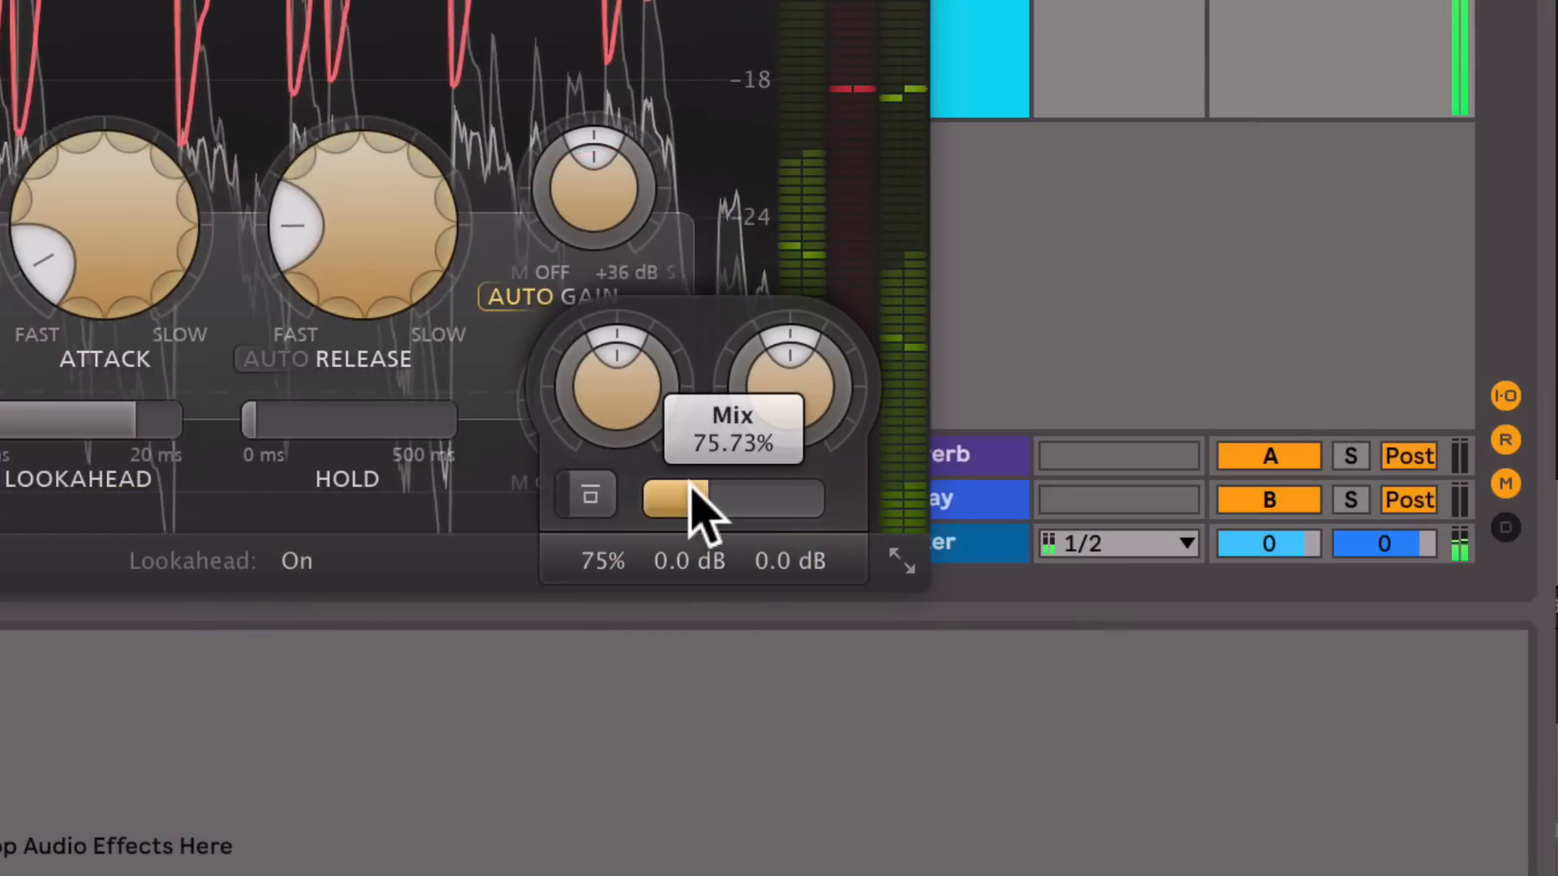
{"action": "left_click_drag", "start_coordinate": [692, 491], "coordinate": [737, 528]}
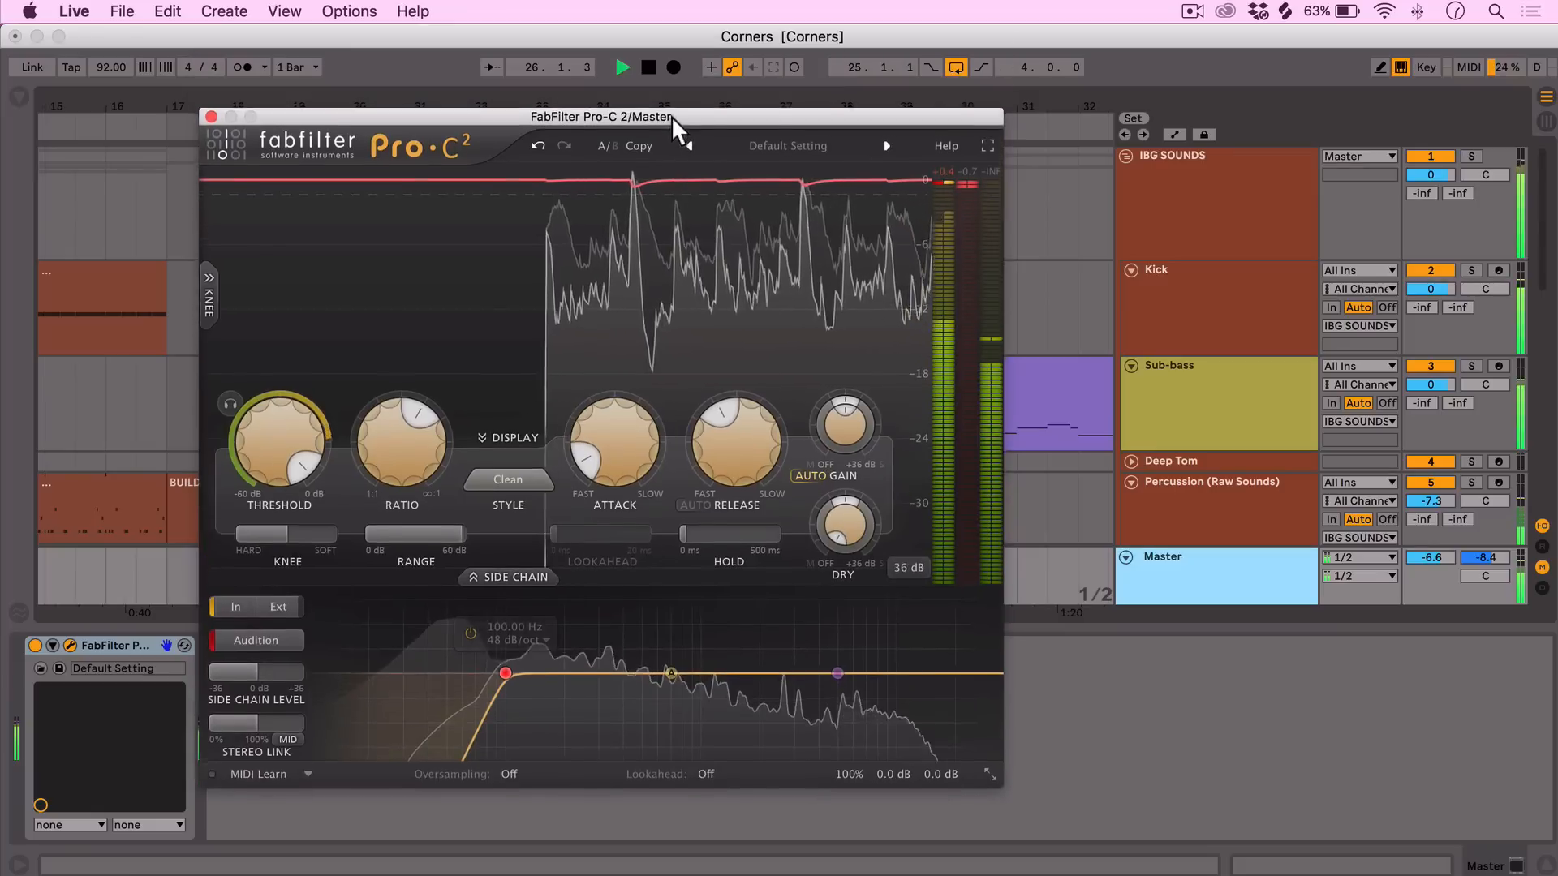
{"action": "left_click_drag", "start_coordinate": [670, 115], "coordinate": [671, 118]}
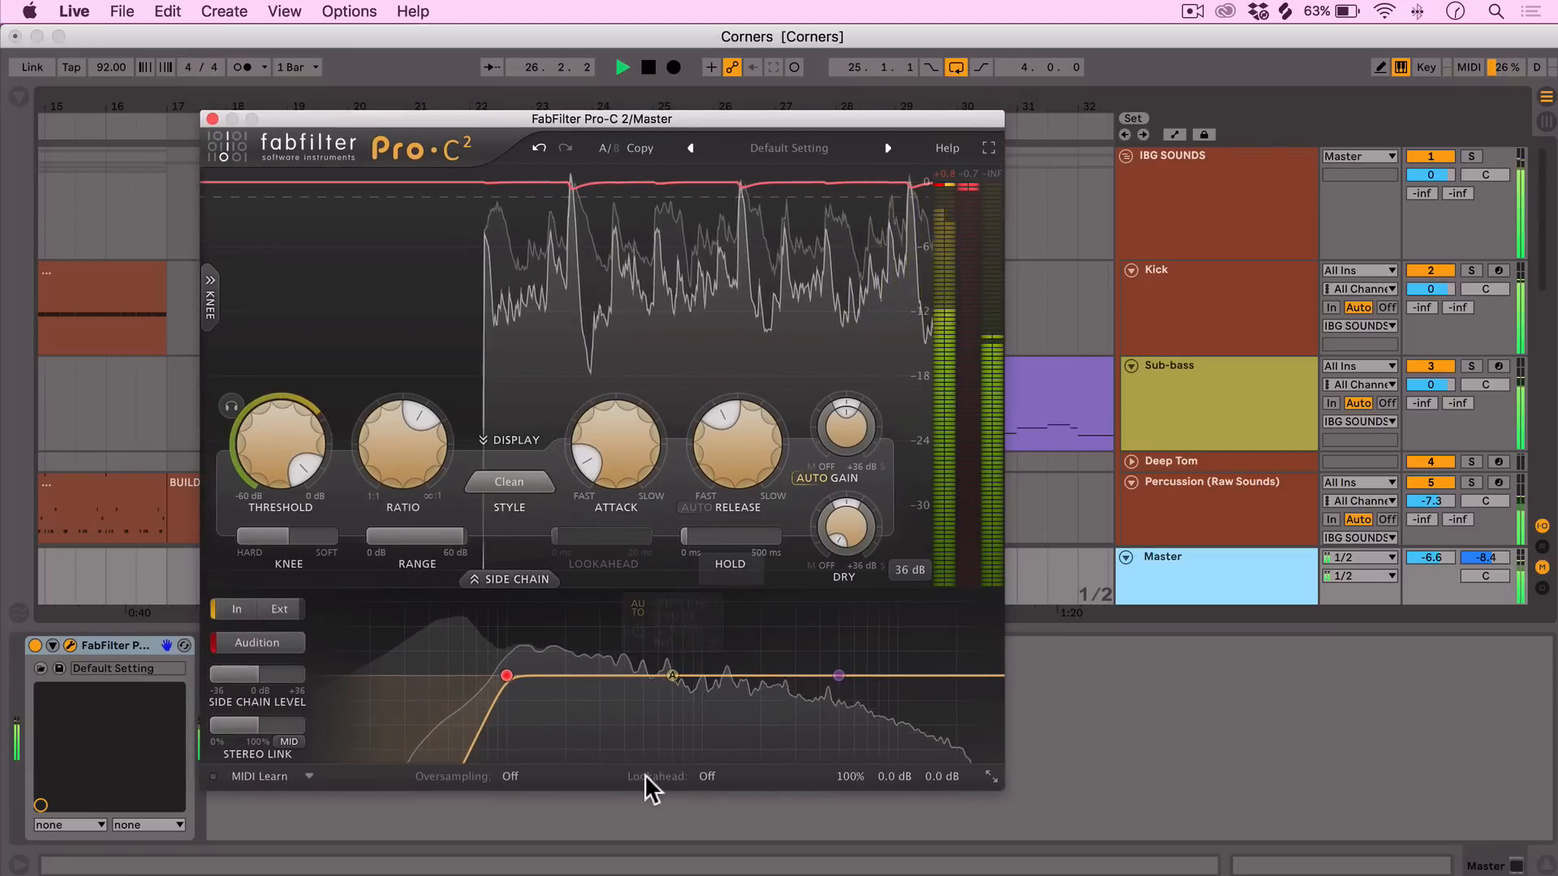
{"action": "left_click_drag", "start_coordinate": [505, 672], "coordinate": [844, 722]}
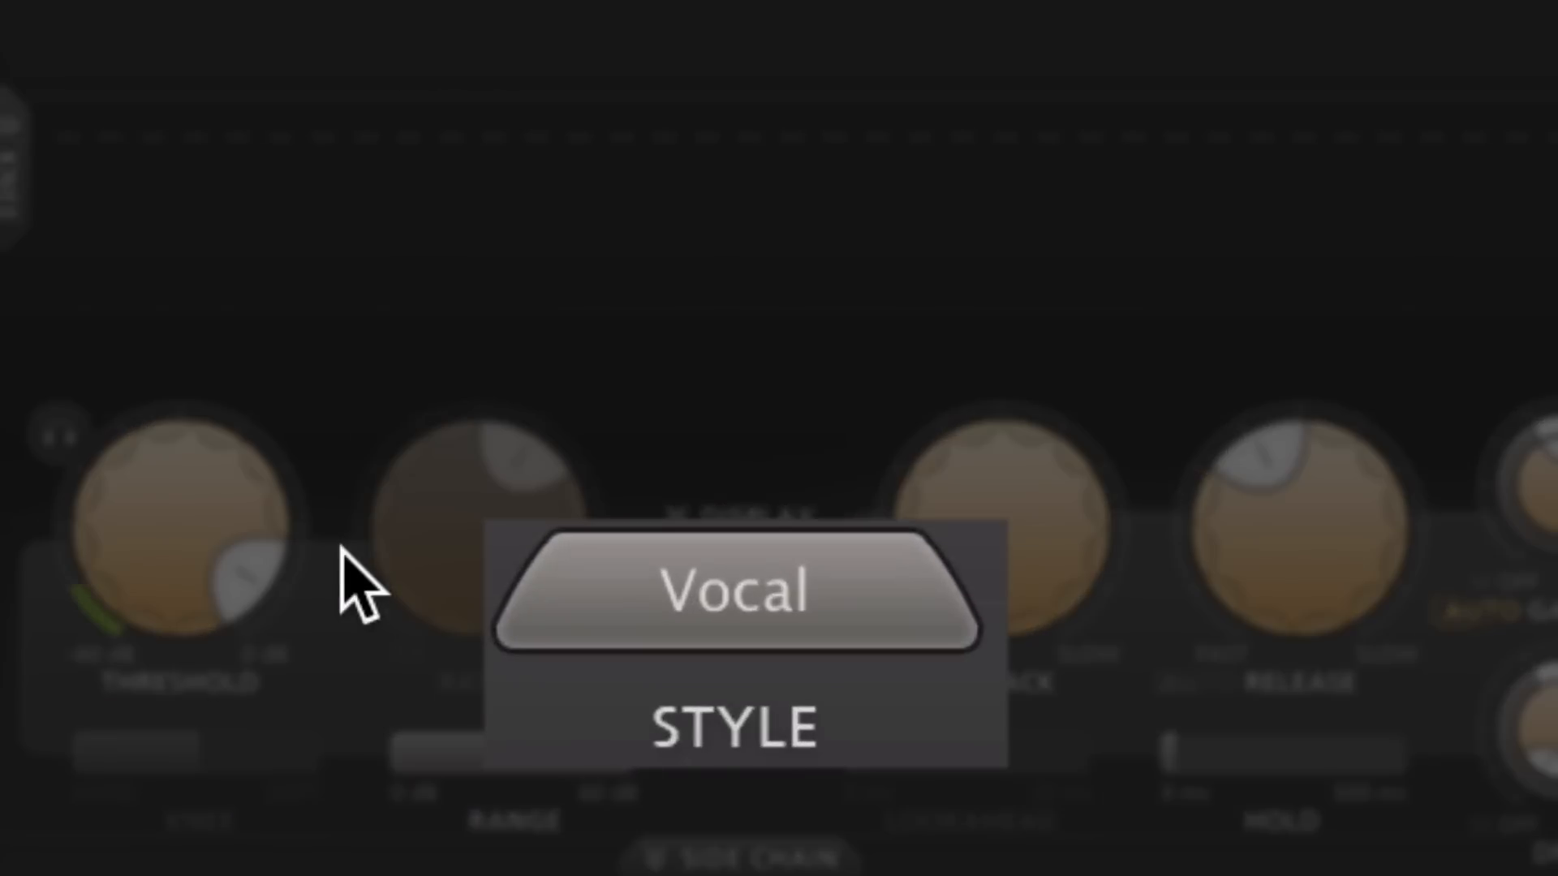
{"action": "mouse_move", "coordinate": [202, 522]}
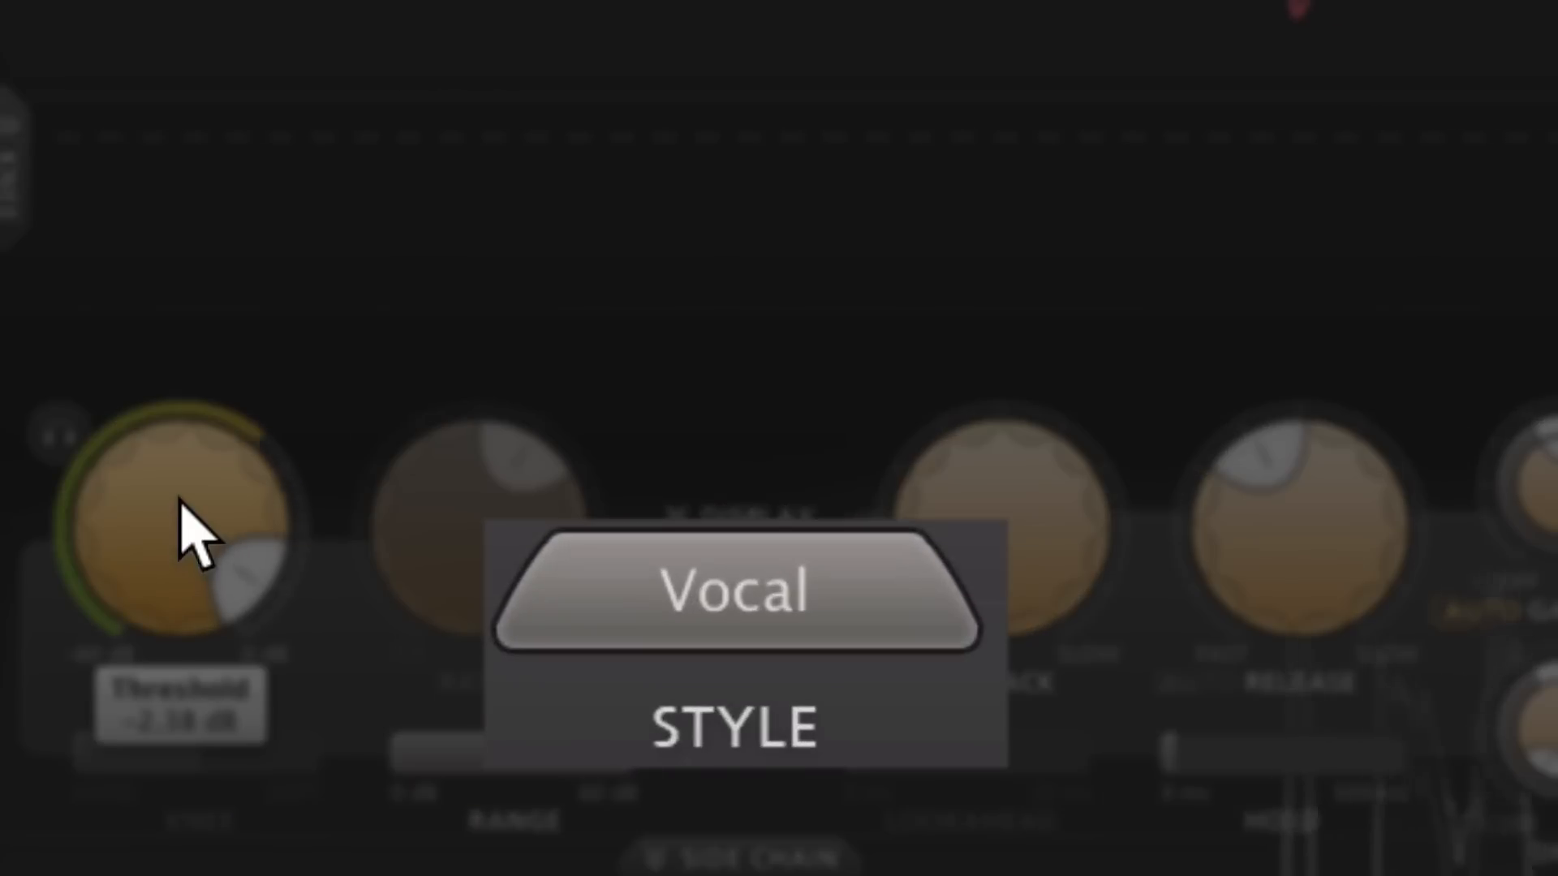
{"action": "scroll", "coordinate": [182, 505], "scroll_direction": "down", "scroll_amount": 5}
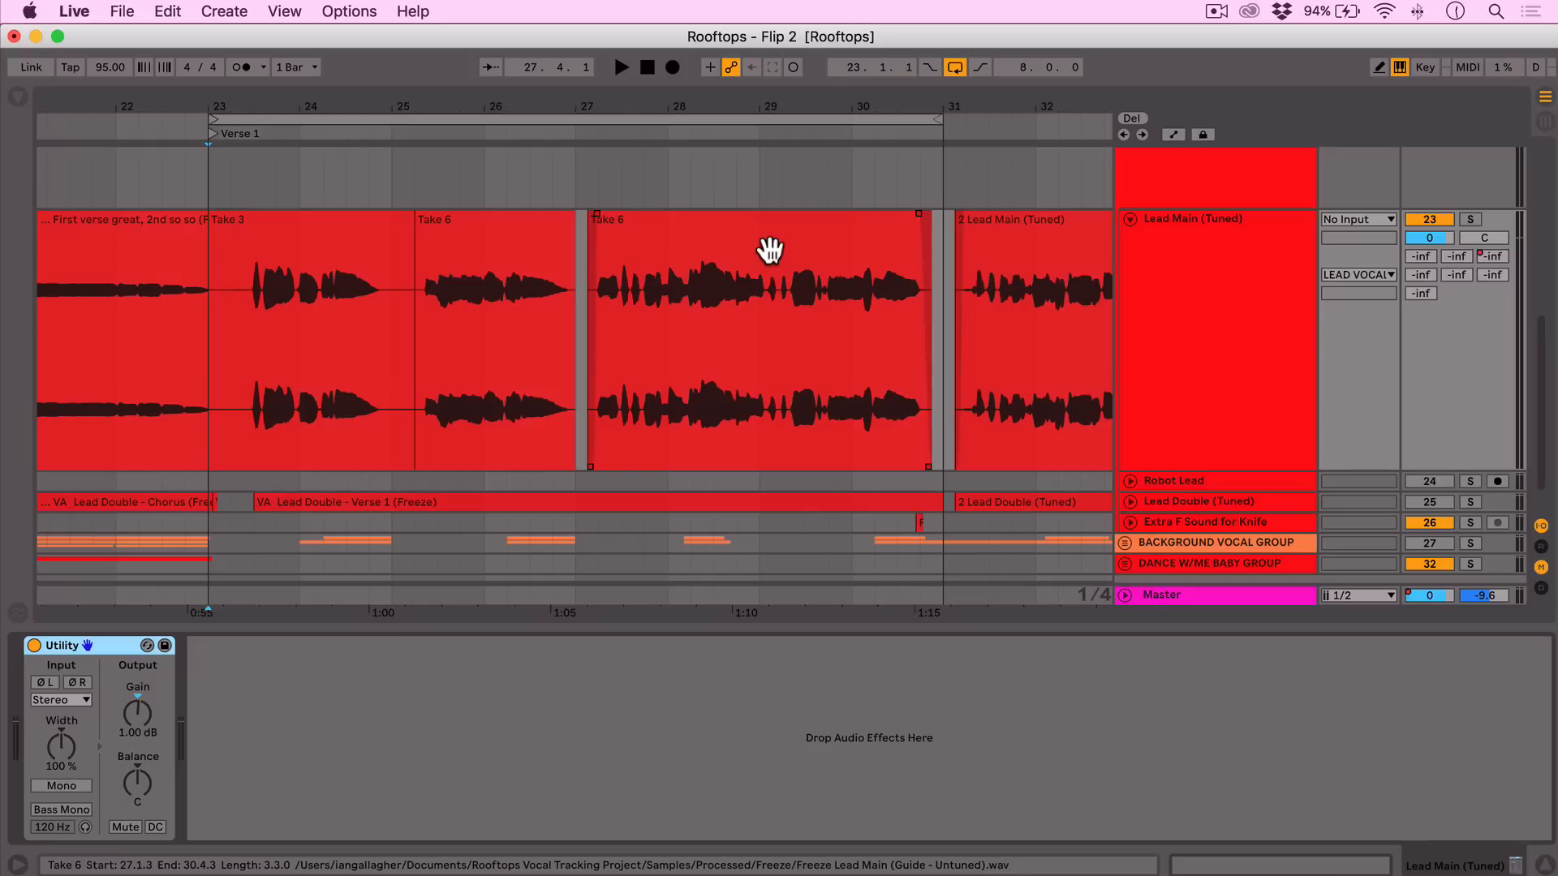
Play the Lead Main (Tuned) vocal from the start of Verse 1 at bar 23 and stop playback.
{"action": "left_click", "coordinate": [208, 421]}
{"action": "scroll", "coordinate": [489, 357], "scroll_direction": "up", "scroll_amount": 1}
{"action": "key", "text": "space"}
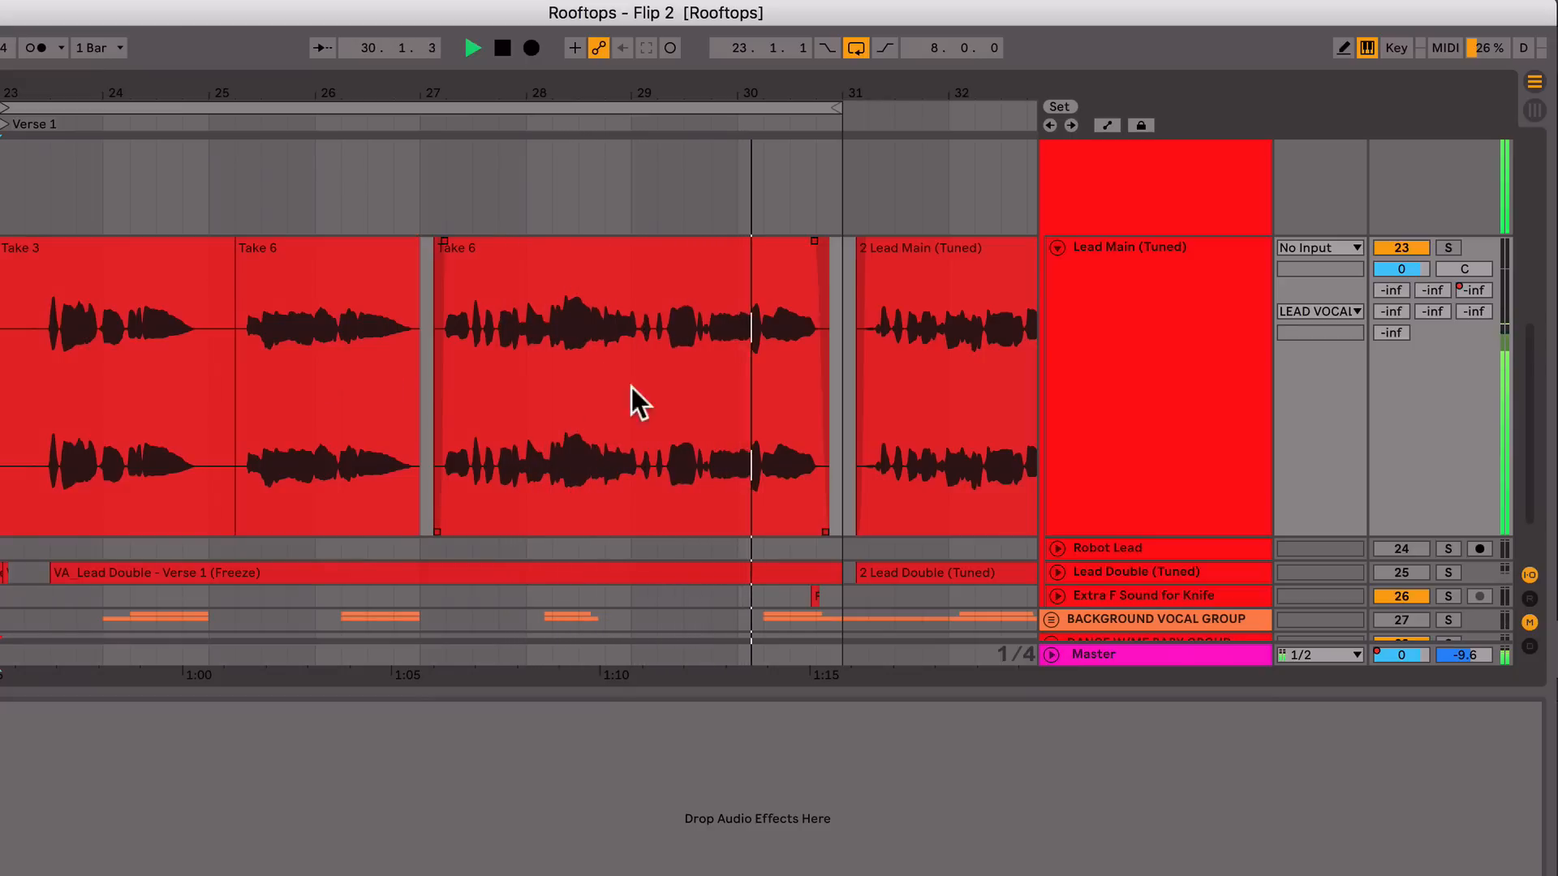
{"action": "left_click", "coordinate": [657, 388]}
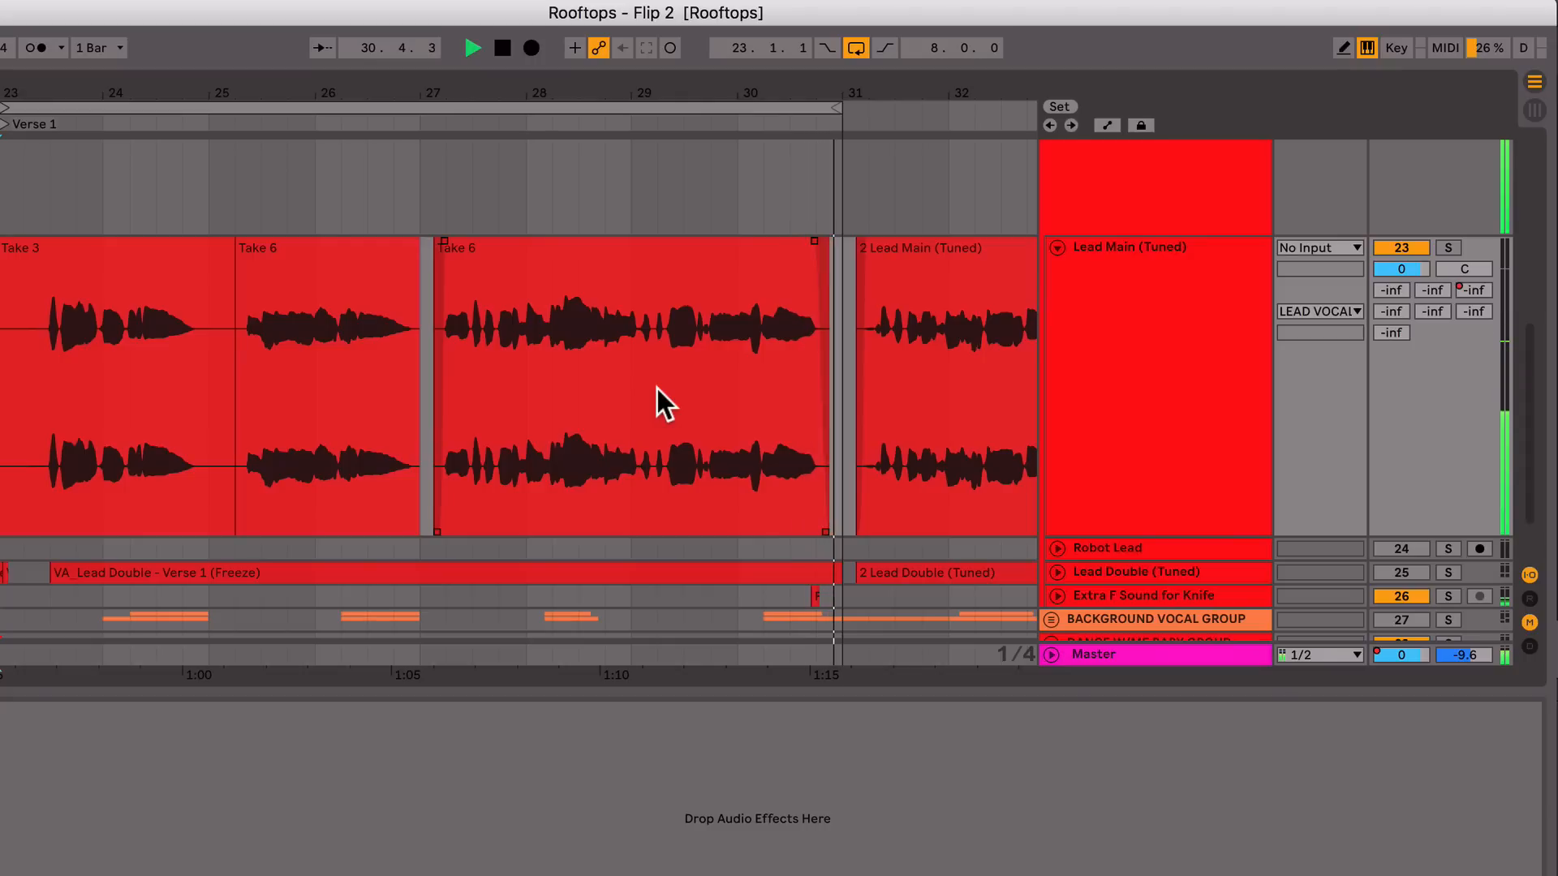
{"action": "key", "text": "space"}
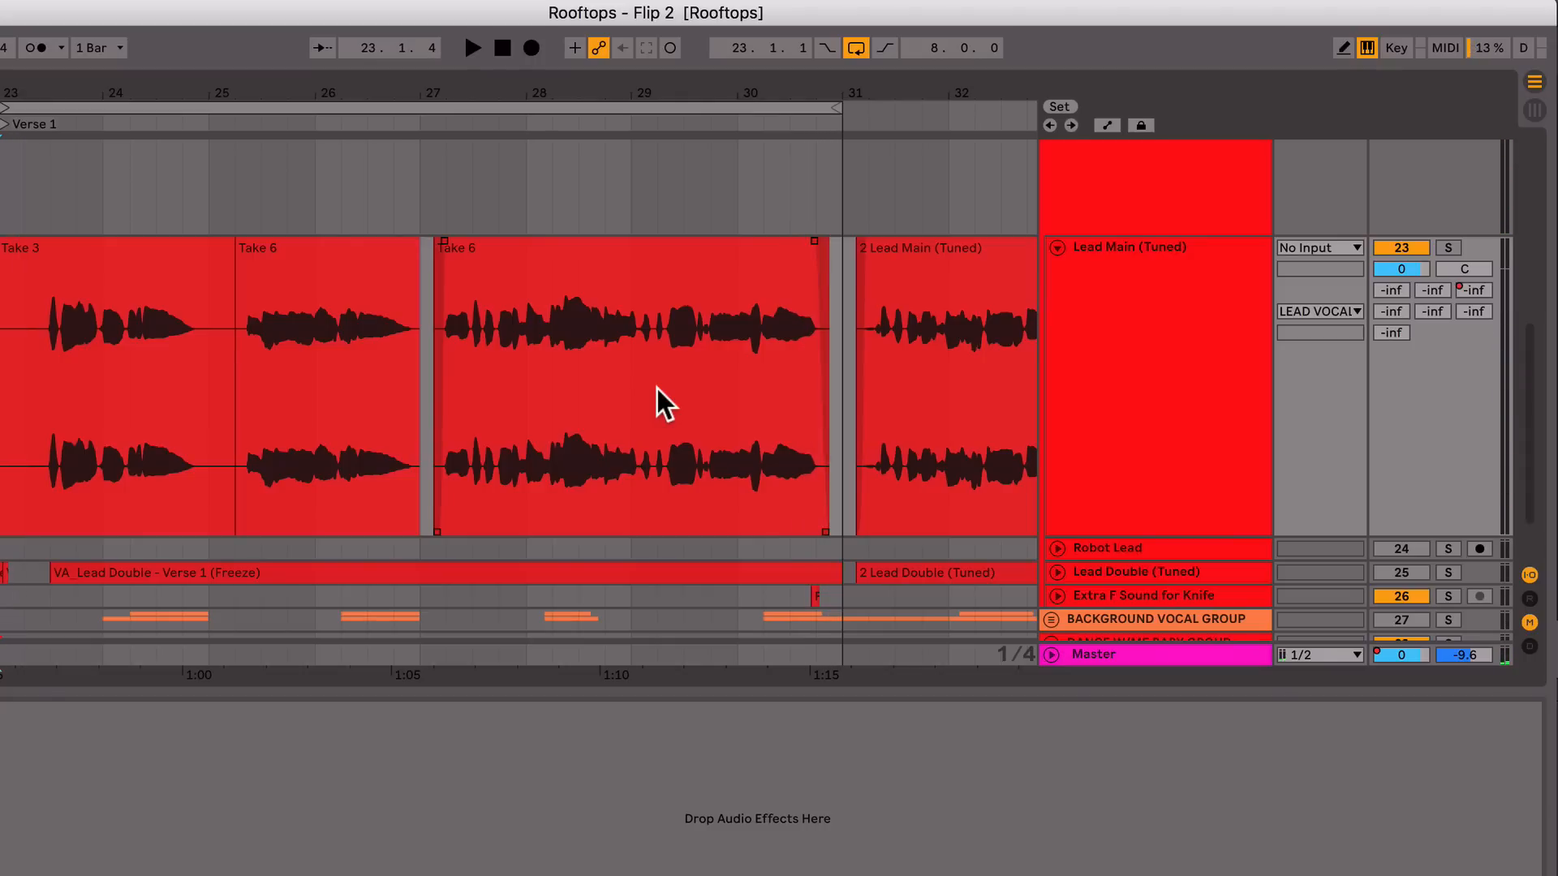
Select the Lead Main (Tuned) track and show its mixer channel in Session View.
{"action": "left_click", "coordinate": [1165, 334]}
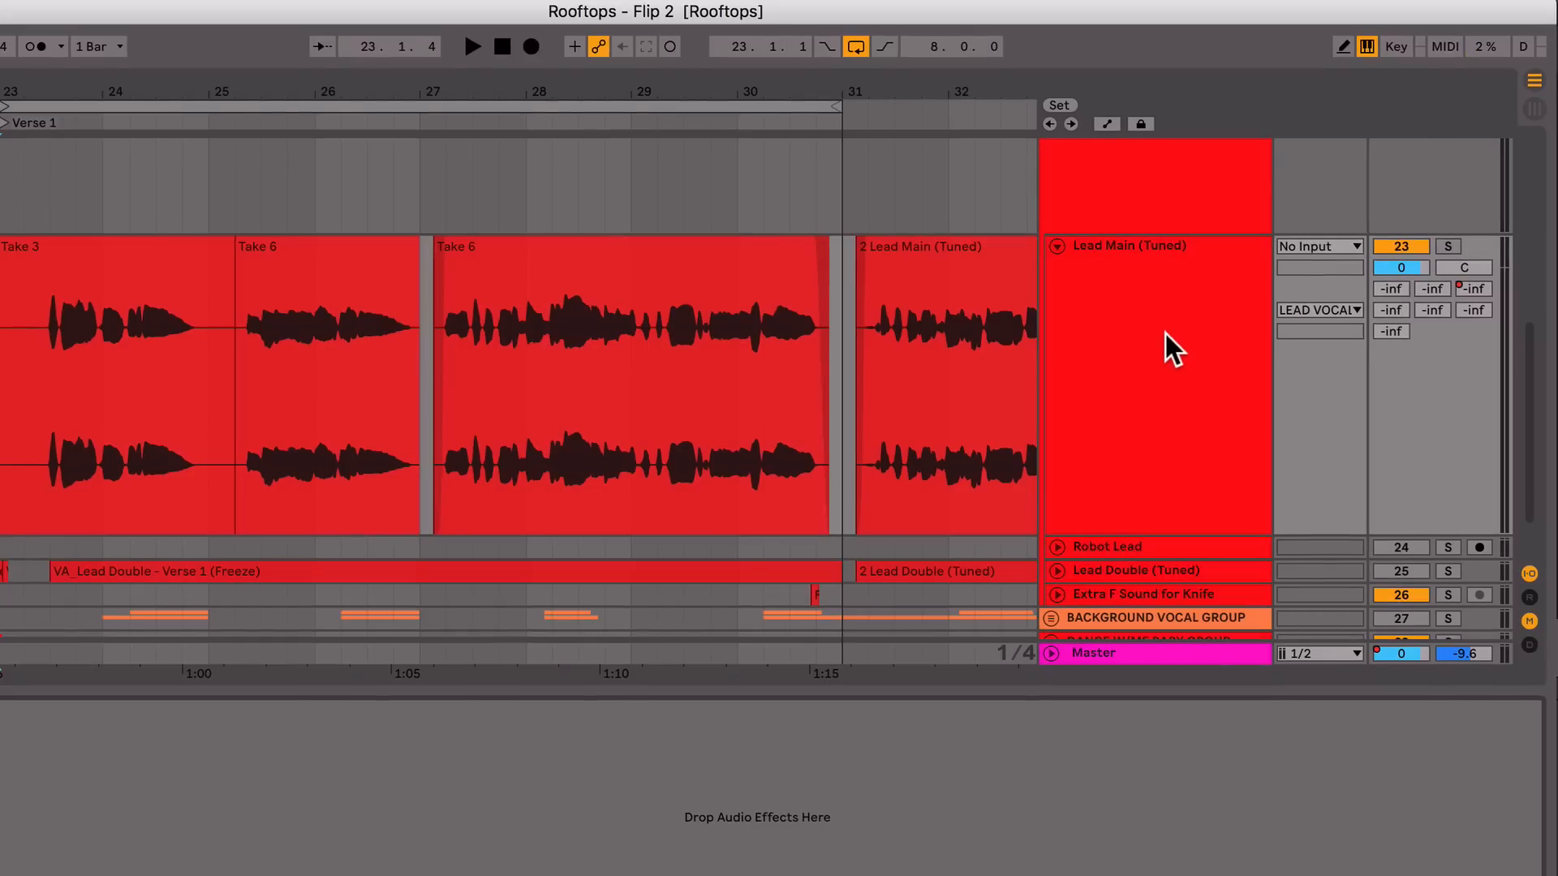
{"action": "left_click", "coordinate": [1165, 333]}
{"action": "left_click", "coordinate": [1530, 111]}
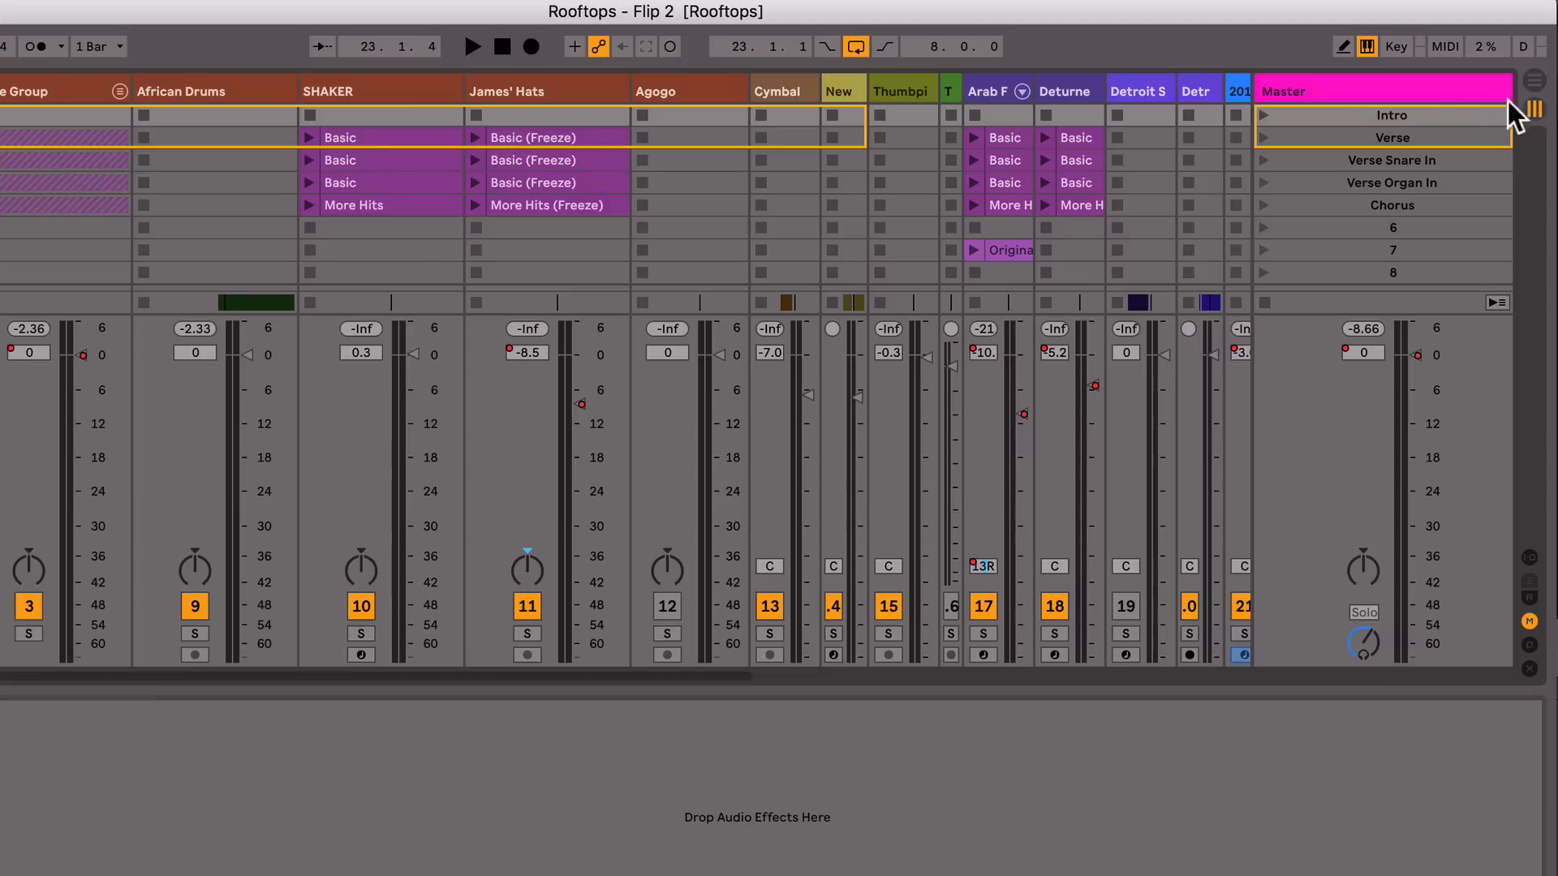
{"action": "scroll", "coordinate": [683, 378], "scroll_direction": "right", "scroll_amount": 10}
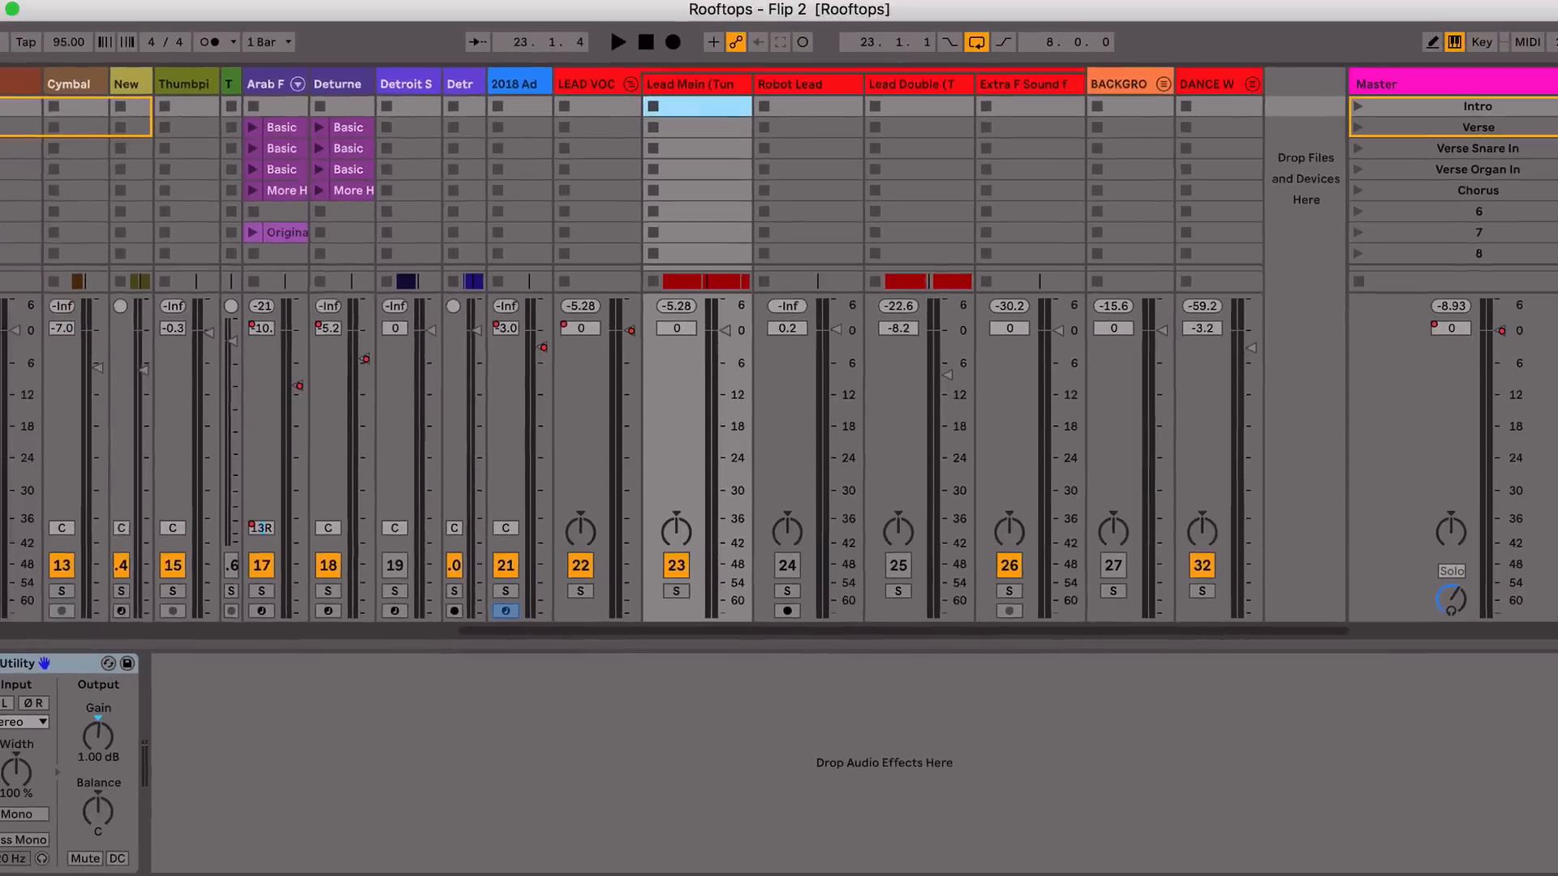
Add FabFilter Pro-C 2 from the Mixing collection to Lead Main (Tuned), hide the browser and place the plug-in window beside that track's channel.
{"action": "left_click", "coordinate": [71, 189]}
{"action": "left_click", "coordinate": [199, 143]}
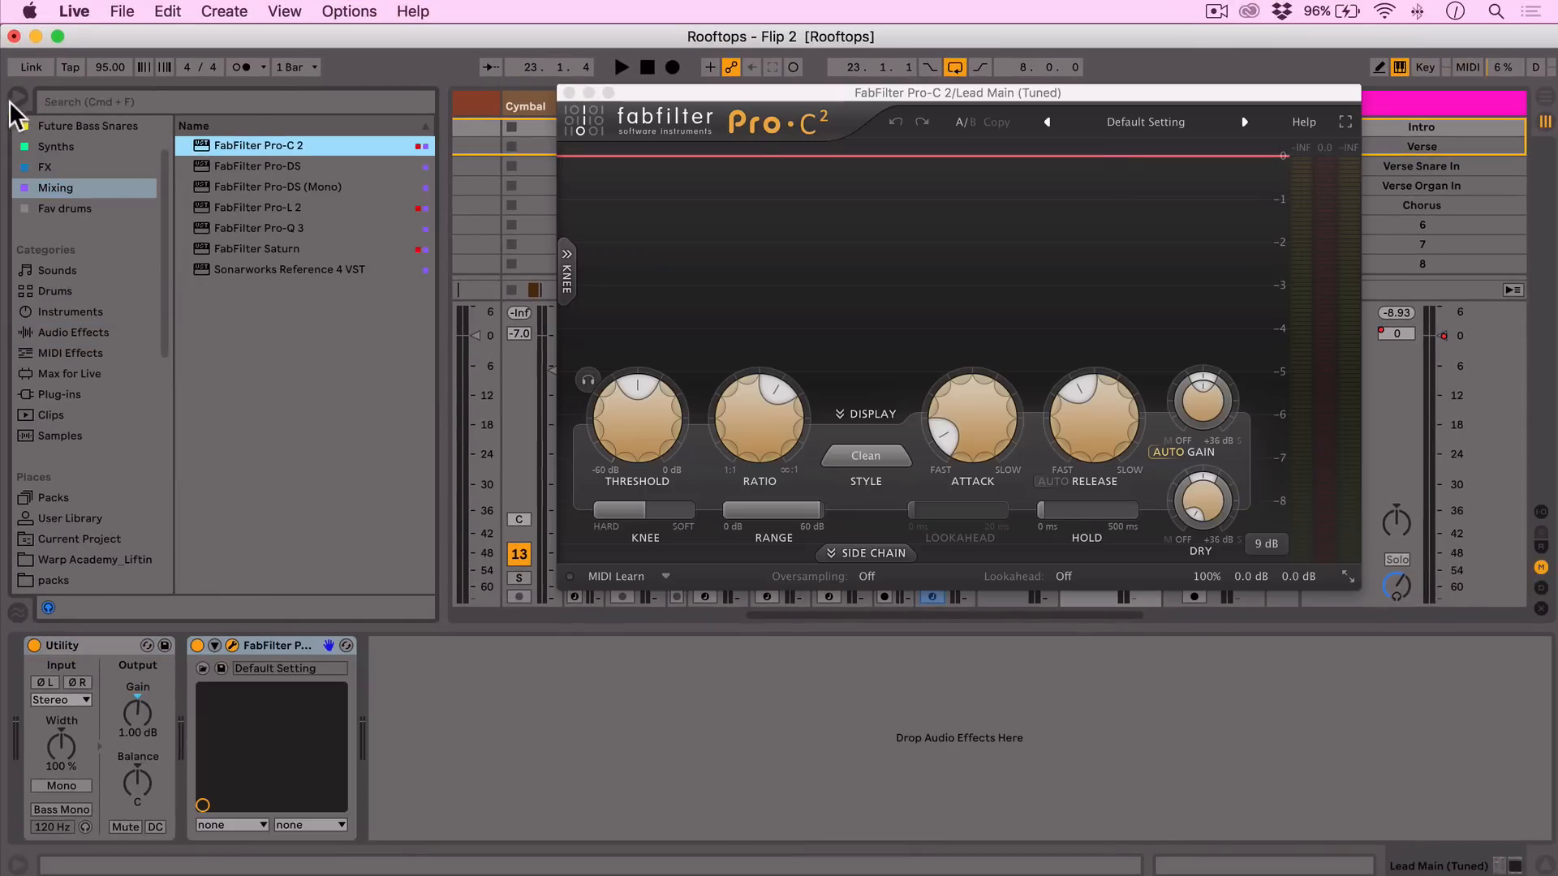
{"action": "left_click", "coordinate": [18, 96]}
{"action": "left_click_drag", "start_coordinate": [688, 98], "coordinate": [143, 101]}
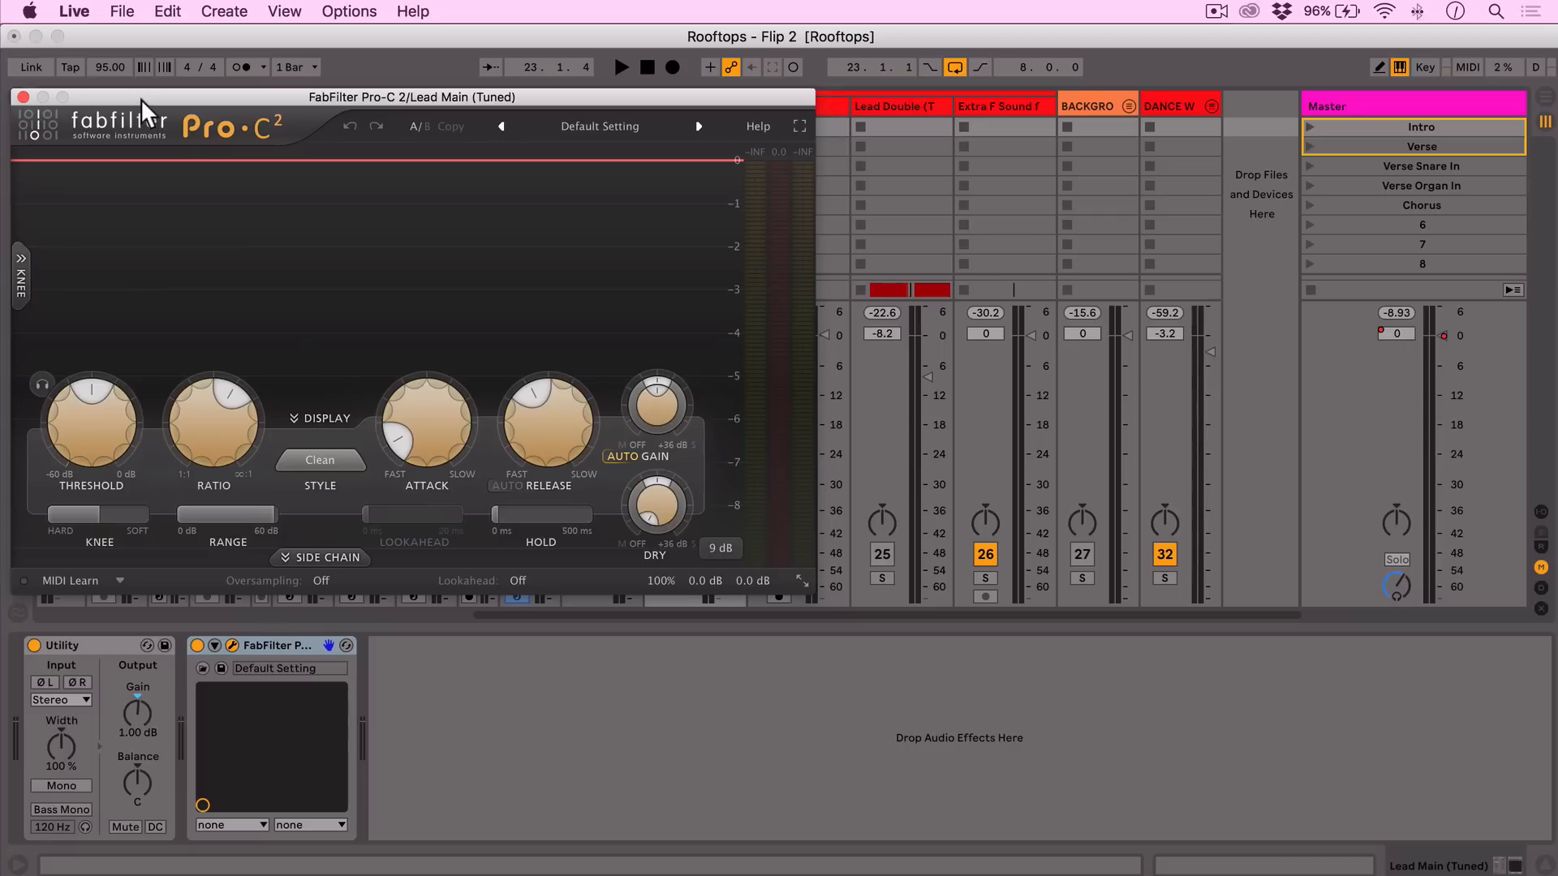
{"action": "scroll", "coordinate": [1021, 180], "scroll_direction": "right", "scroll_amount": 5}
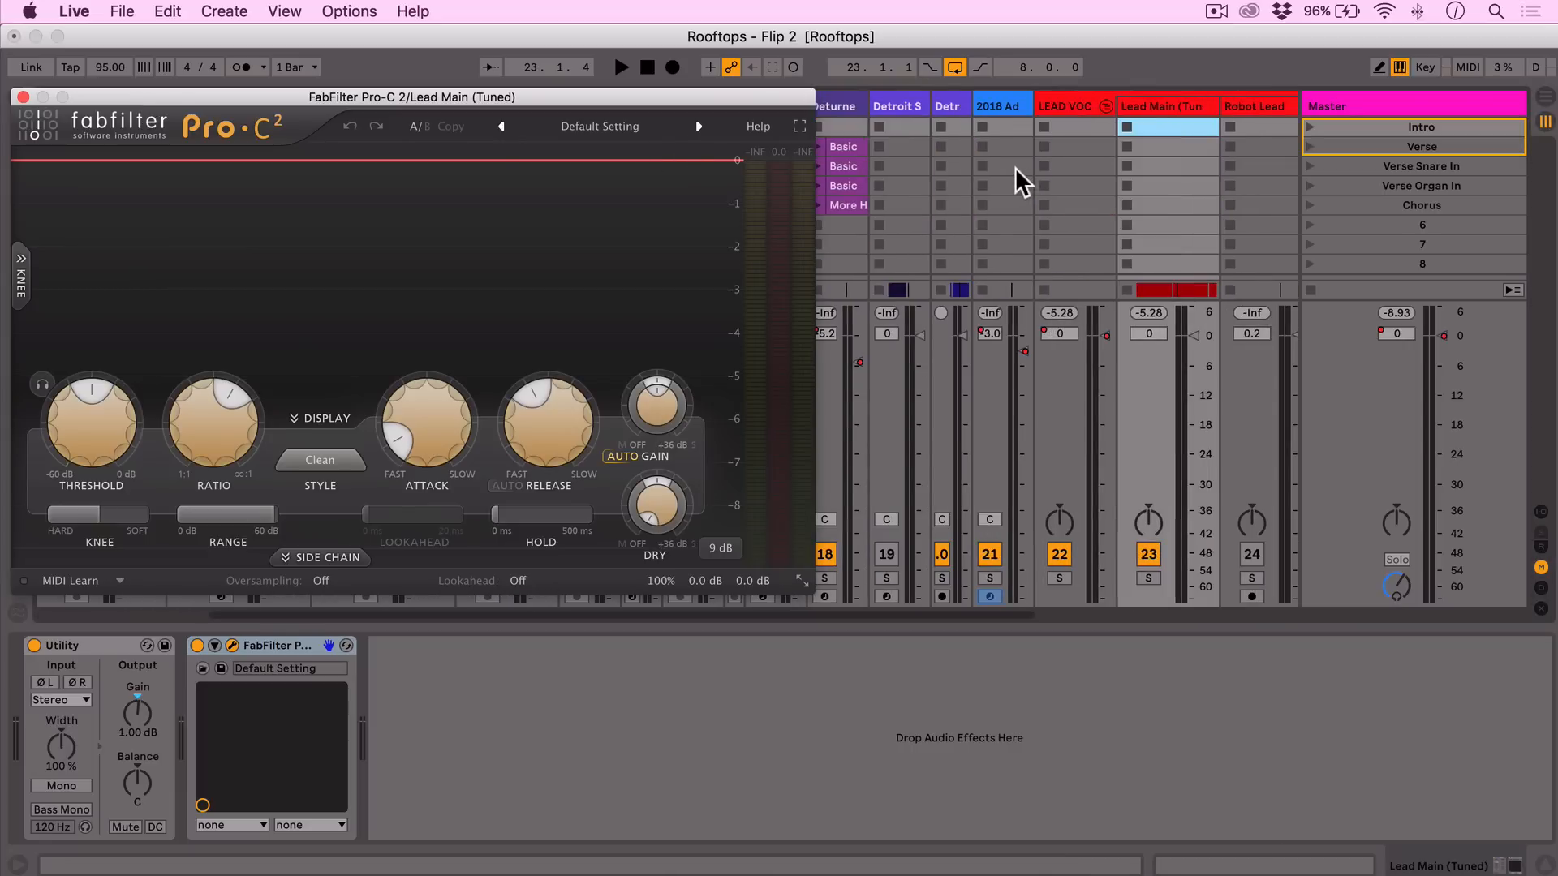
{"action": "left_click_drag", "start_coordinate": [769, 98], "coordinate": [949, 104]}
{"action": "scroll", "coordinate": [1040, 149], "scroll_direction": "right", "scroll_amount": 2}
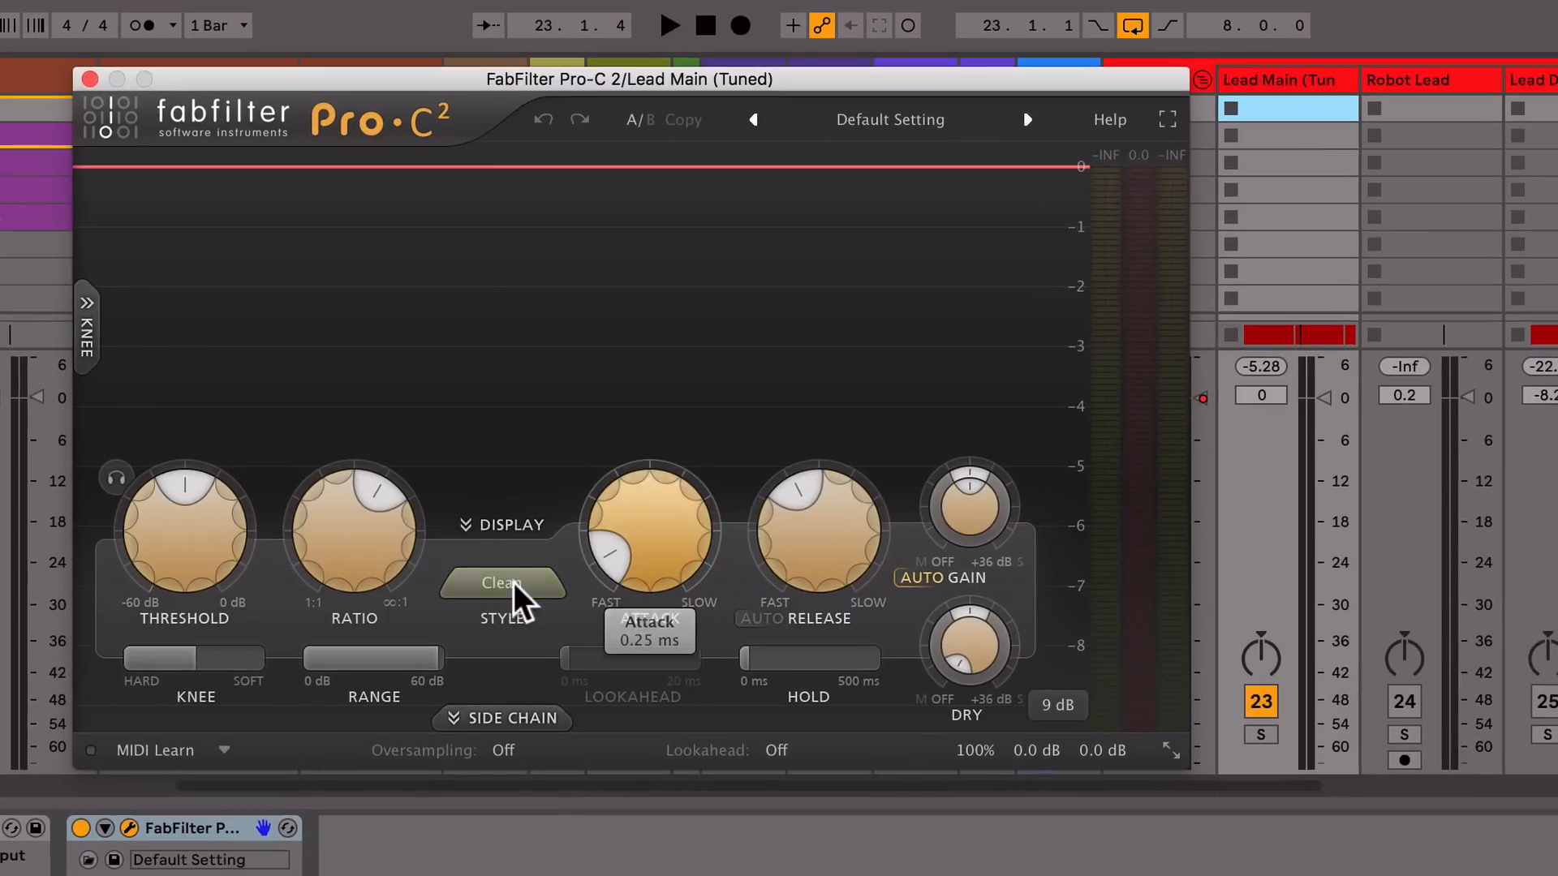
Set the Pro-C 2 compression style to Vocal and raise its threshold to -2.38 dB.
{"action": "left_click", "coordinate": [500, 487]}
{"action": "left_click", "coordinate": [514, 708]}
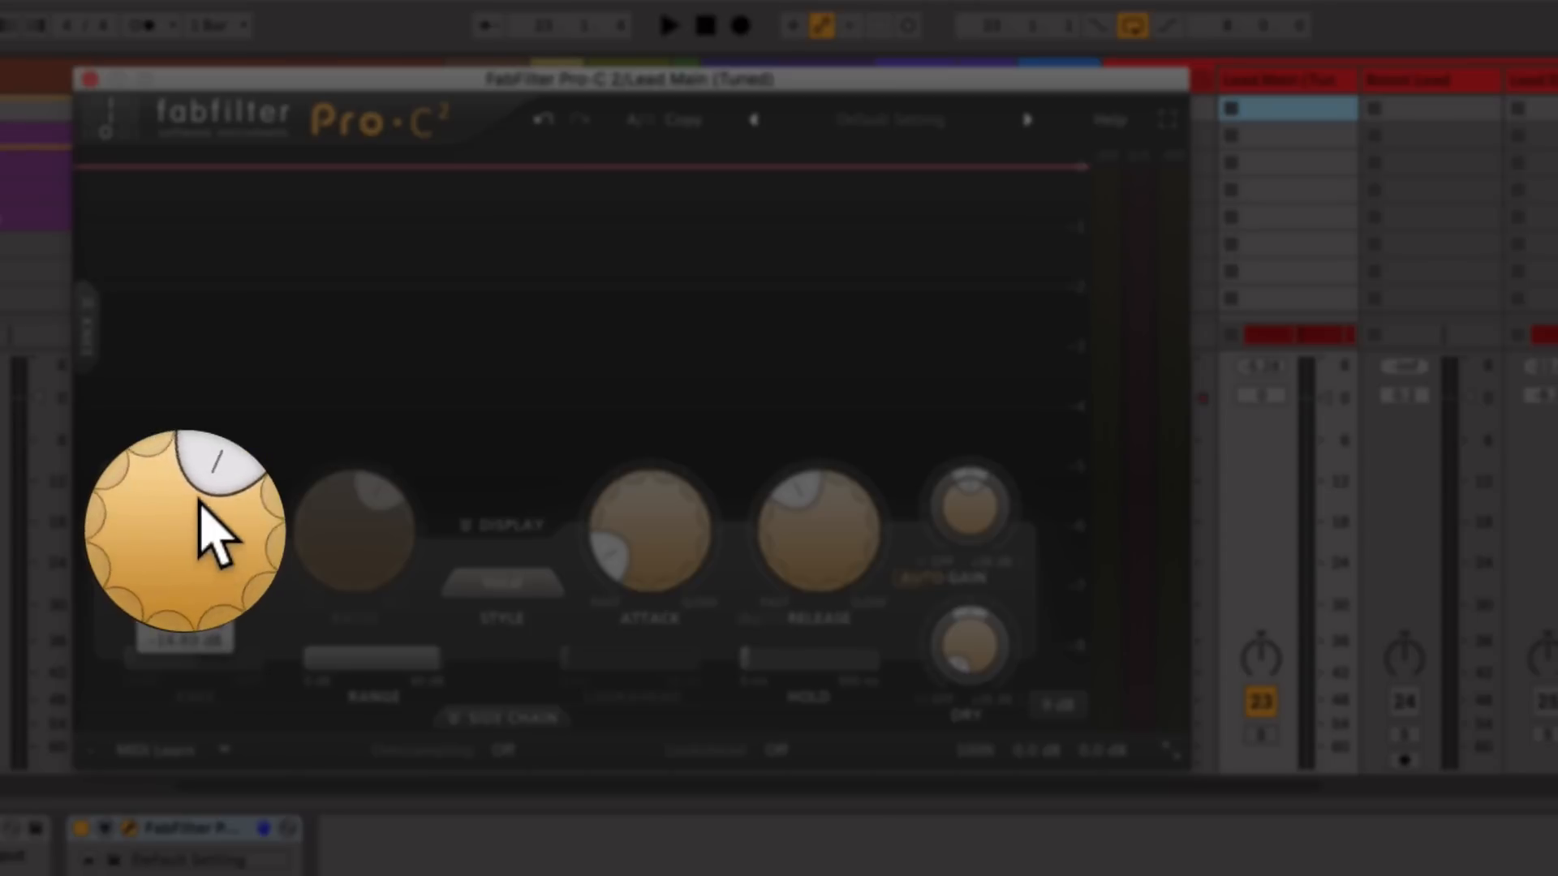
{"action": "left_click_drag", "start_coordinate": [200, 504], "coordinate": [208, 386]}
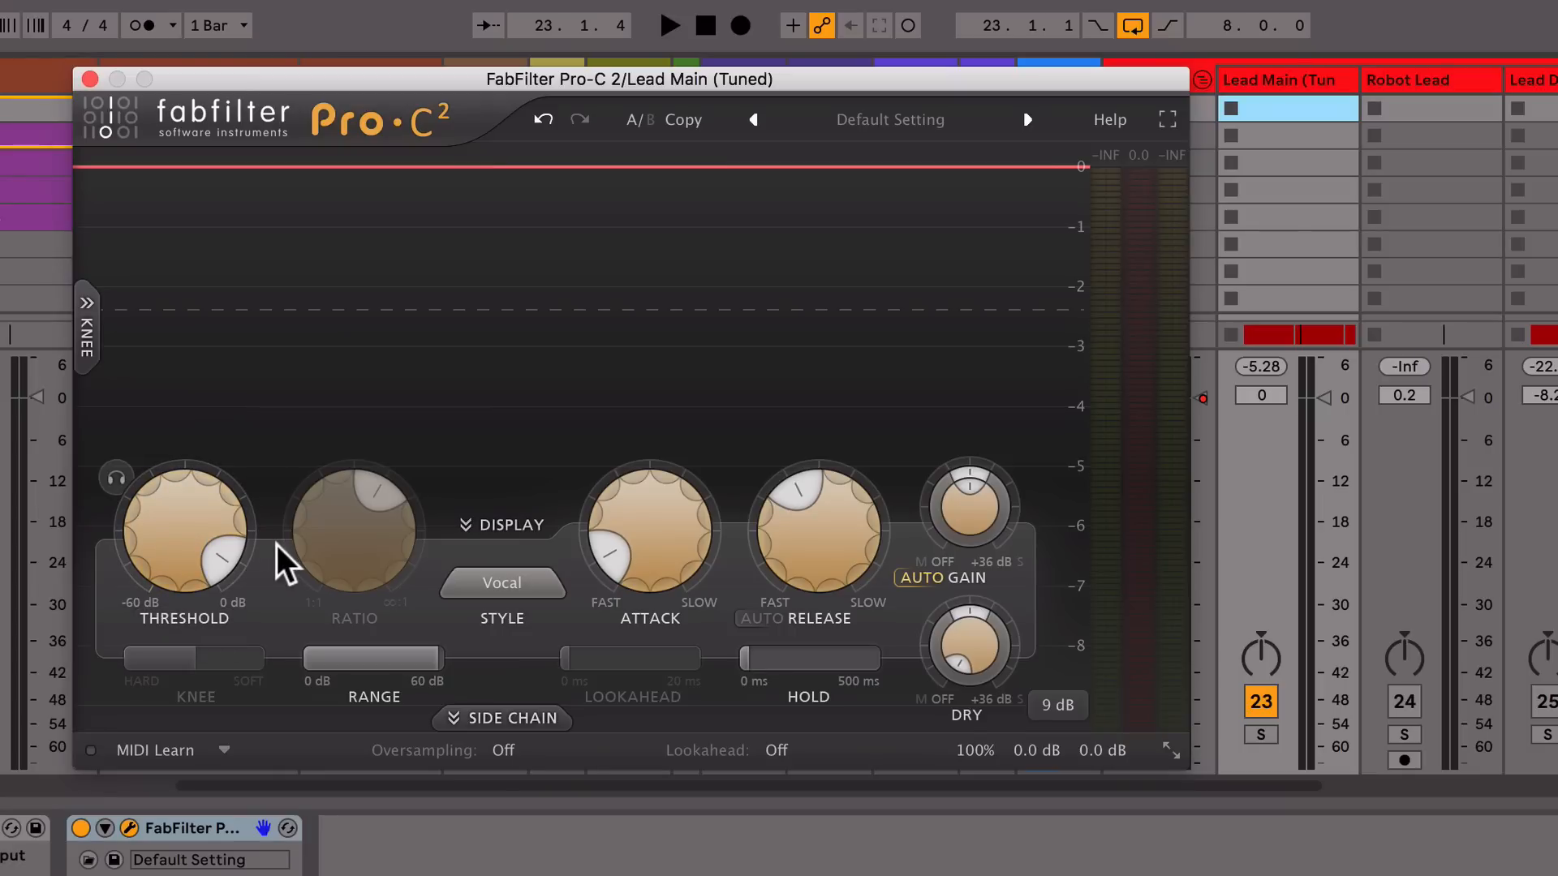
Start playback and lower the Pro-C 2 threshold to about -16.89 dB while the vocal plays.
{"action": "key", "text": "space"}
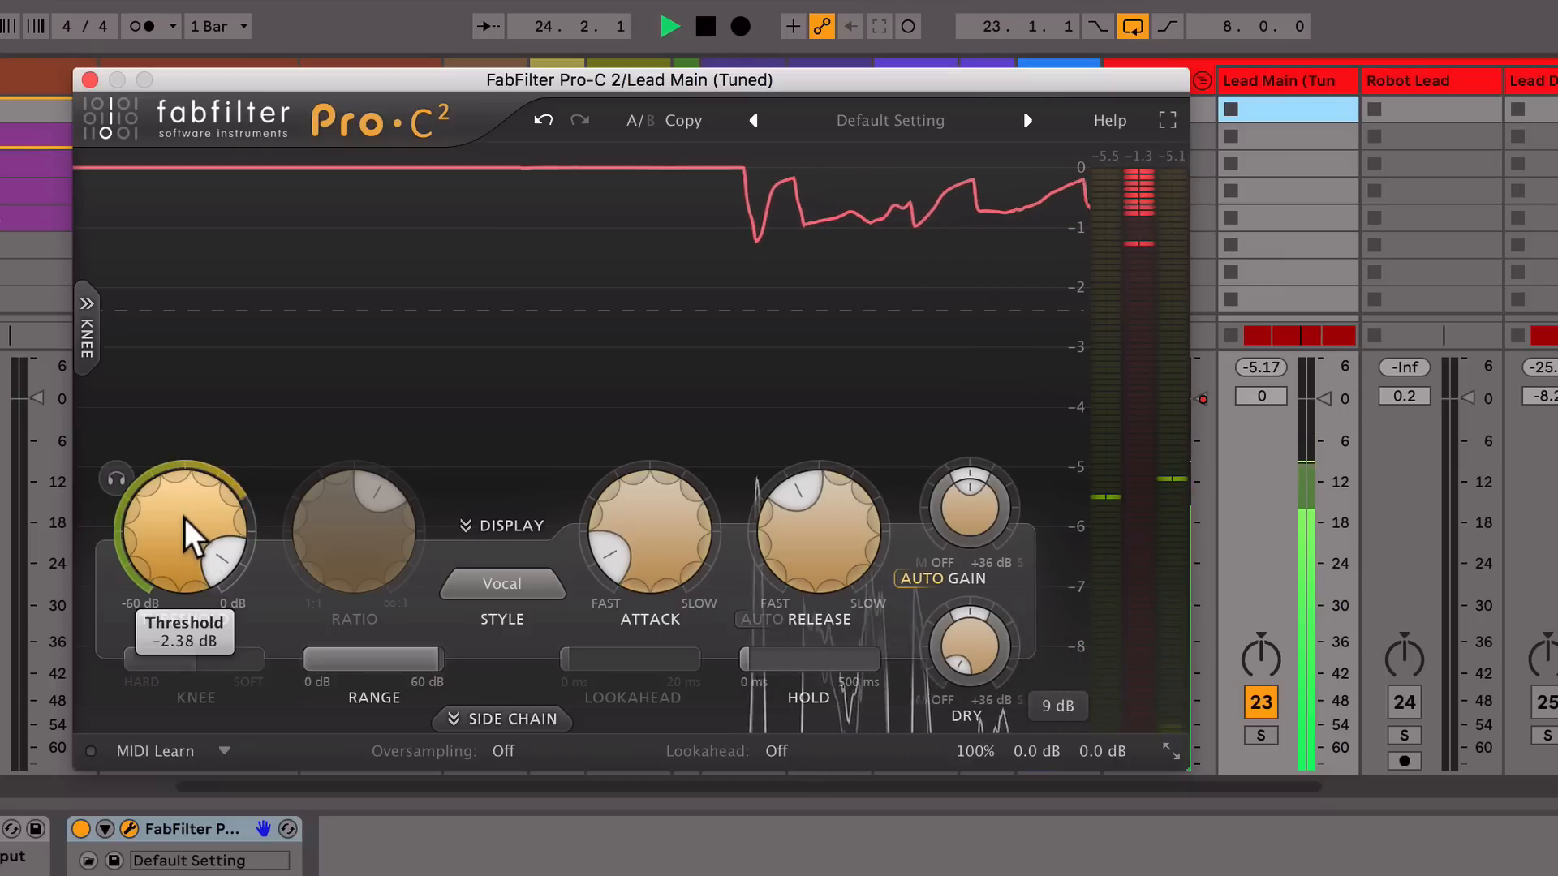
{"action": "left_click_drag", "start_coordinate": [183, 518], "coordinate": [182, 616]}
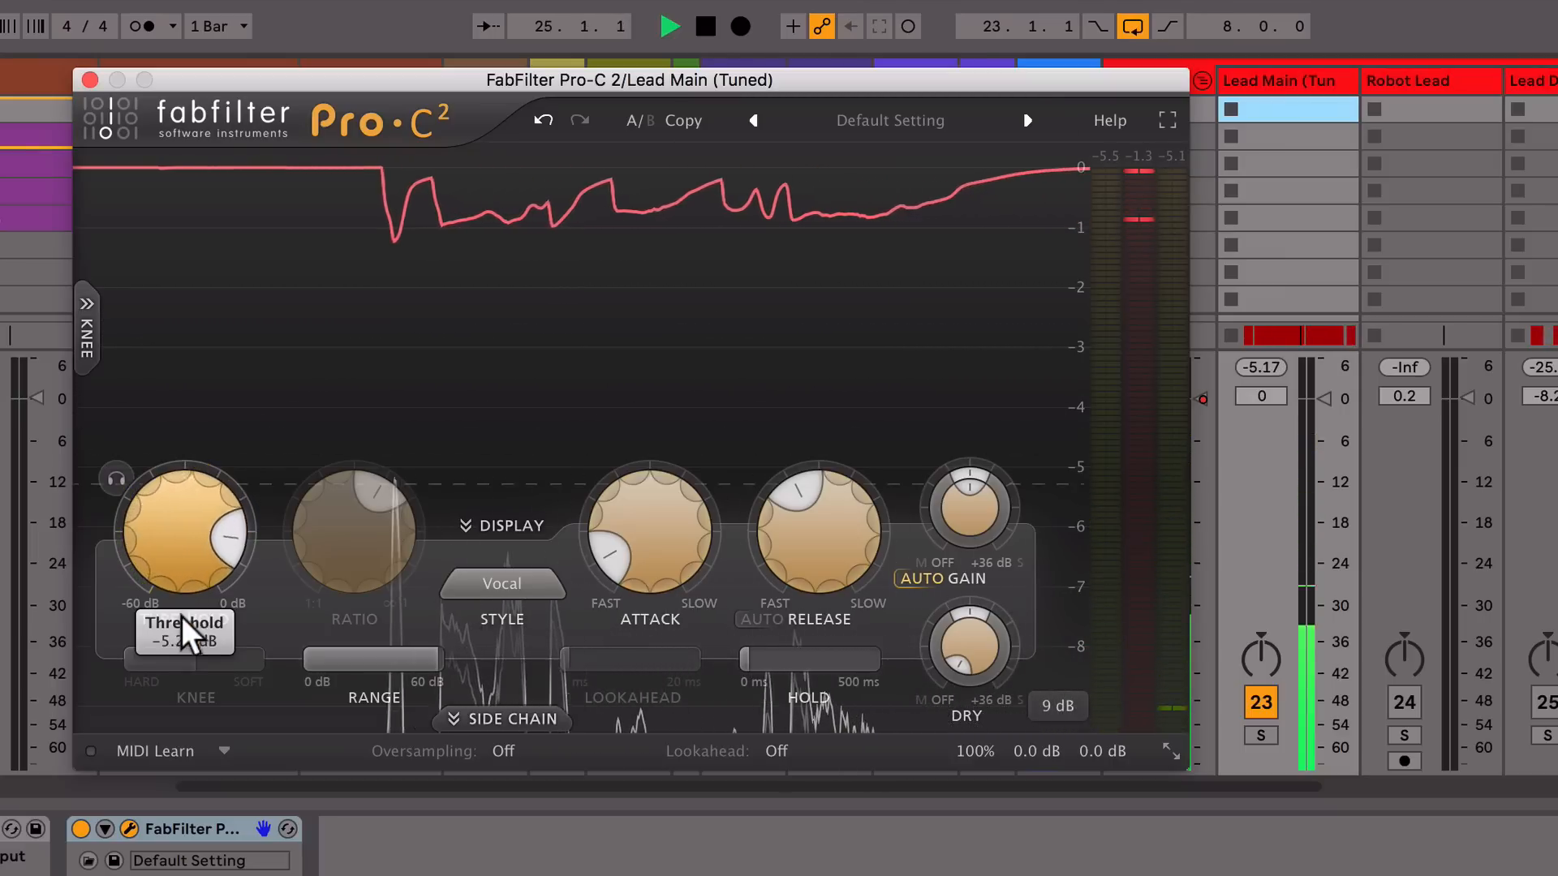
{"action": "left_click_drag", "start_coordinate": [181, 532], "coordinate": [191, 579]}
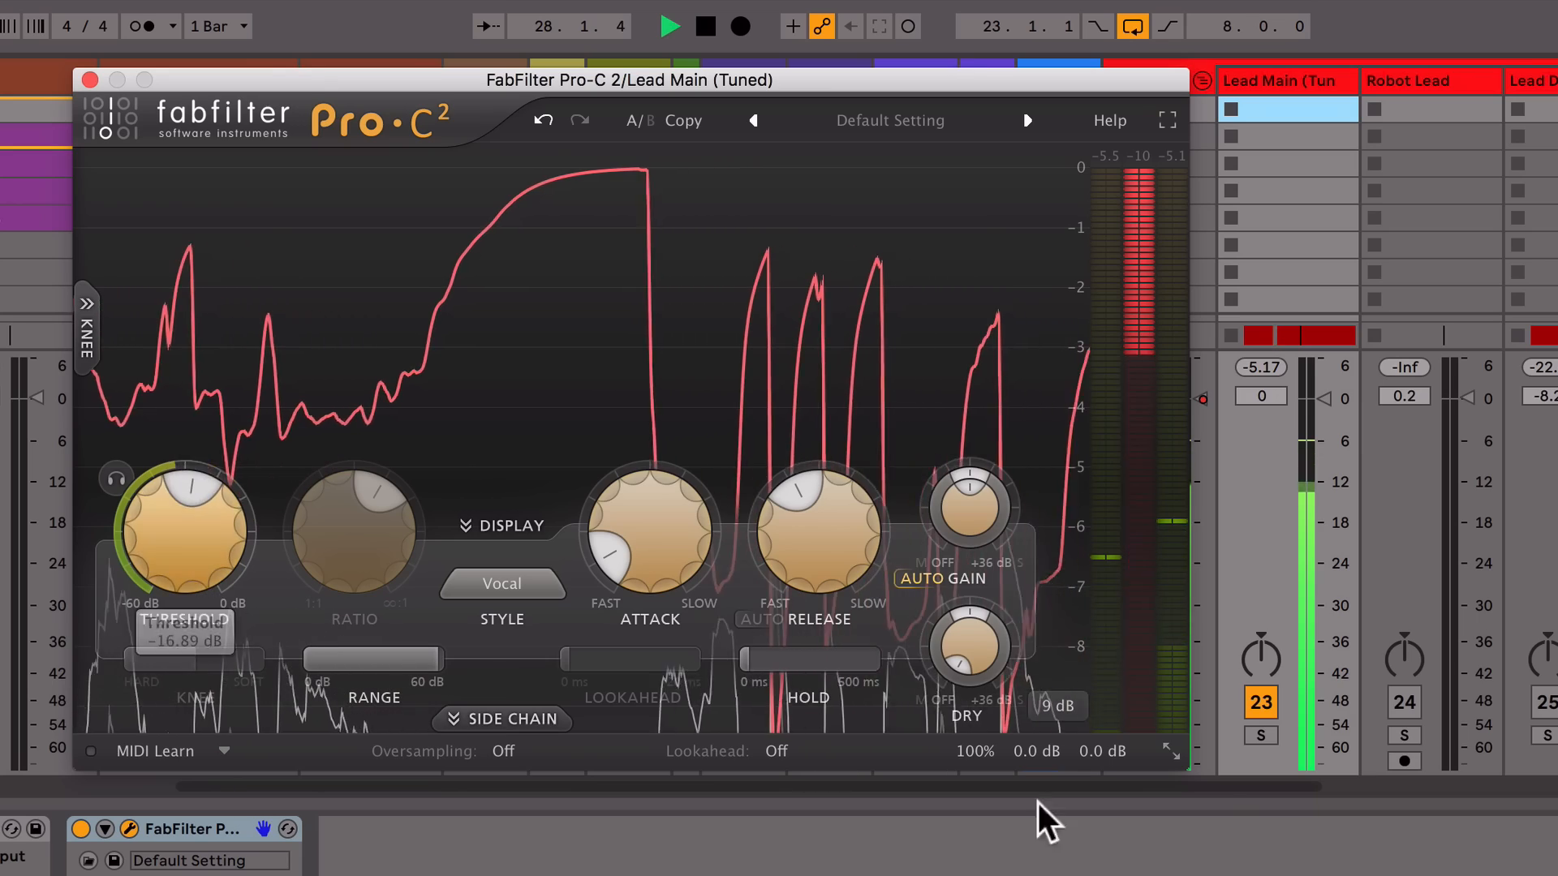
Set the Pro-C 2 display range to 36 dB, lower the threshold to about -25 dB and stop playback.
{"action": "left_click", "coordinate": [1068, 714]}
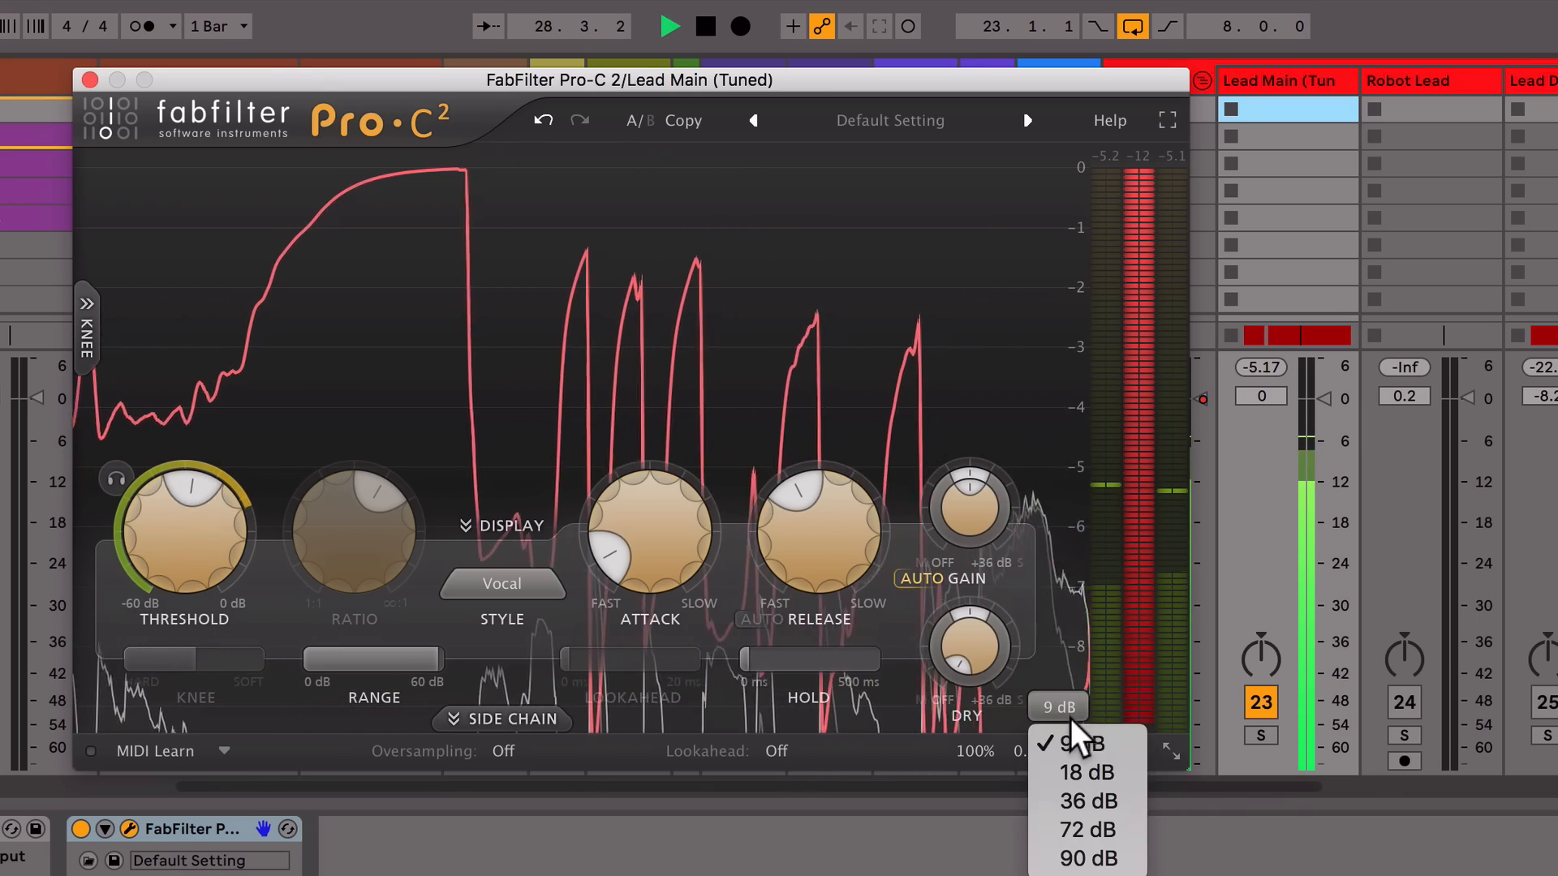
{"action": "left_click", "coordinate": [1072, 792]}
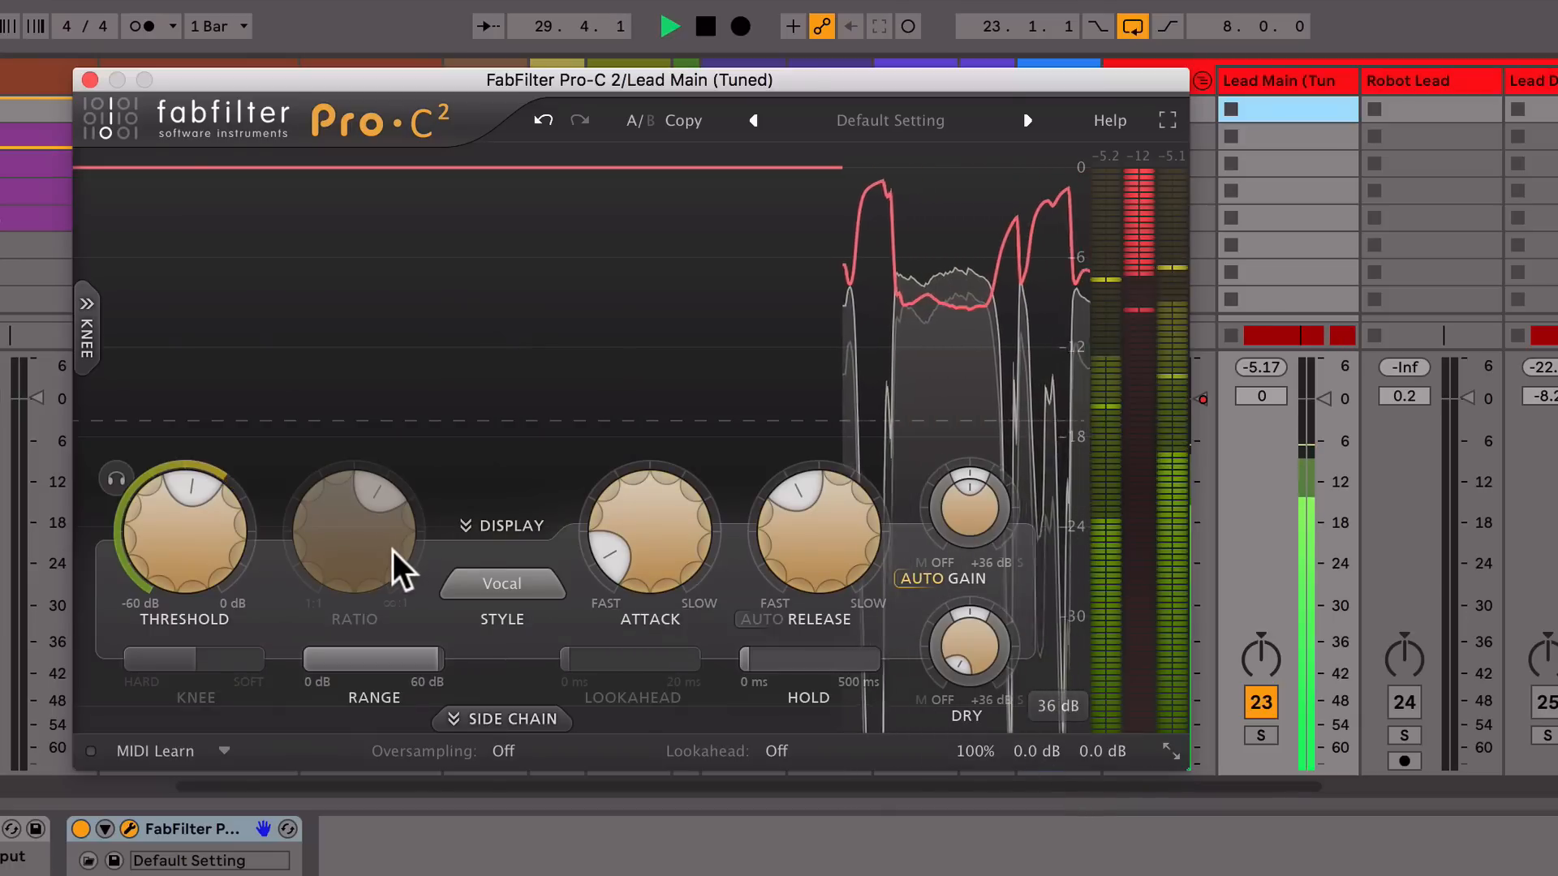
{"action": "left_click_drag", "start_coordinate": [211, 543], "coordinate": [182, 602]}
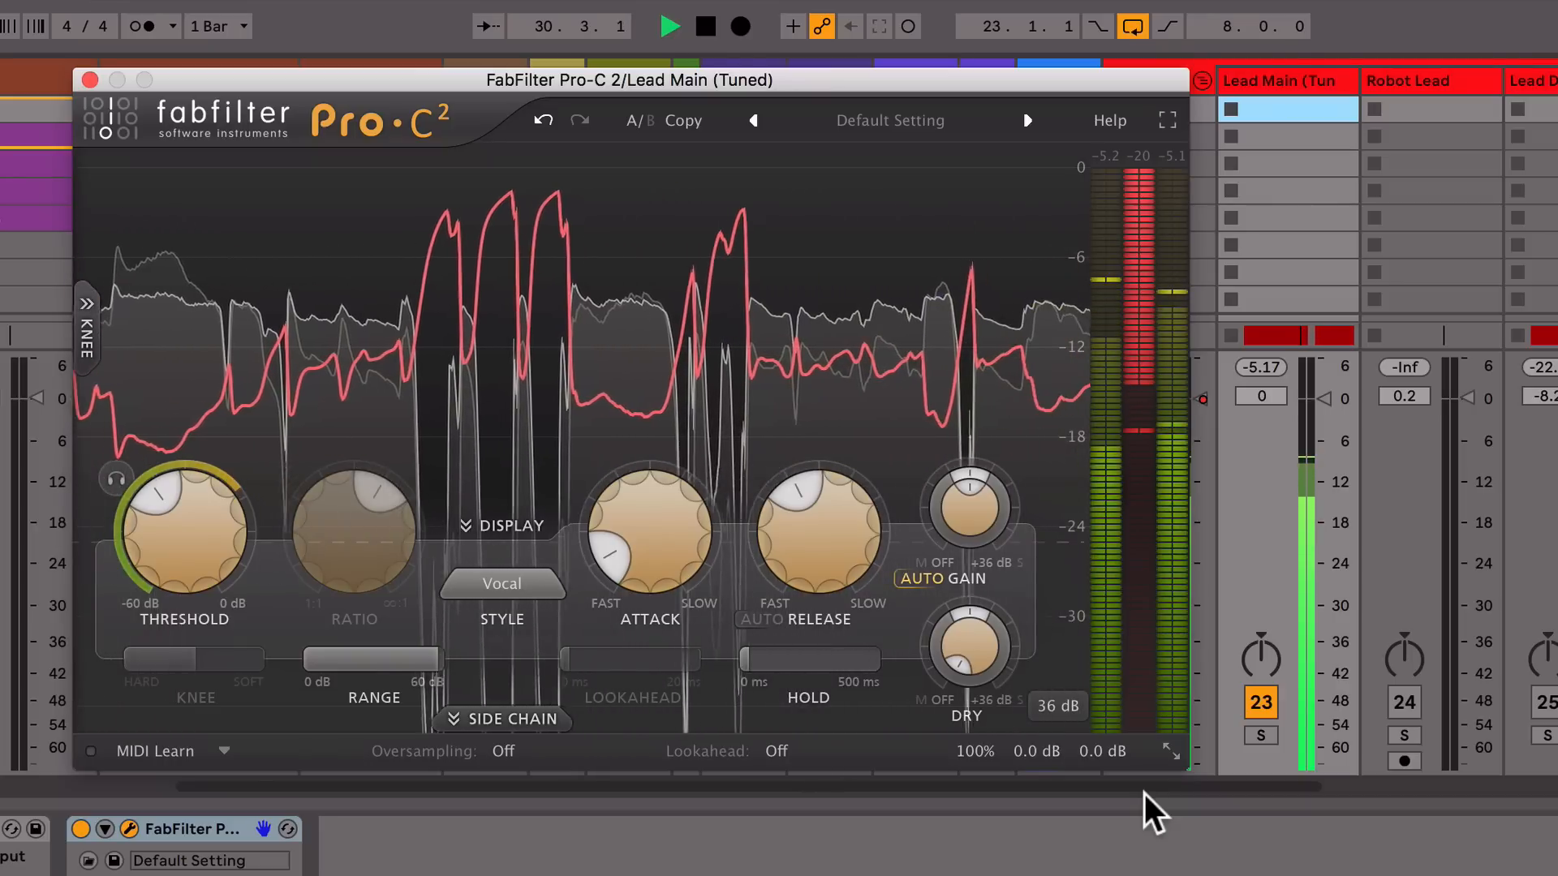
{"action": "key", "text": "space"}
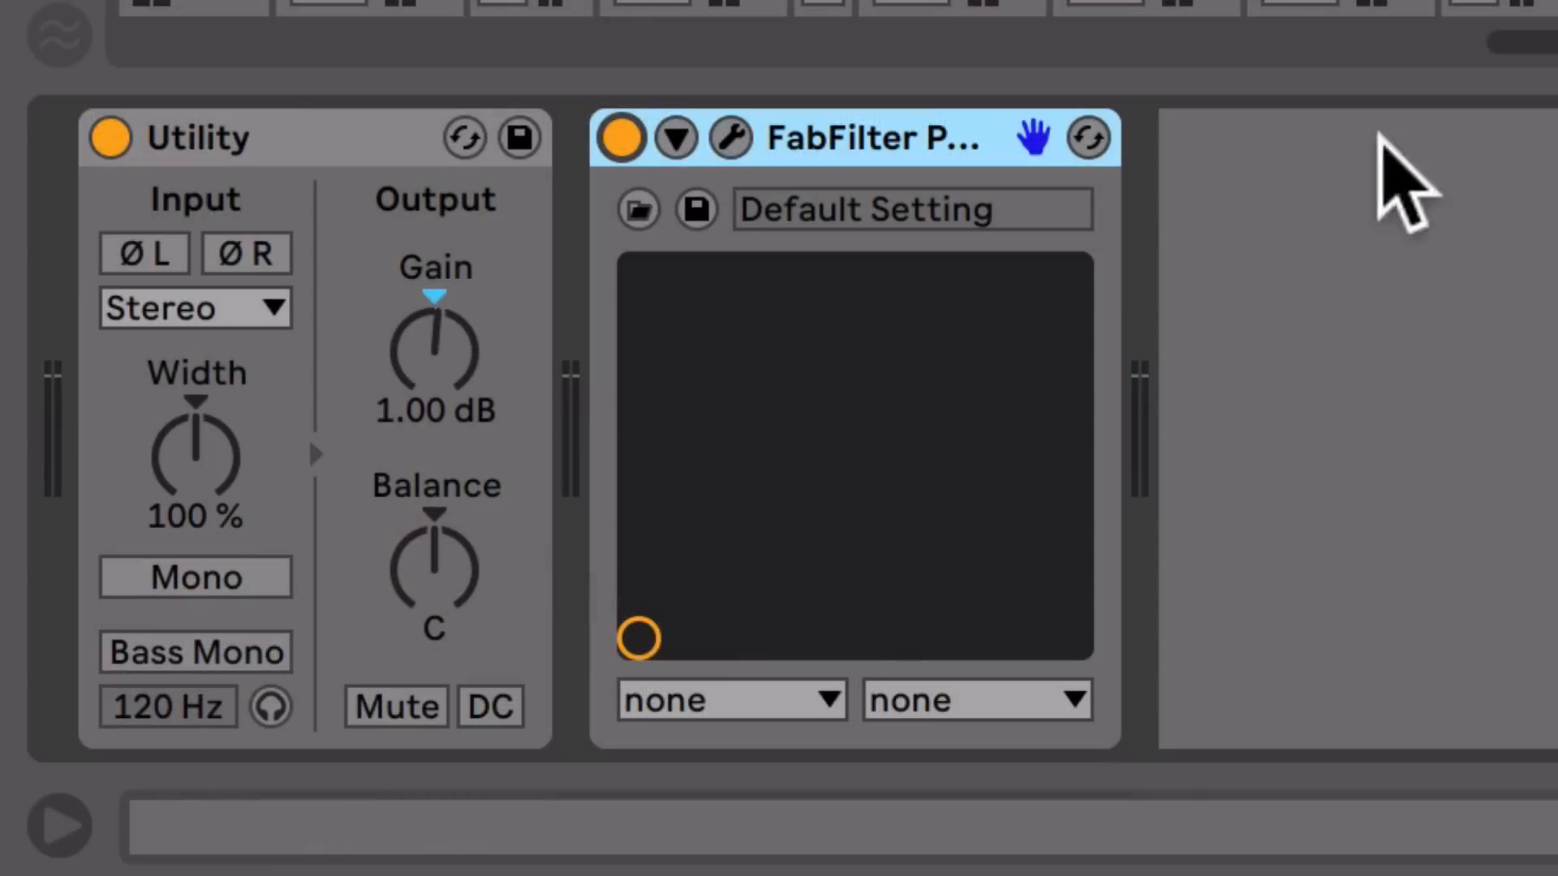
Bypass Pro-C 2 on the lead vocal and re-enable it to compare the uncompressed and compressed levels.
{"action": "left_click", "coordinate": [621, 137]}
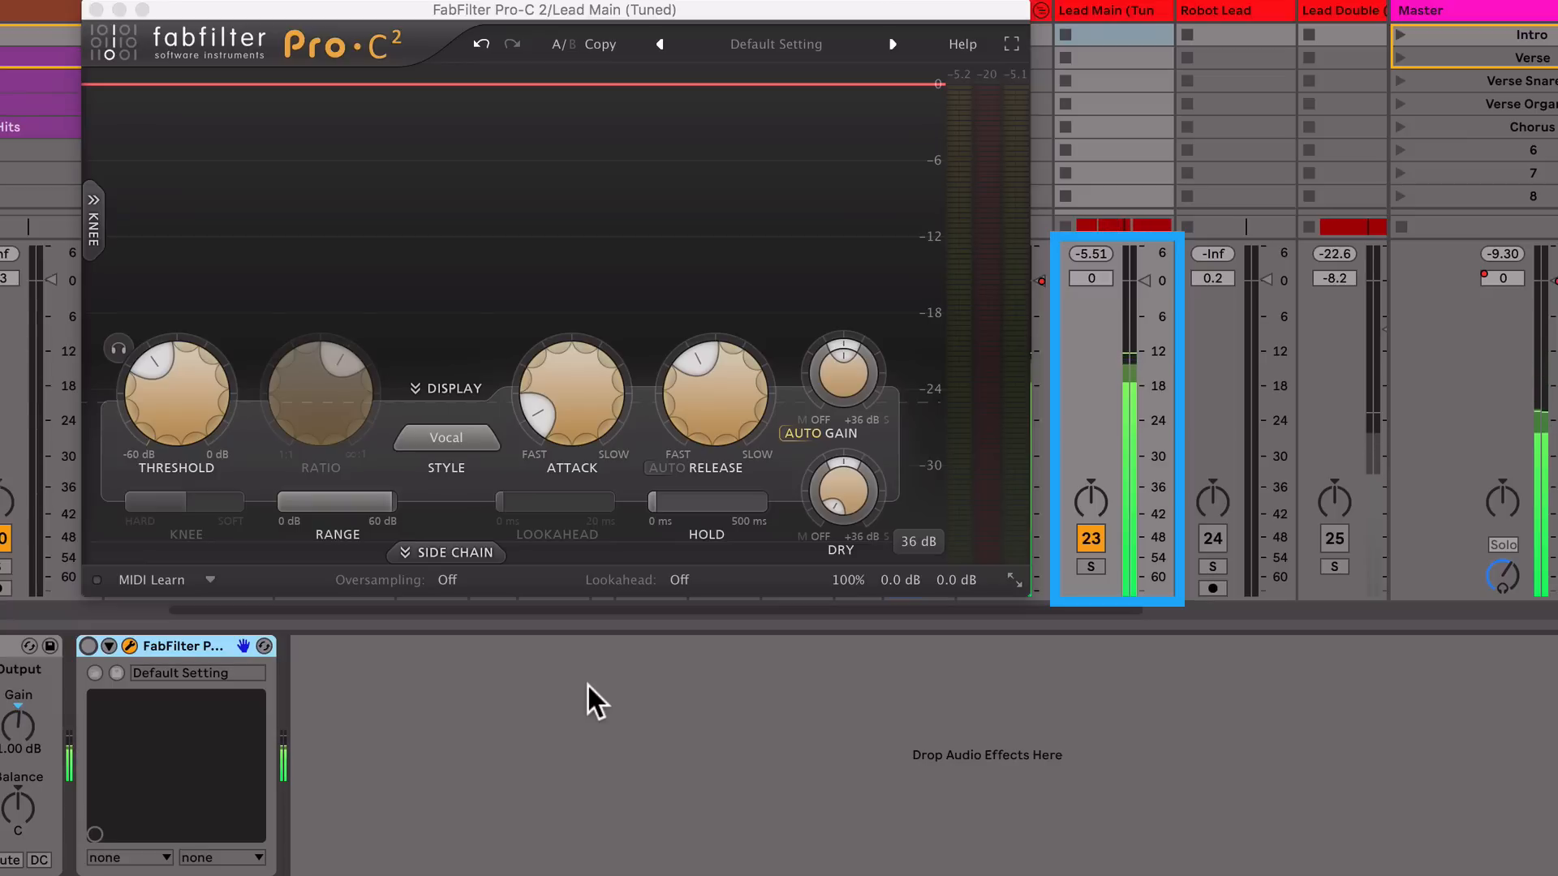
{"action": "left_click", "coordinate": [82, 644]}
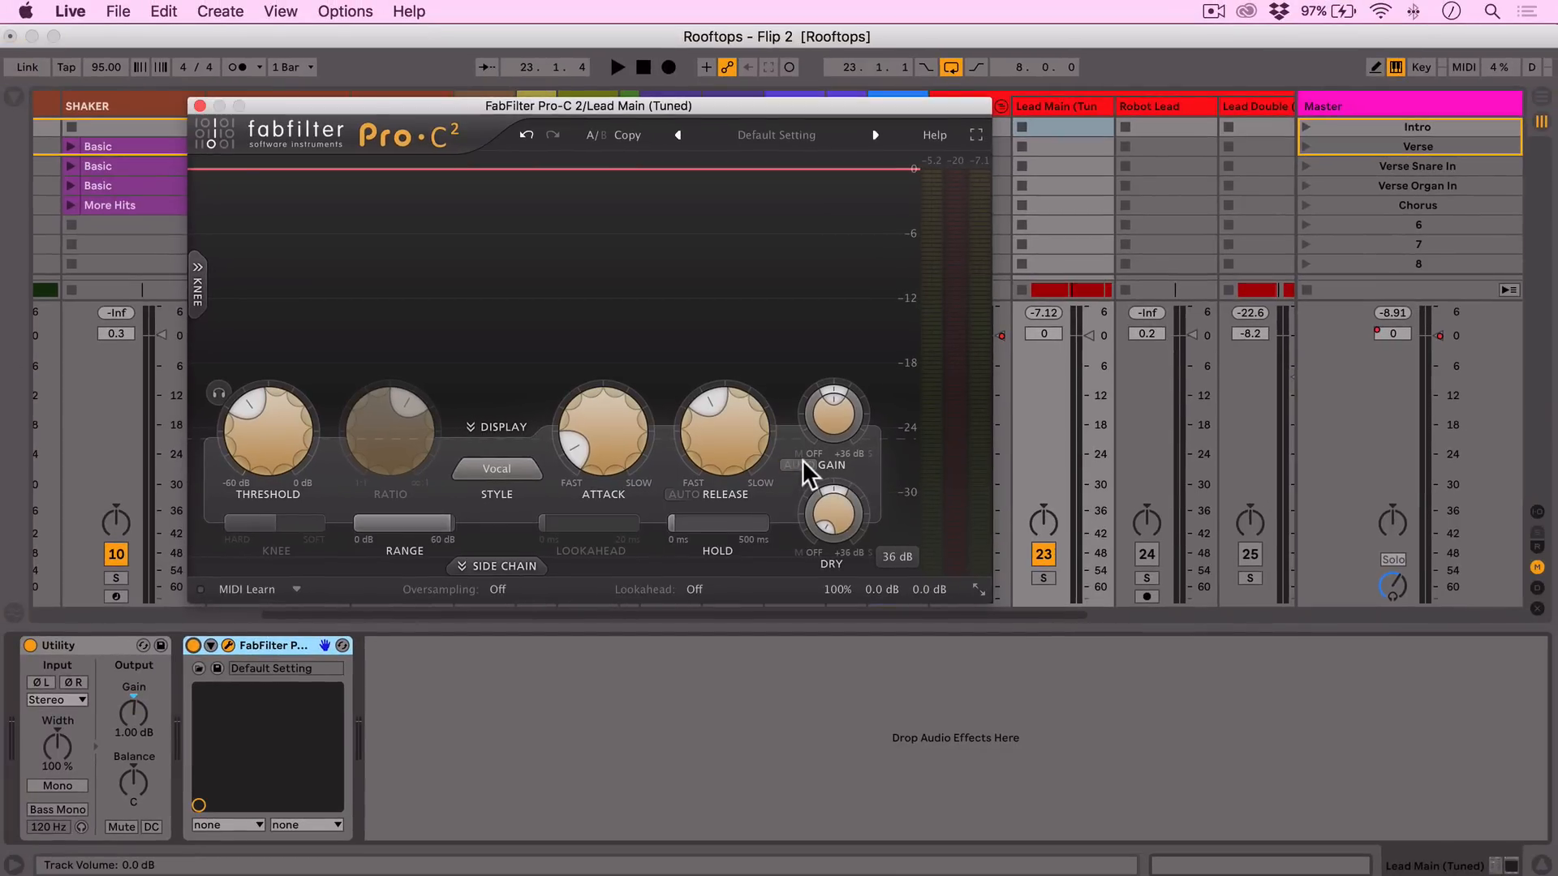
Turn Auto Gain back on in Pro-C 2 and choose the Bus compression style.
{"action": "left_click", "coordinate": [800, 464]}
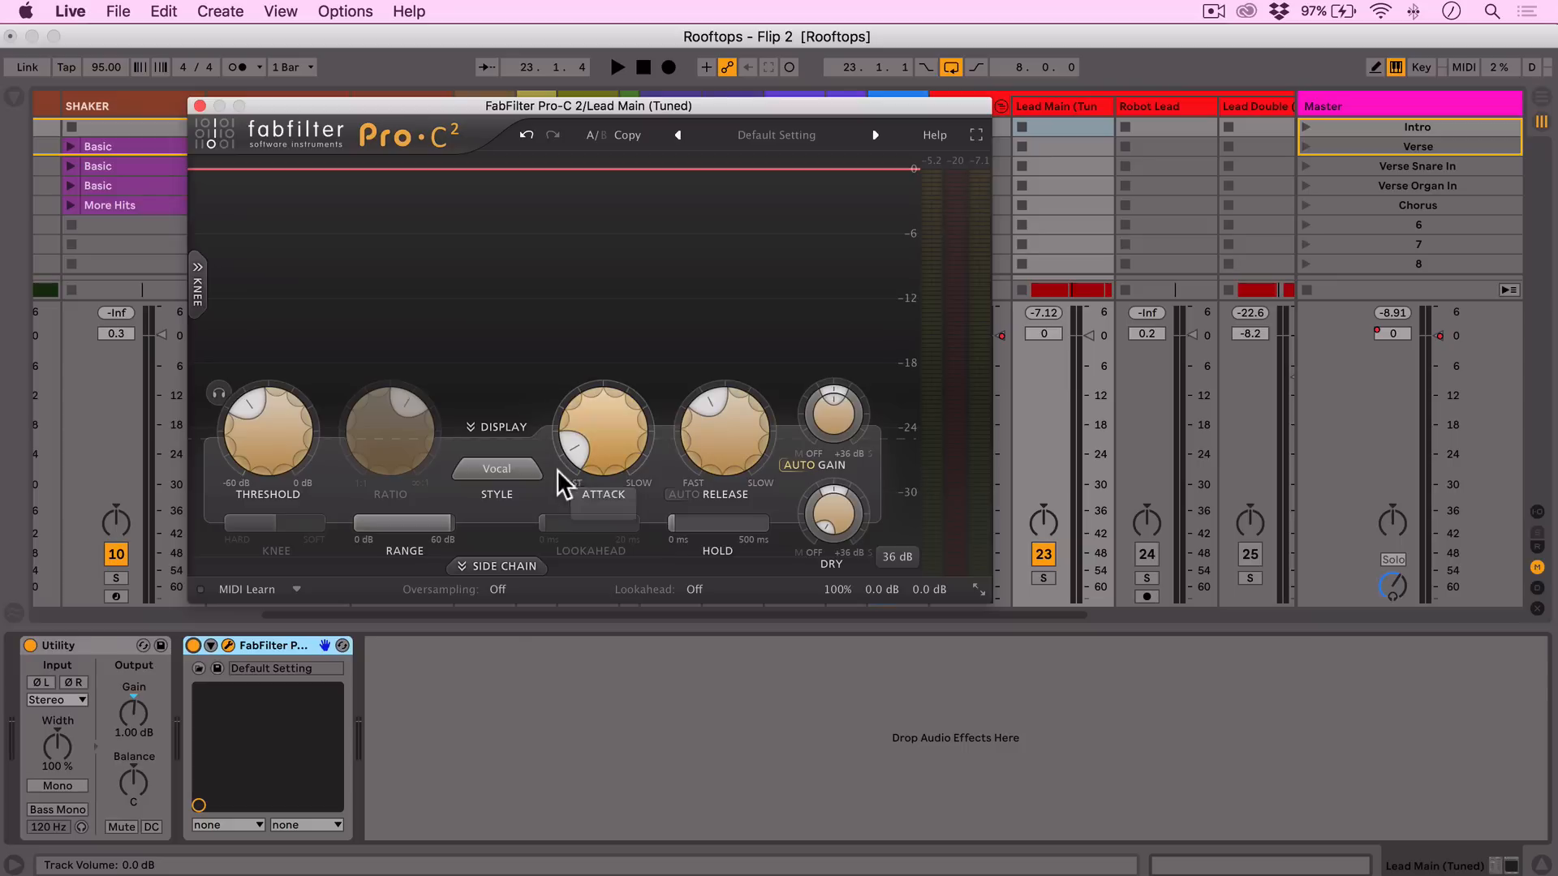
{"action": "left_click", "coordinate": [519, 471]}
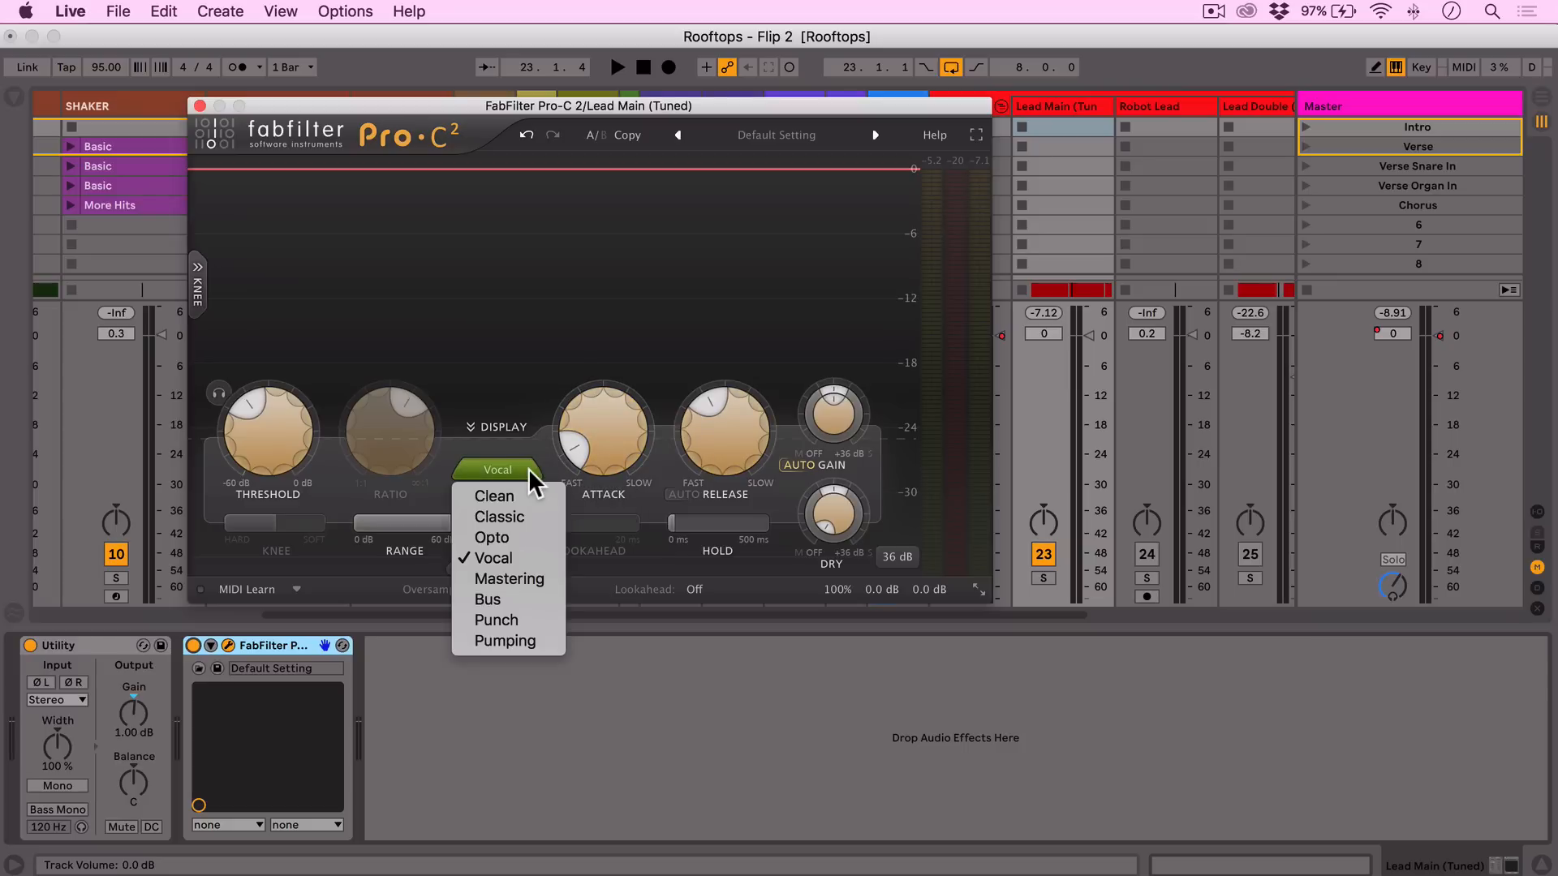
{"action": "left_click", "coordinate": [503, 597]}
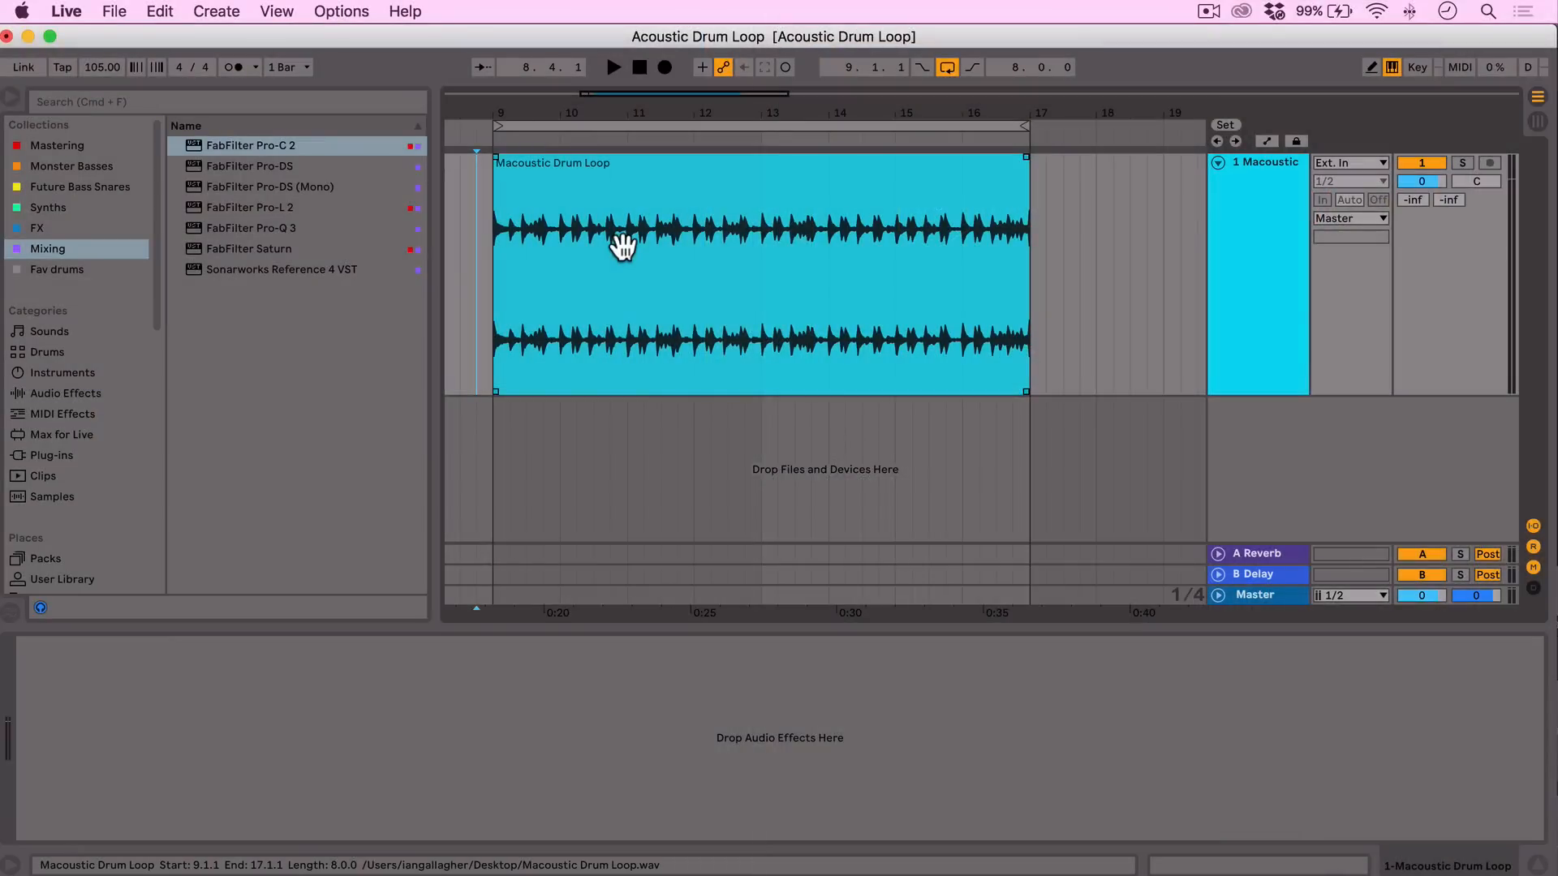
Select the Macoustic Drum Loop clip in the Acoustic Drum Loop project and play it from bar 9.
{"action": "left_click", "coordinate": [490, 290]}
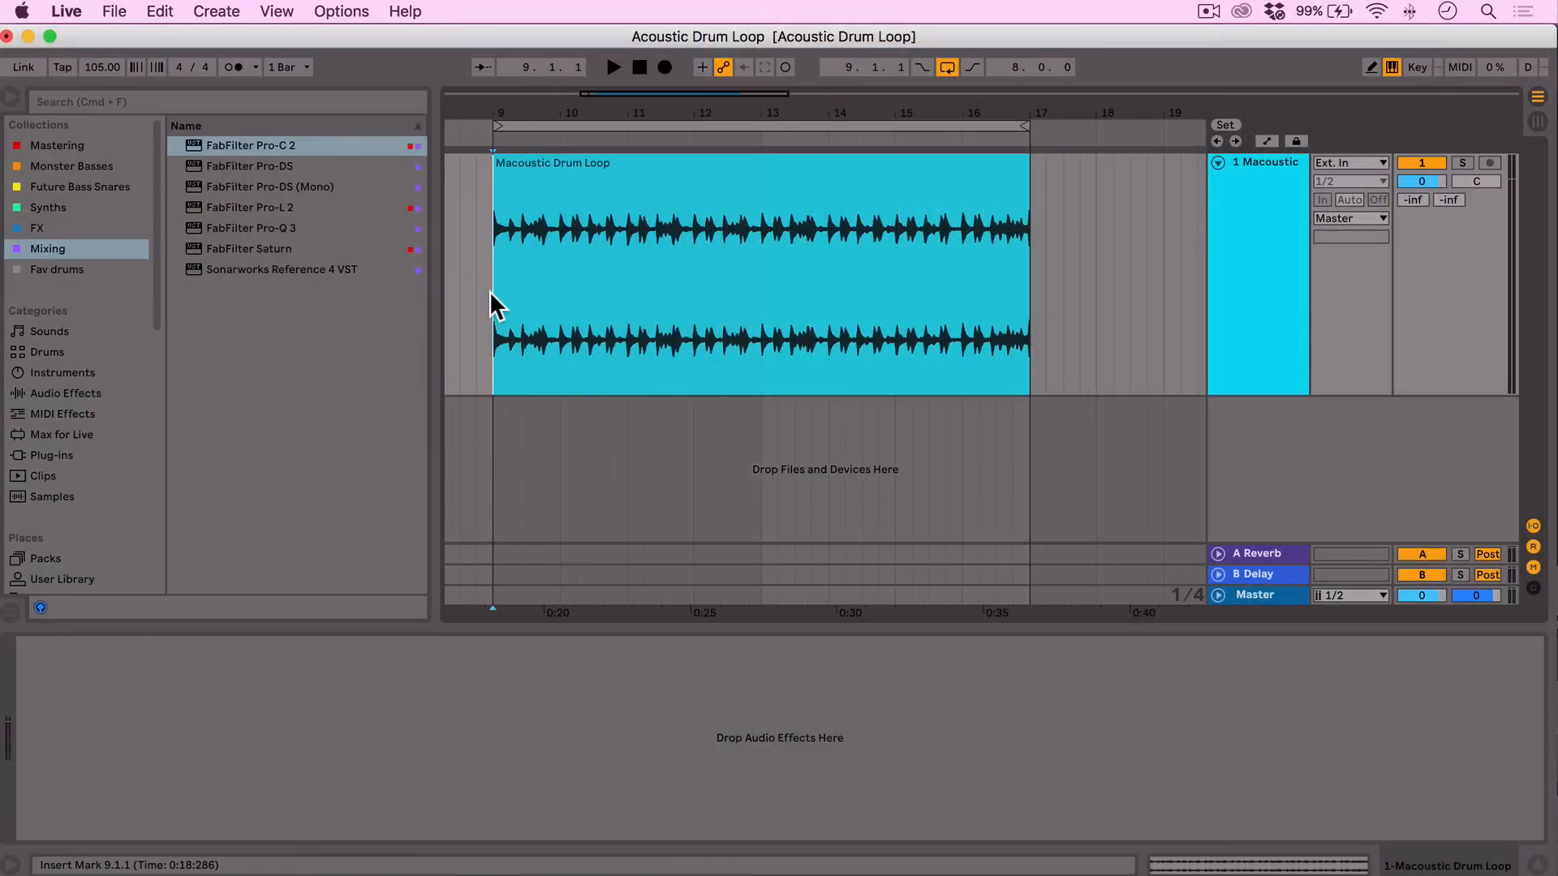
{"action": "left_click", "coordinate": [676, 177]}
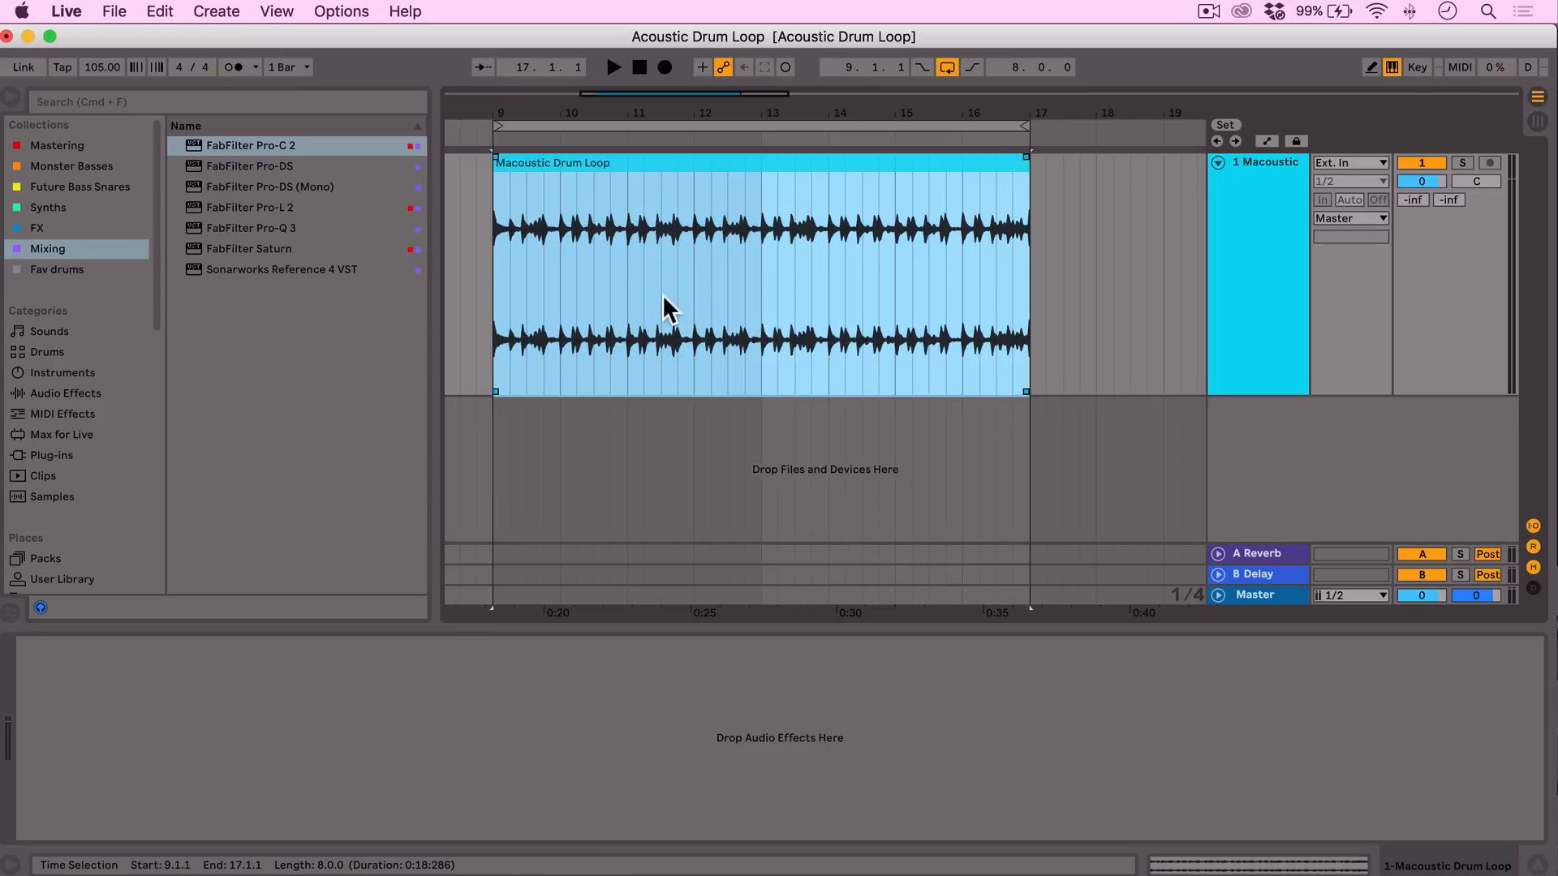
{"action": "key", "text": "space"}
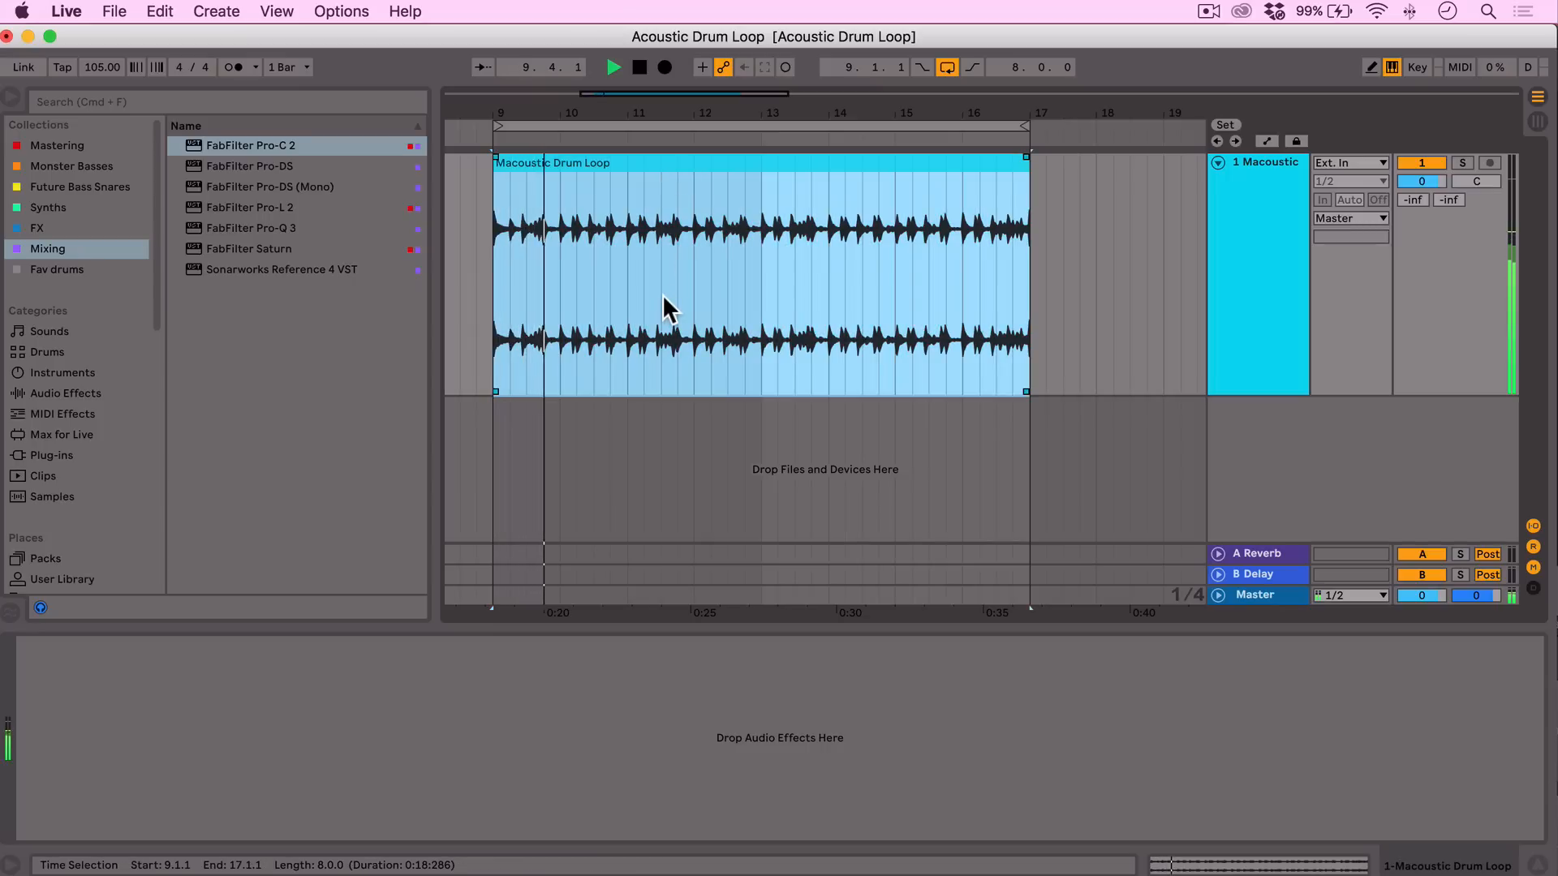
Select the Master track in Arrangement View and stop the drum loop's playback.
{"action": "left_click", "coordinate": [1249, 595]}
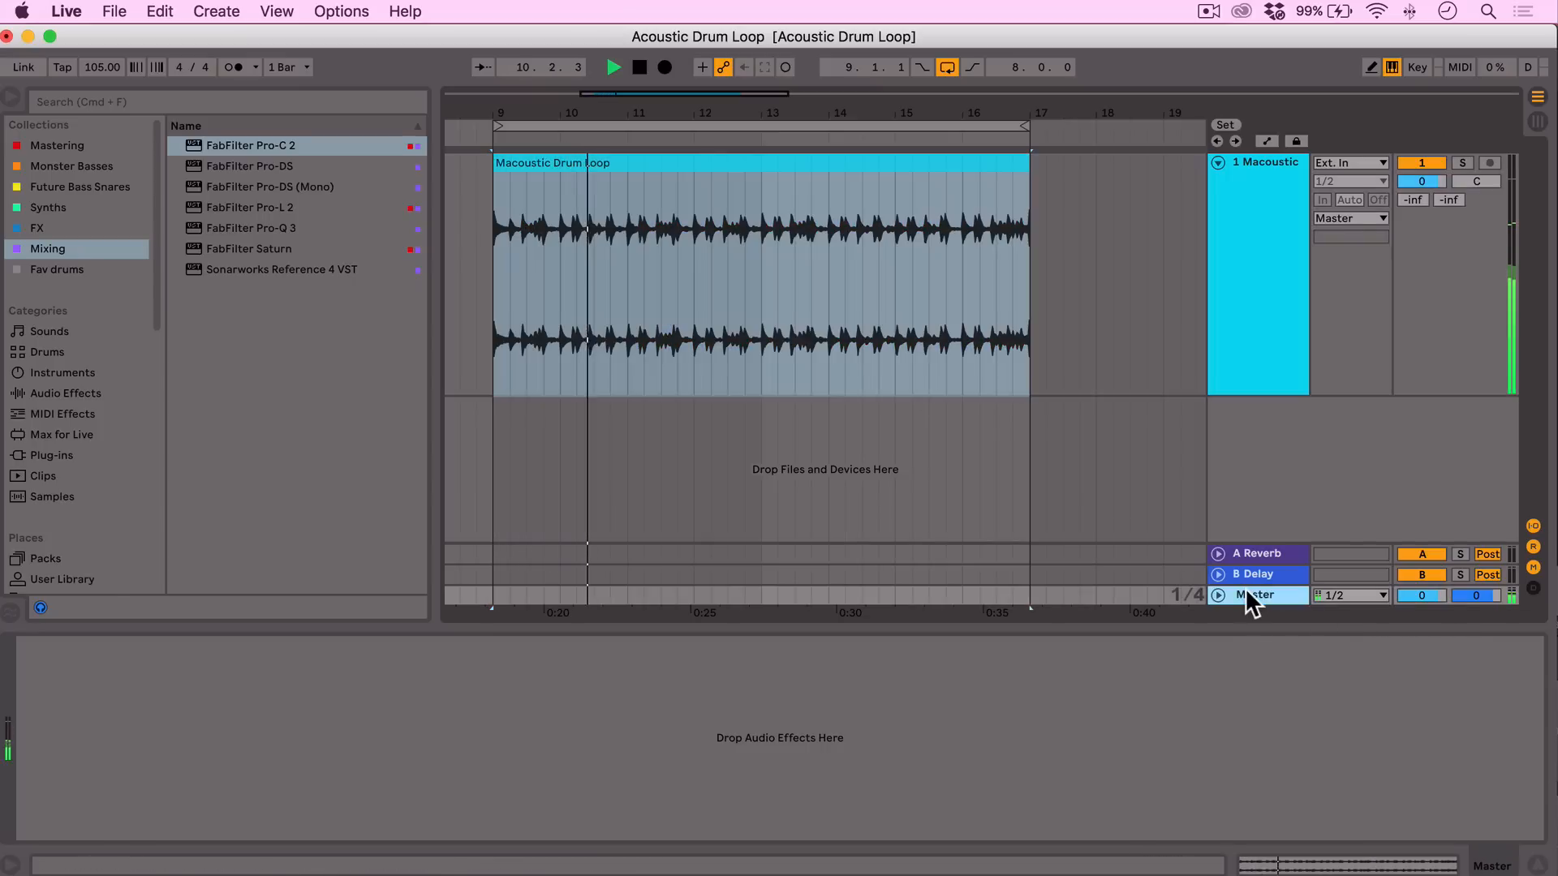
{"action": "left_click", "coordinate": [1536, 122]}
{"action": "left_click", "coordinate": [1536, 97]}
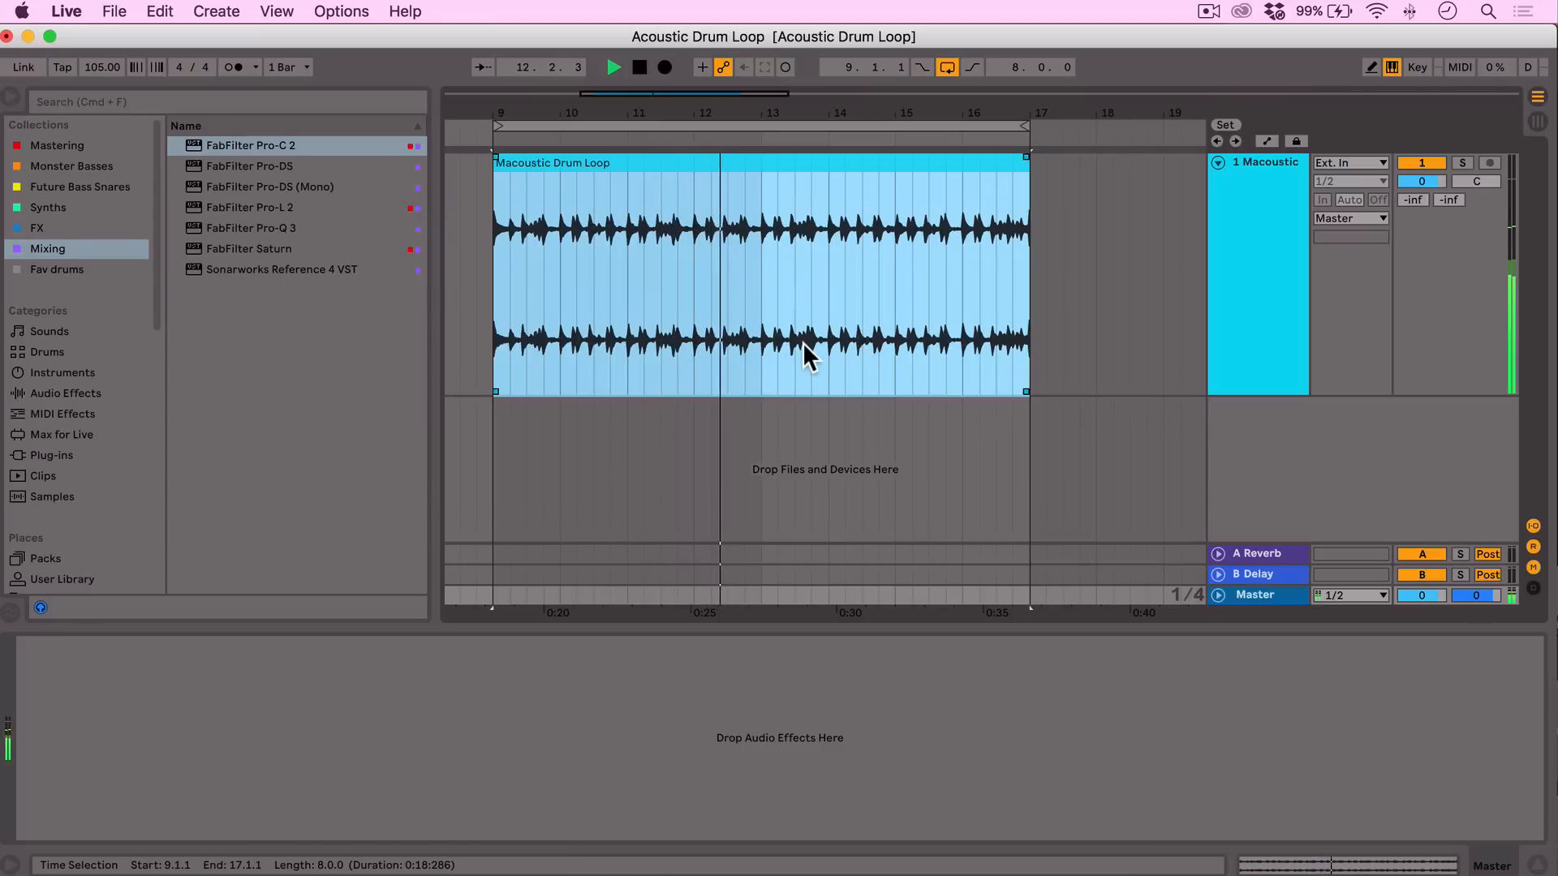
{"action": "key", "text": "space"}
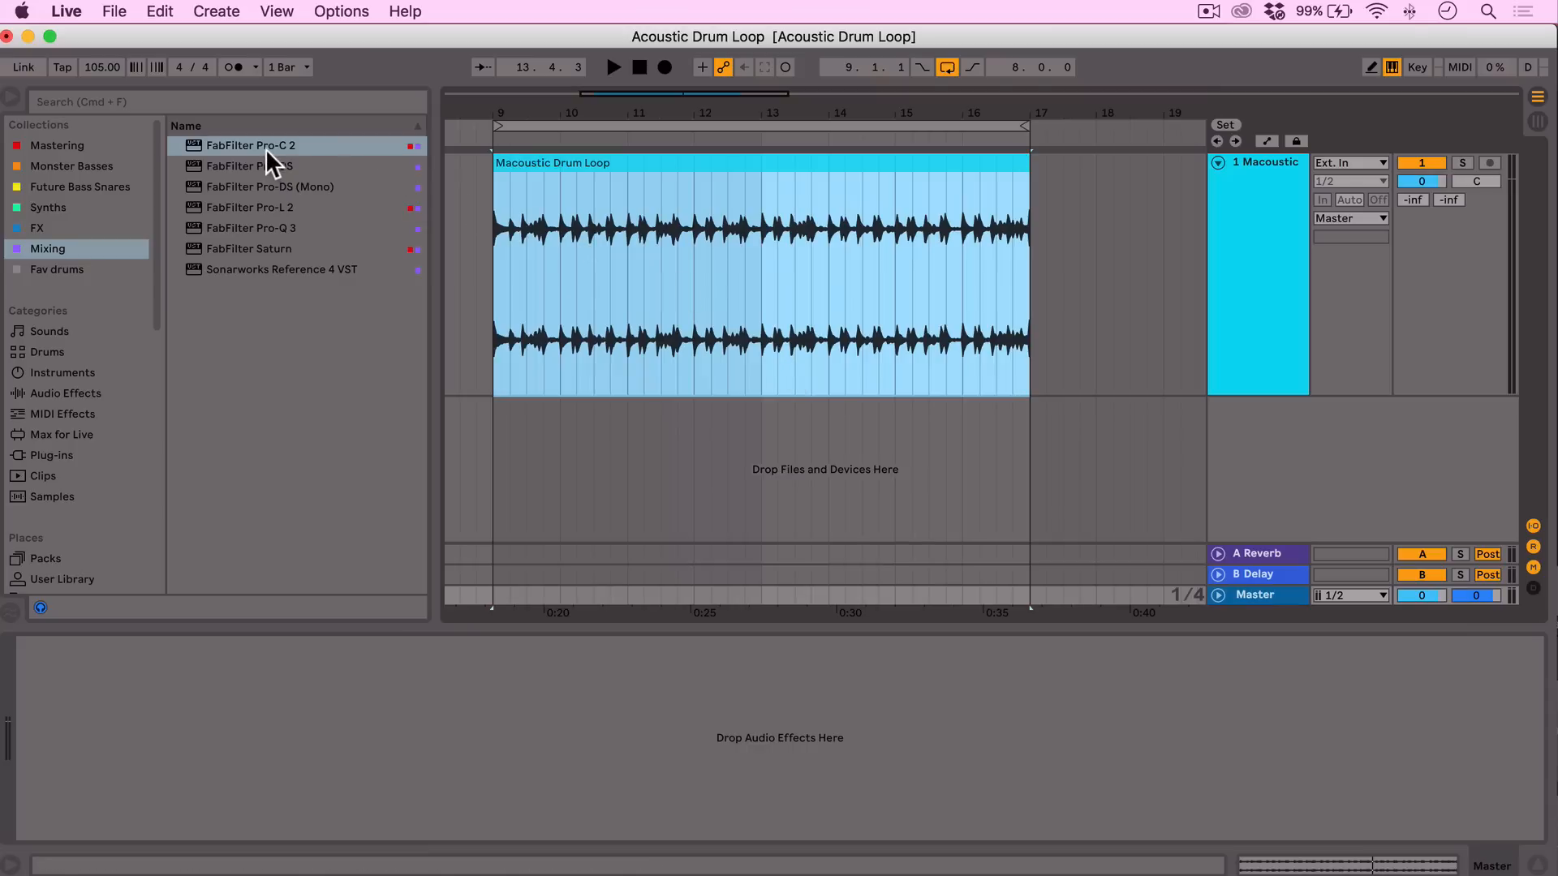
Load FabFilter Pro-C 2 onto the Macoustic Drum Loop track and choose the Bus compression style.
{"action": "left_click_drag", "start_coordinate": [267, 150], "coordinate": [633, 260]}
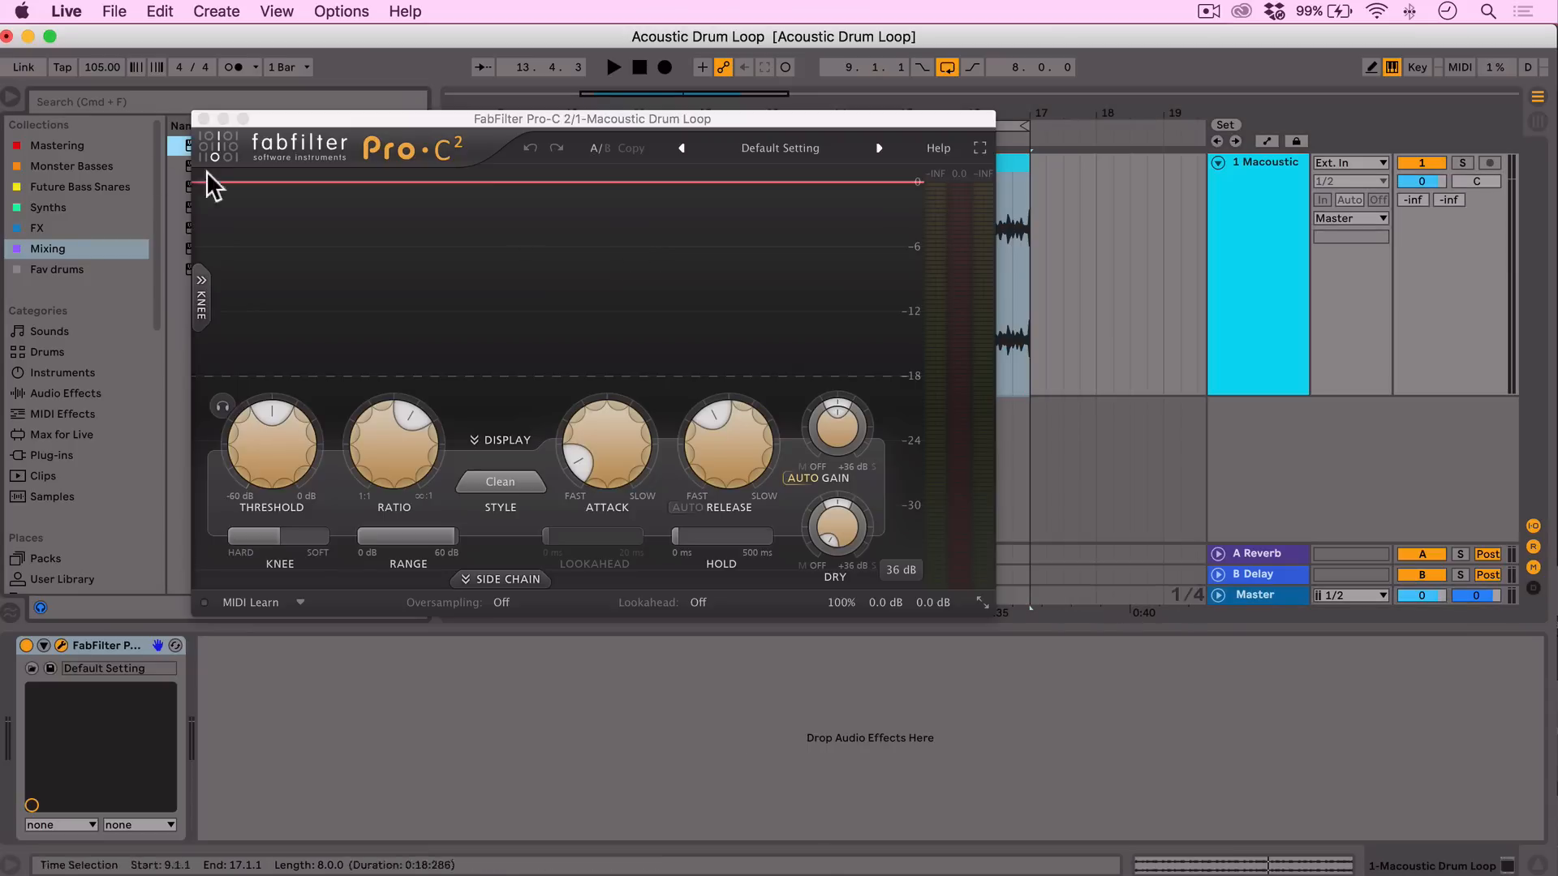
{"action": "left_click", "coordinate": [11, 97]}
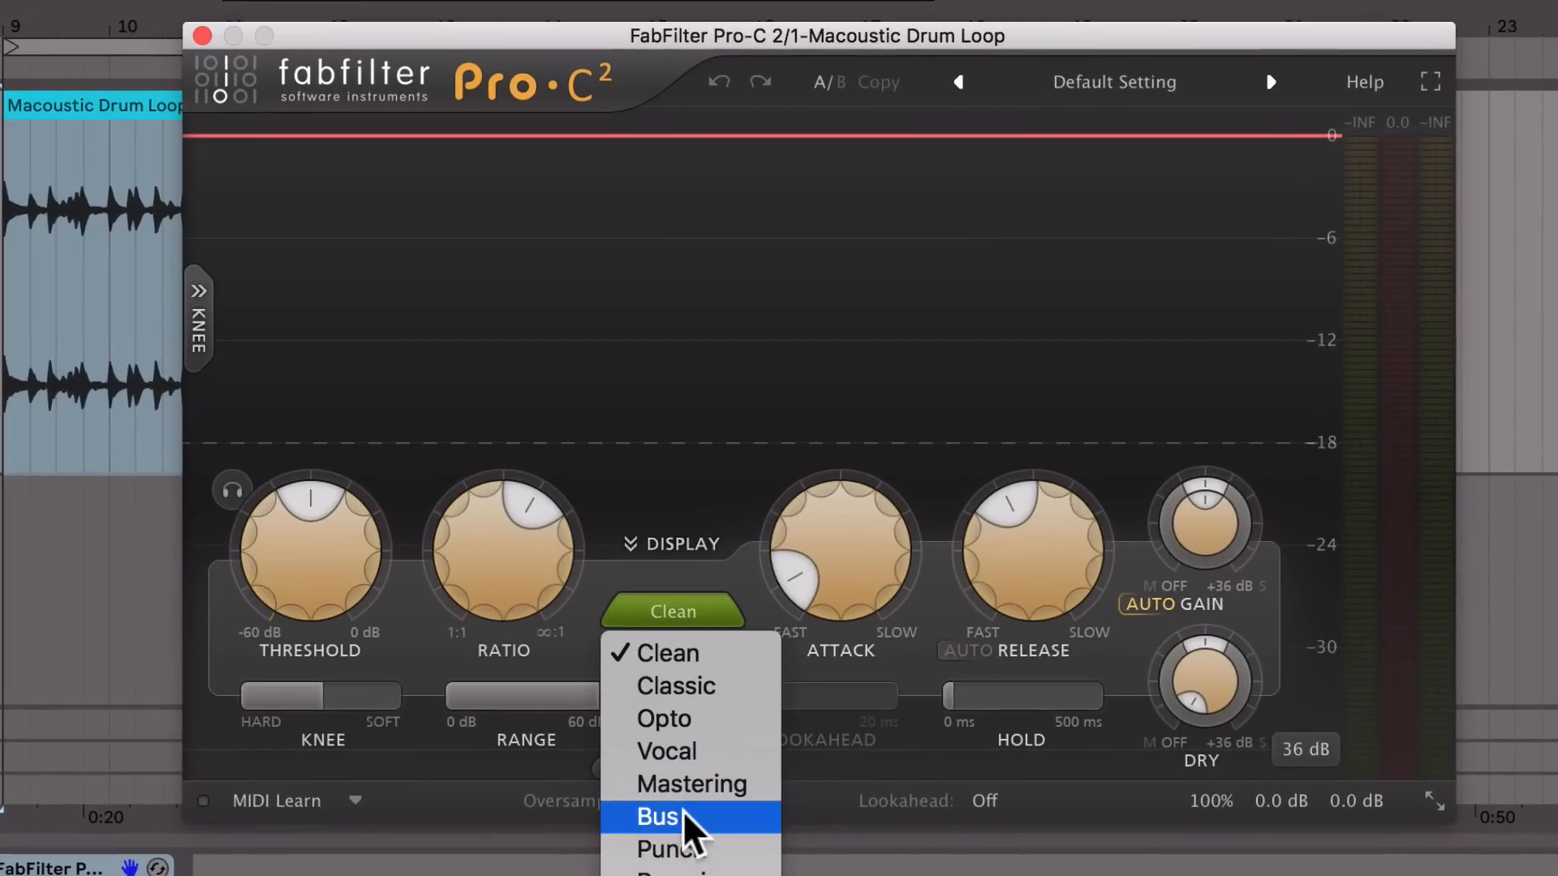
{"action": "left_click", "coordinate": [666, 816]}
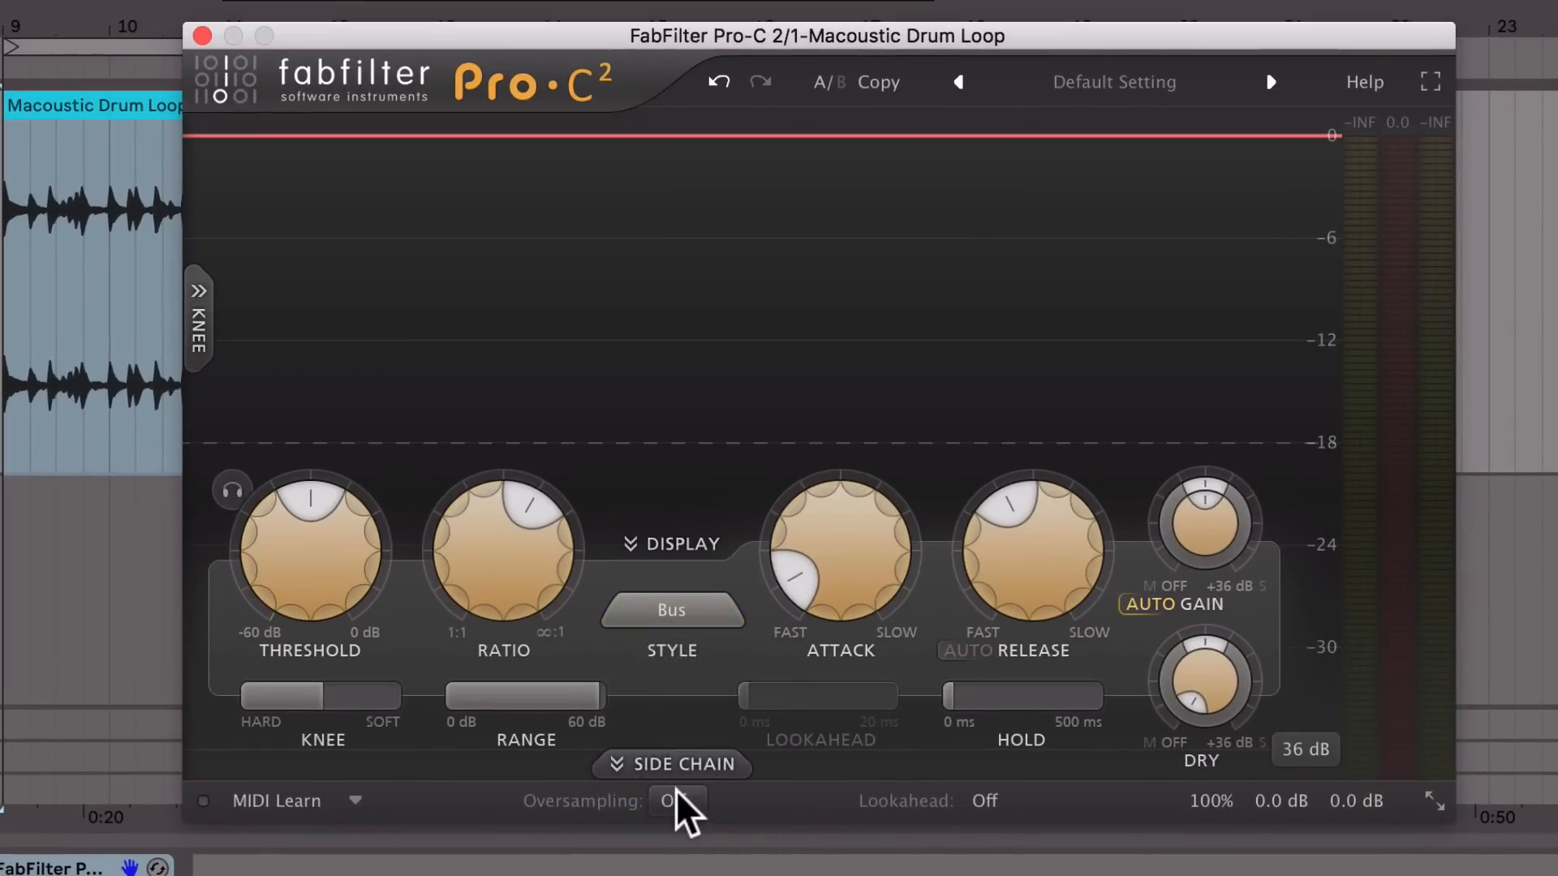
Set the drum loop compressor's ratio to 100:1 with a slightly softer knee and a slower release.
{"action": "left_click_drag", "start_coordinate": [511, 598], "coordinate": [535, 524]}
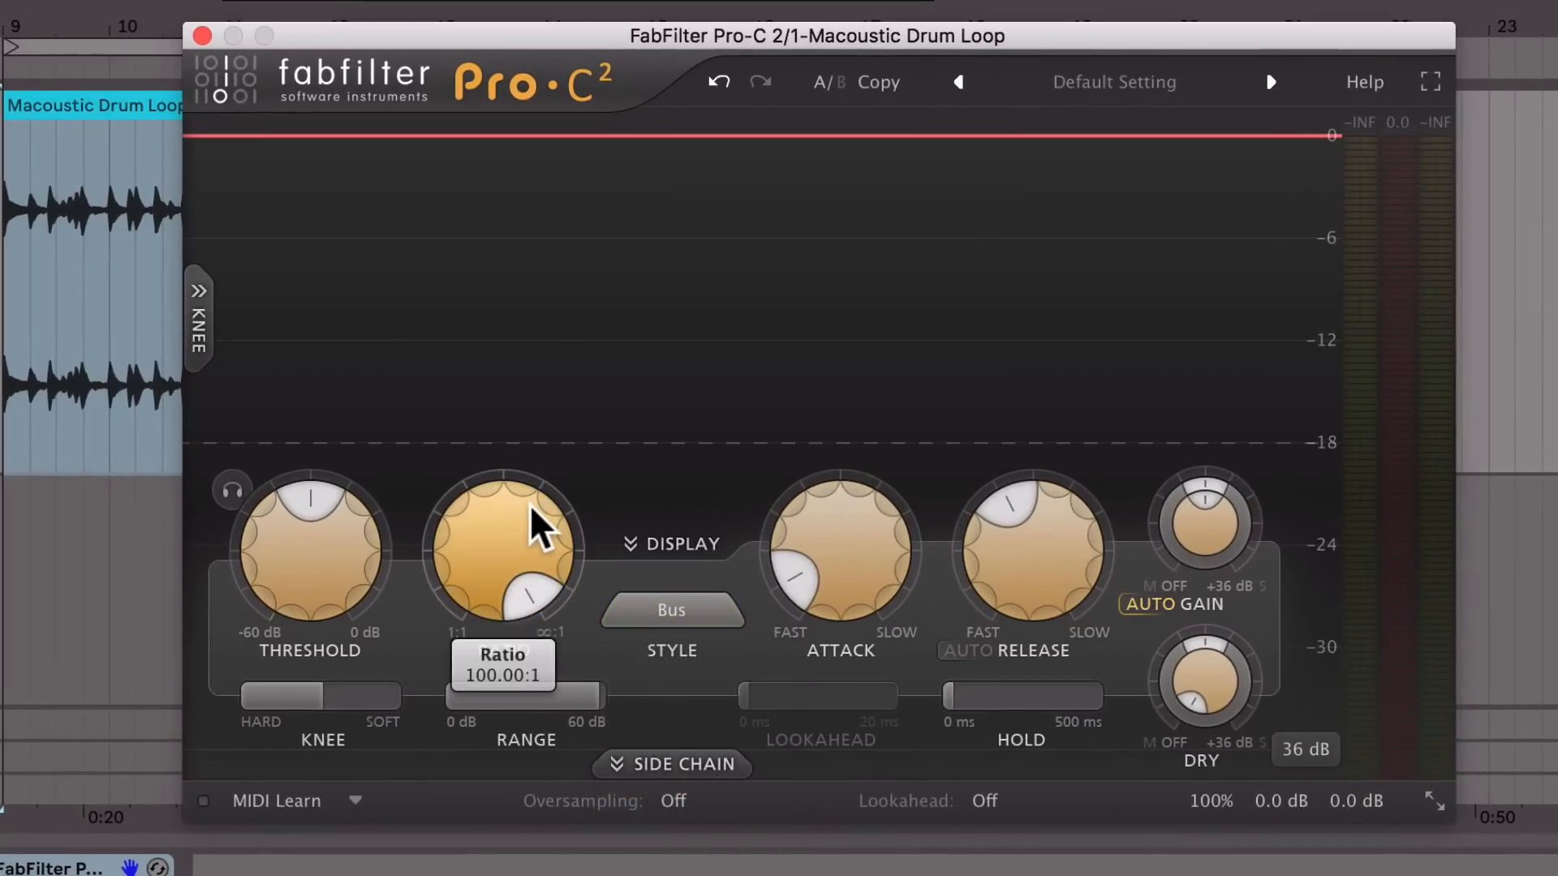
{"action": "mouse_move", "coordinate": [322, 695]}
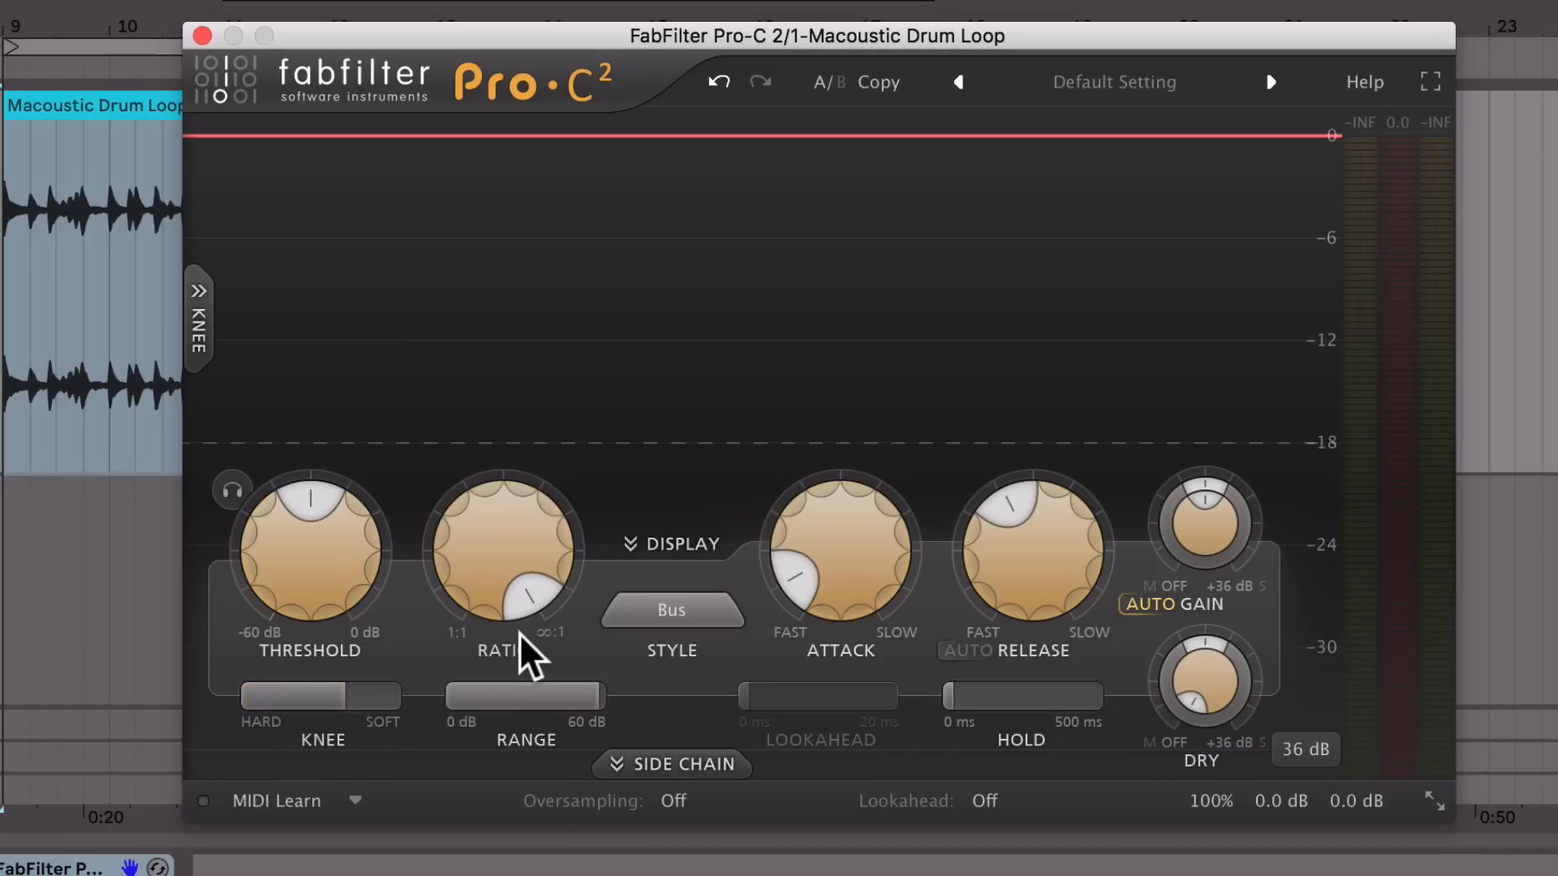
{"action": "mouse_move", "coordinate": [1062, 572]}
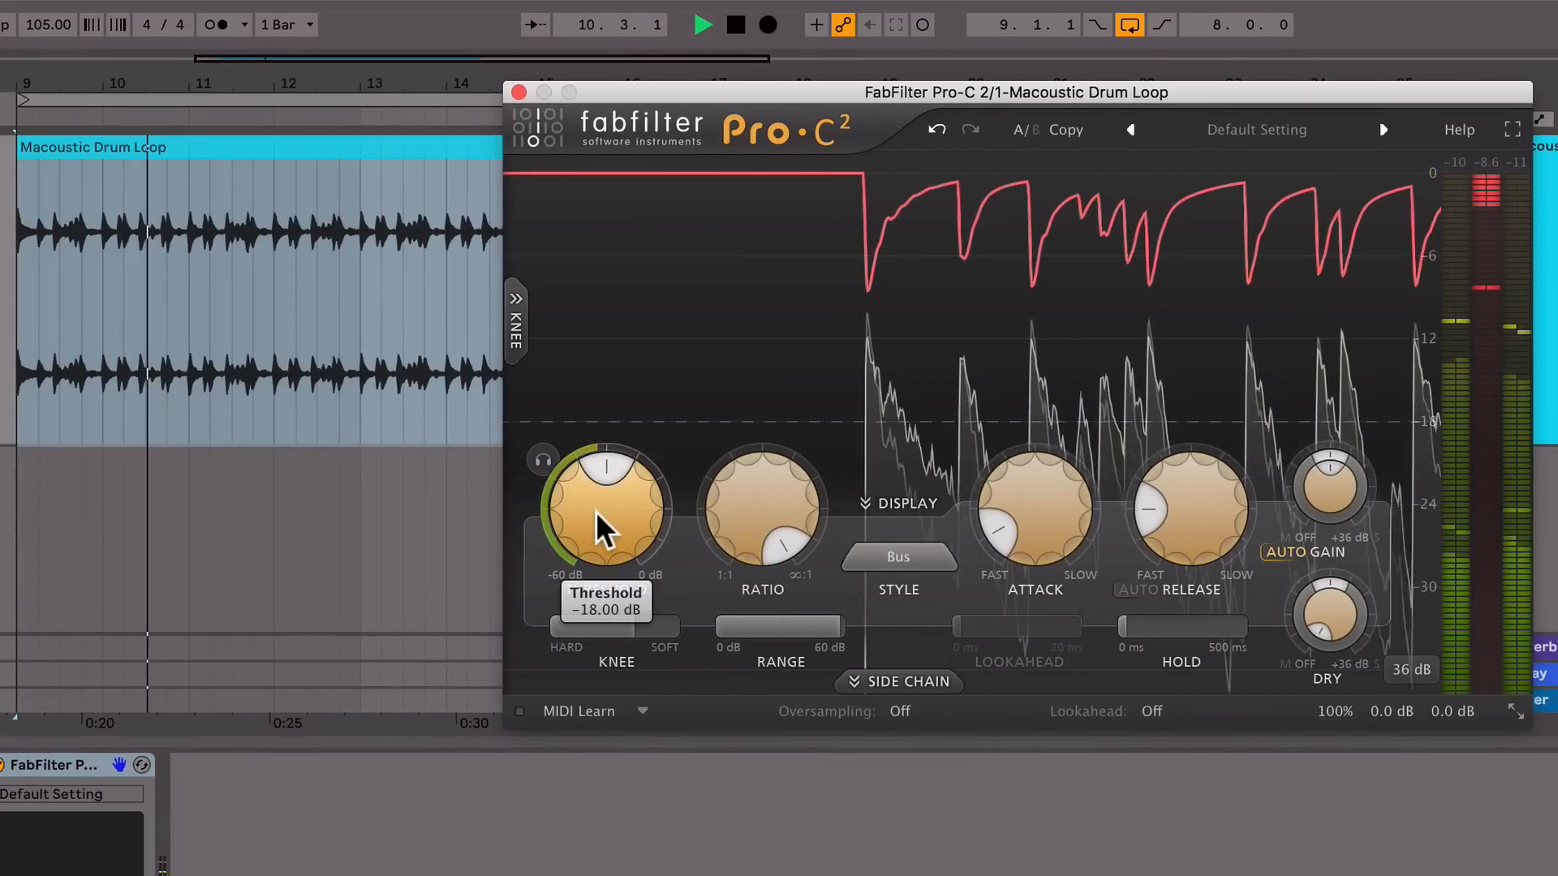
Lower the threshold to about -31.7 dB while the drum loop plays, and compare the result with Pro-C 2 bypassed.
{"action": "left_click_drag", "start_coordinate": [597, 516], "coordinate": [591, 647]}
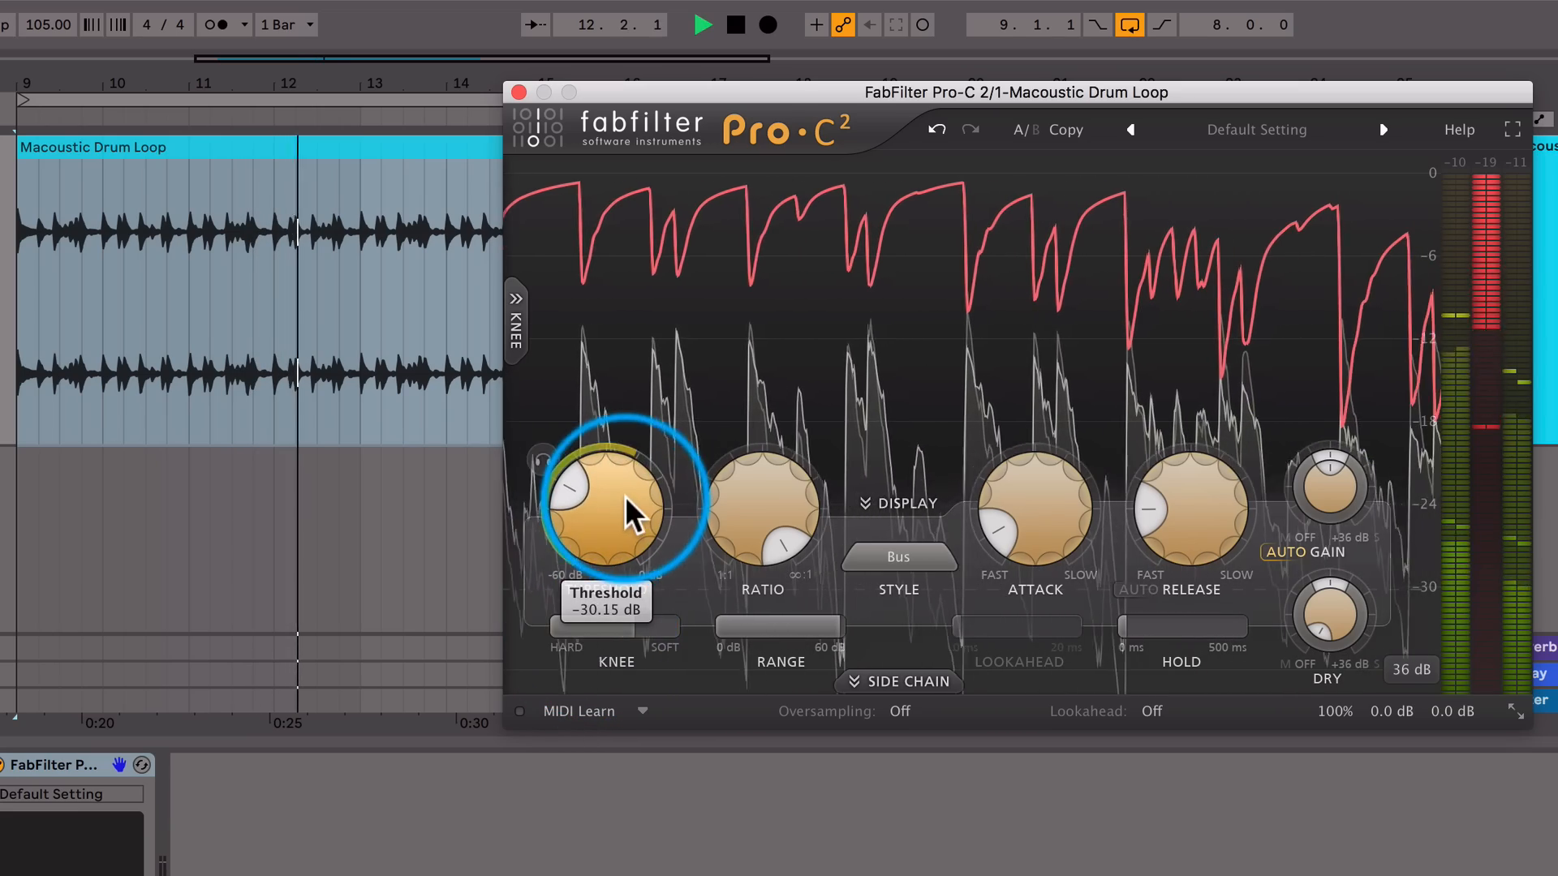
{"action": "left_click_drag", "start_coordinate": [625, 501], "coordinate": [623, 523]}
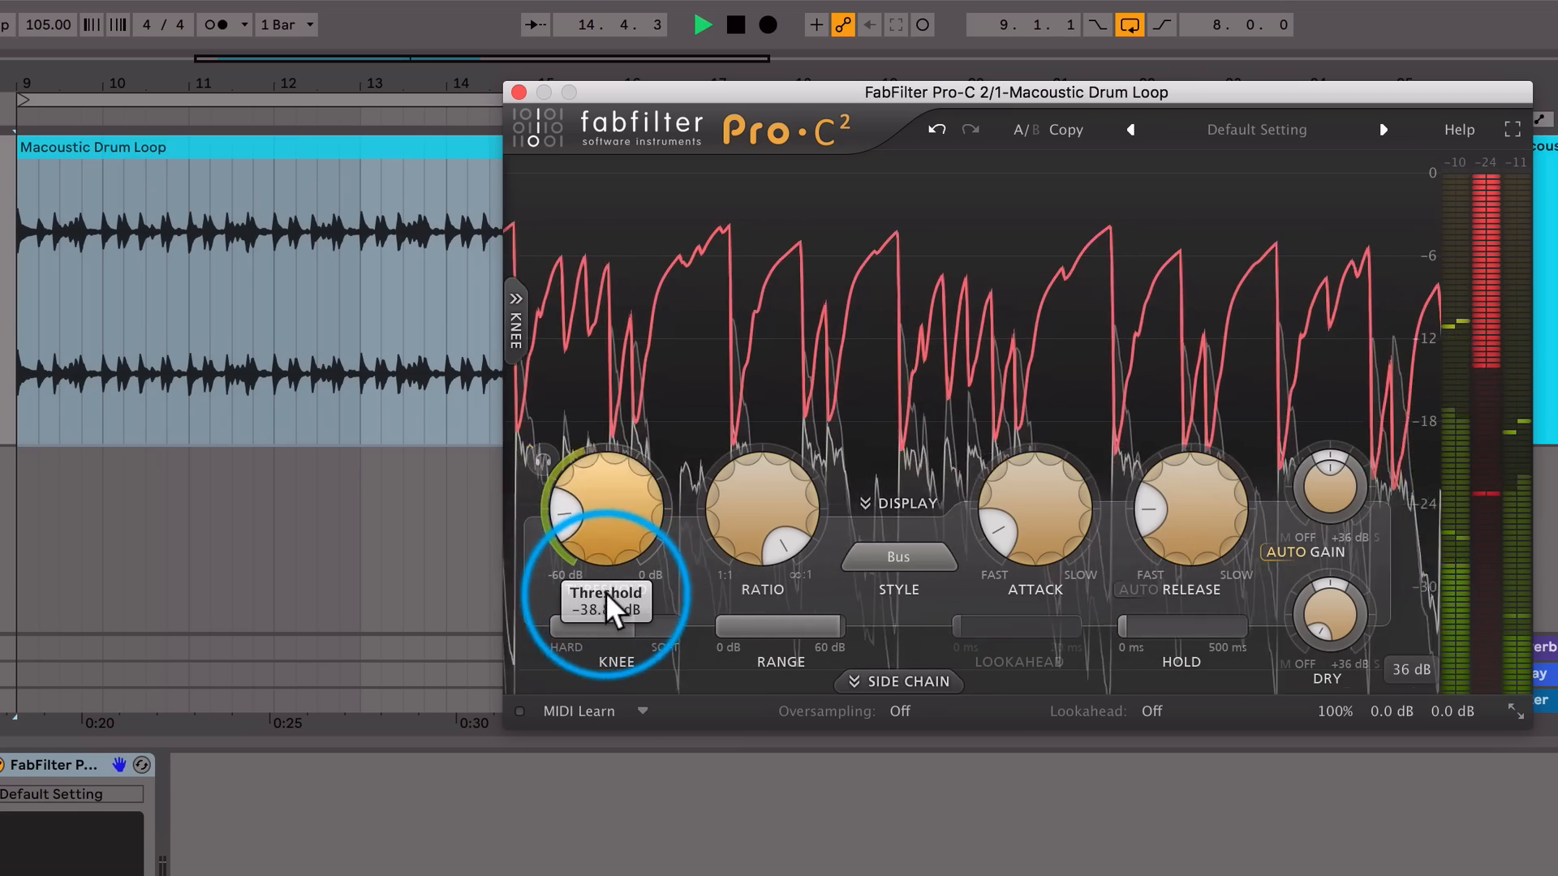
{"action": "left_click_drag", "start_coordinate": [601, 650], "coordinate": [607, 550]}
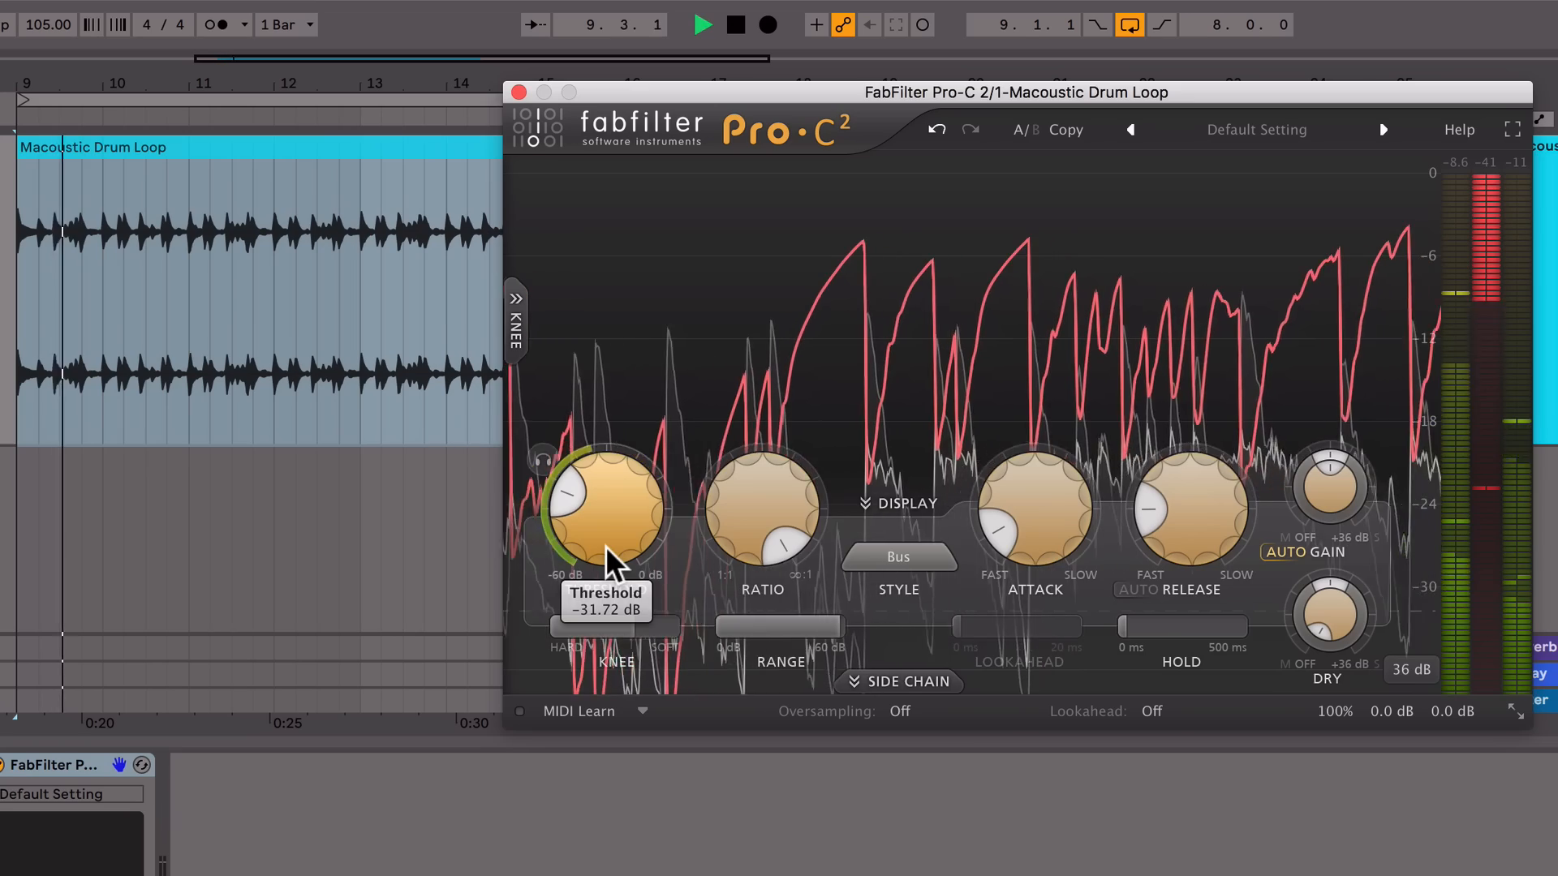
{"action": "mouse_move", "coordinate": [1345, 707]}
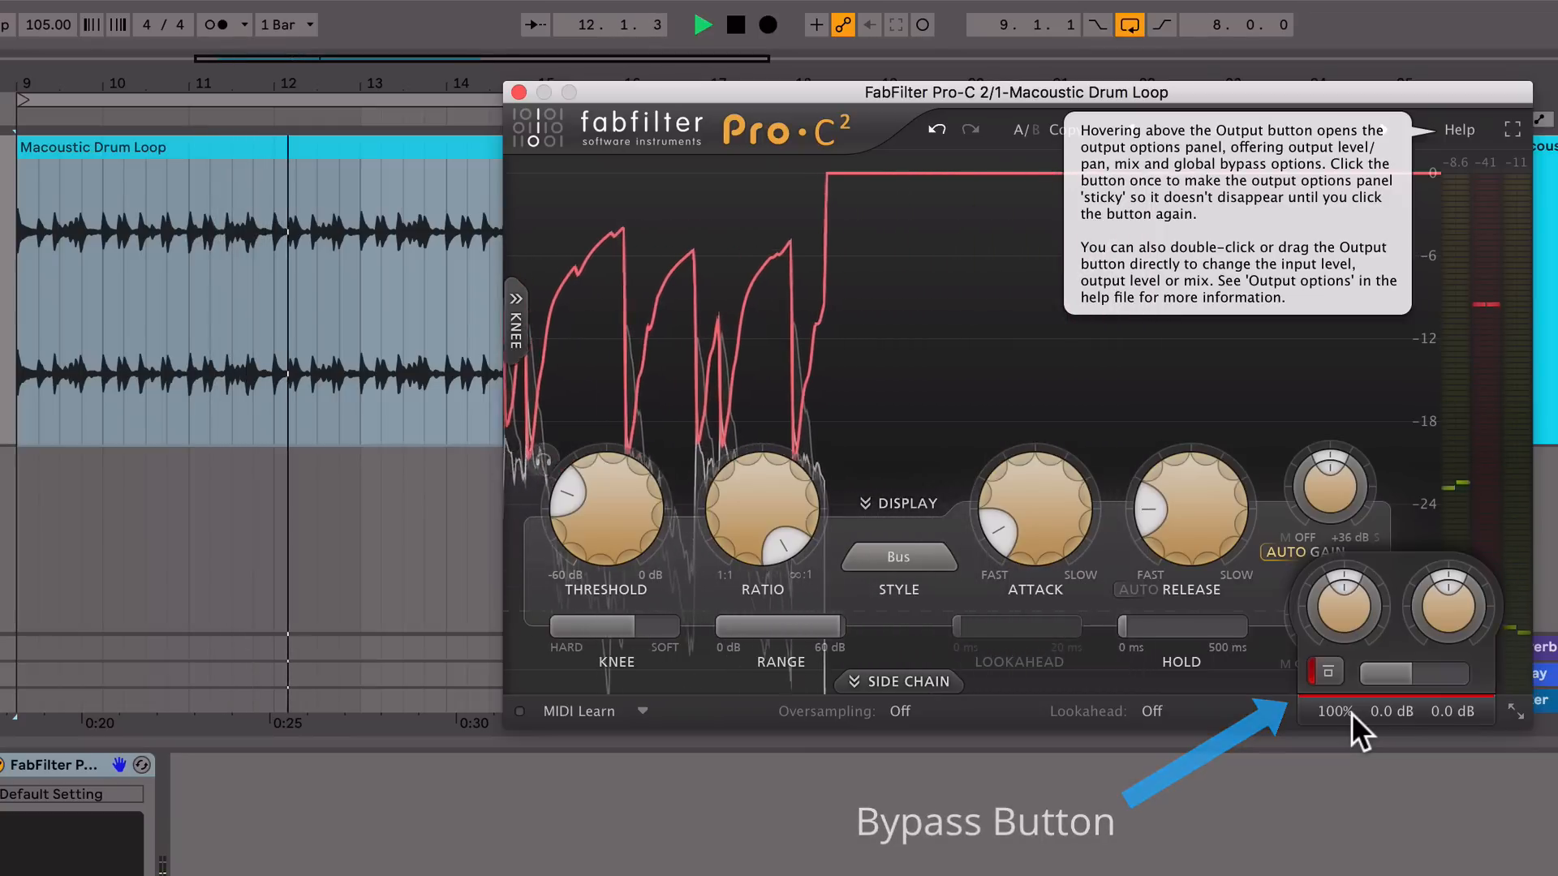
{"action": "left_click", "coordinate": [1335, 674]}
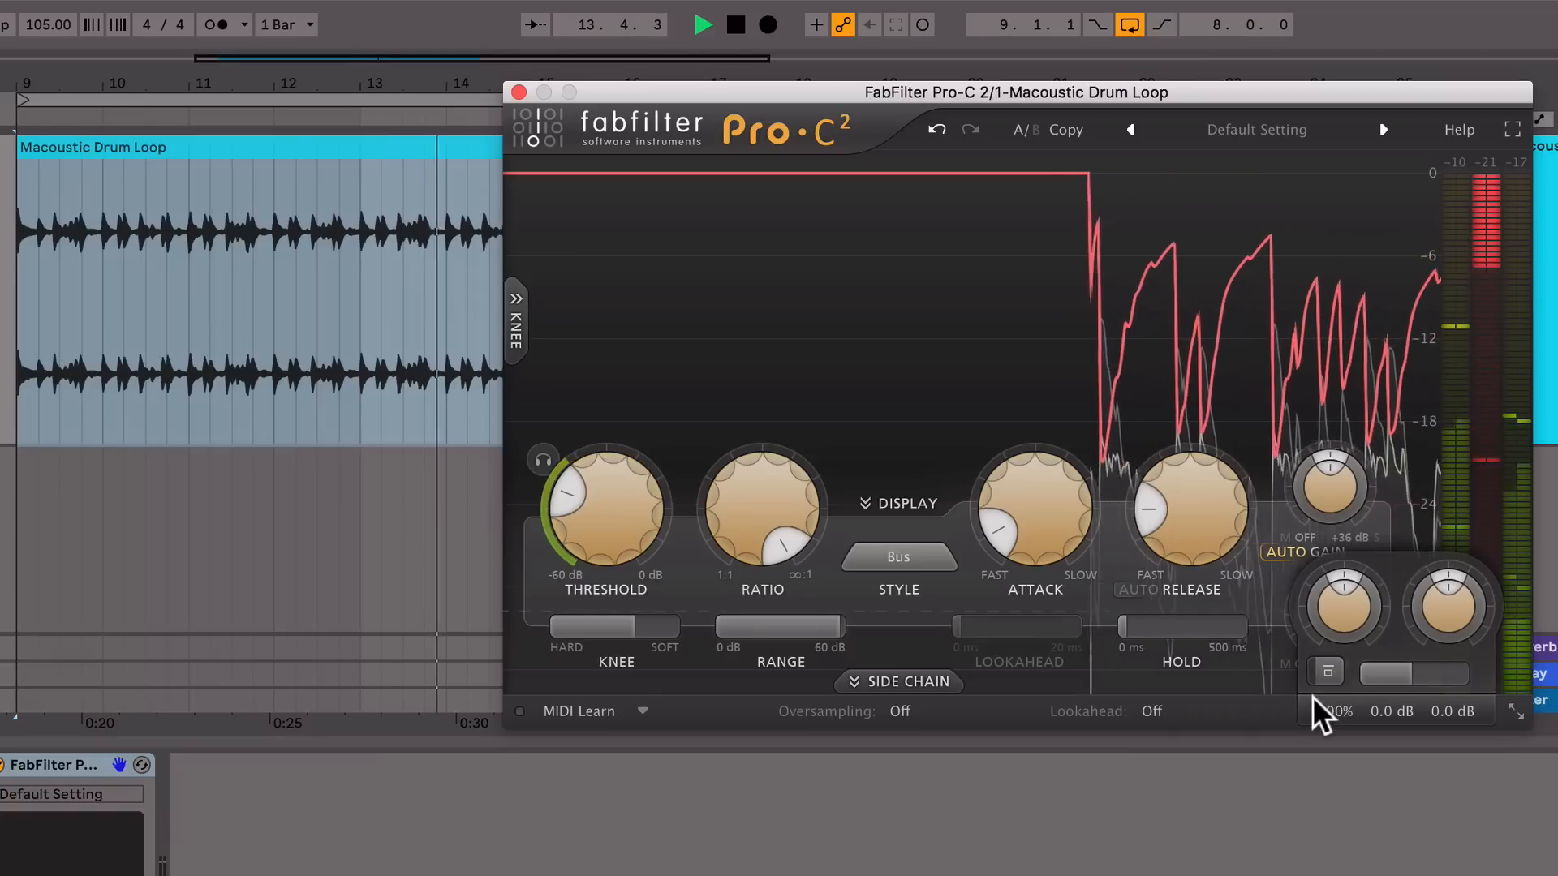
Raise the threshold slightly, and turn on Lookahead with the drum loop's playback stopped.
{"action": "mouse_move", "coordinate": [601, 545]}
{"action": "left_click_drag", "start_coordinate": [606, 511], "coordinate": [609, 496]}
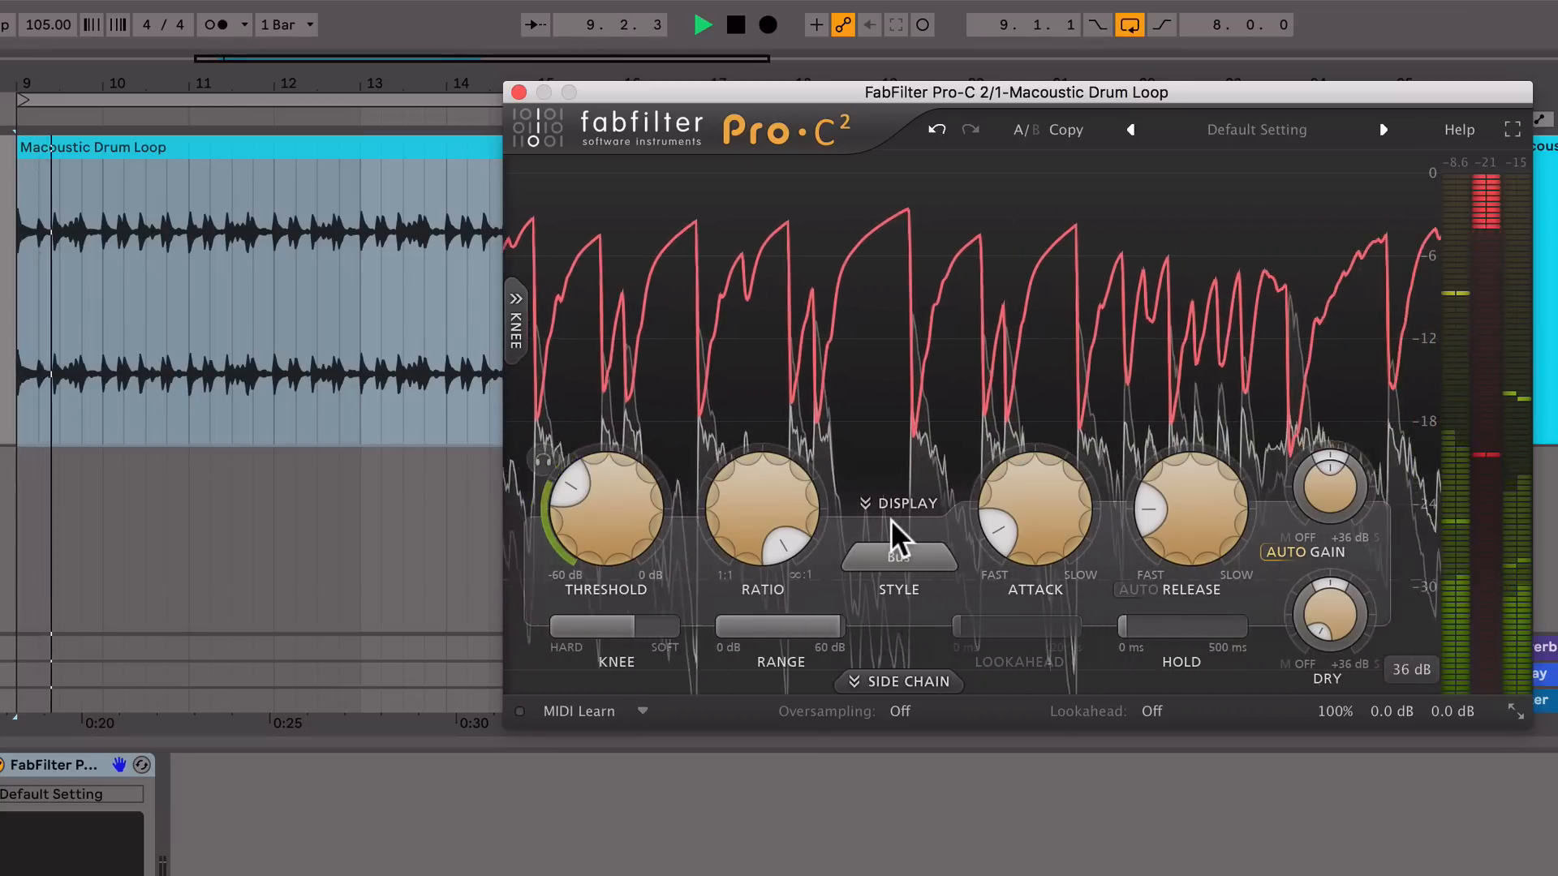
{"action": "key", "text": "space"}
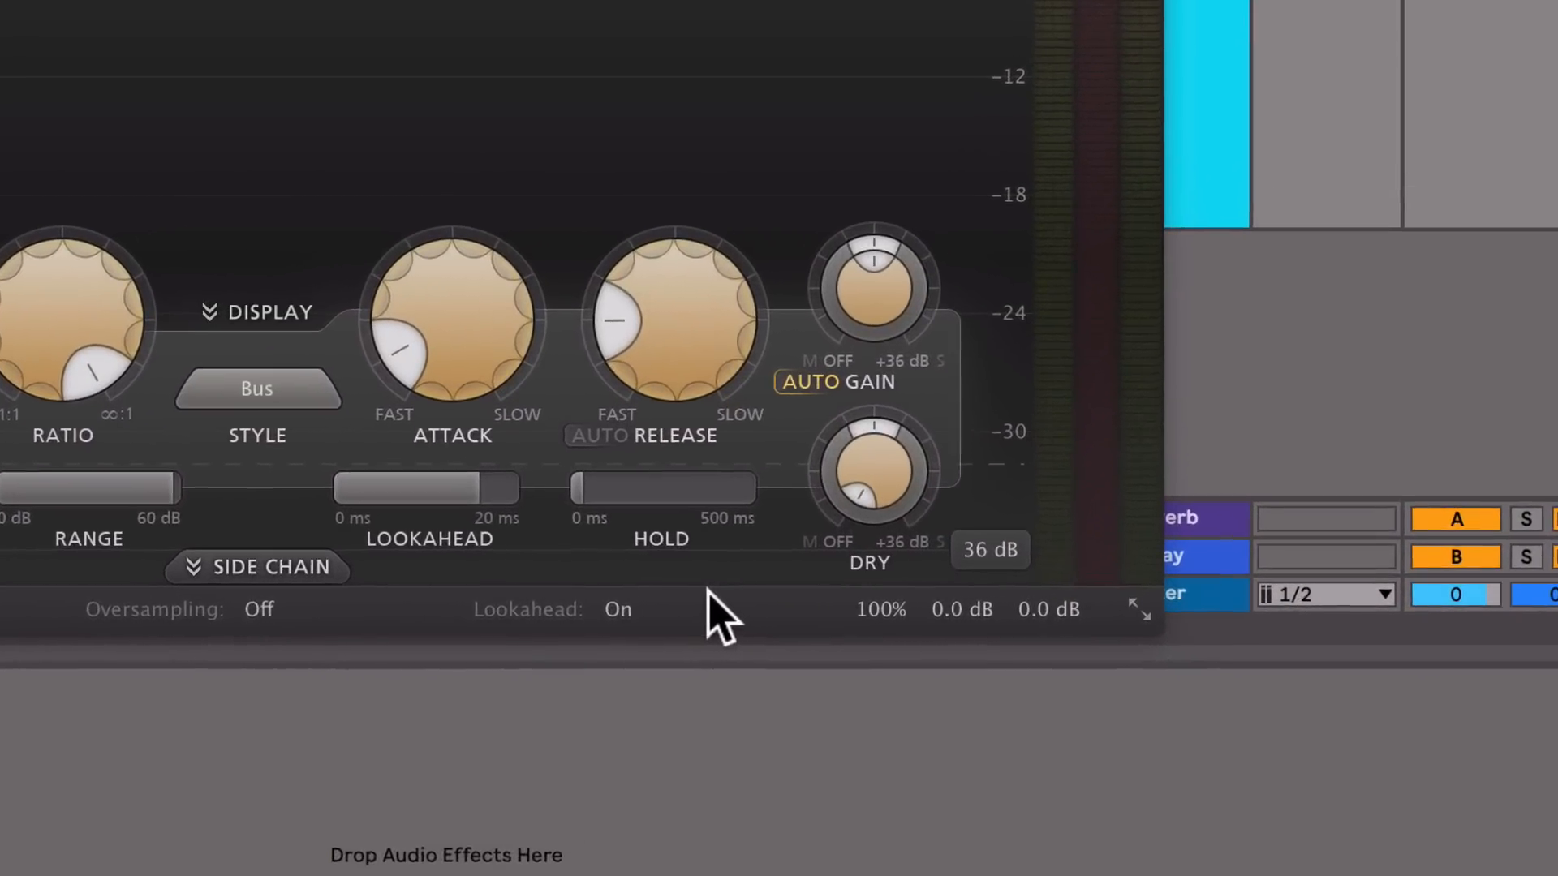
Reduce Pro-C 2's output Mix to 62% during playback and toggle bypass on and off to compare.
{"action": "mouse_move", "coordinate": [970, 600]}
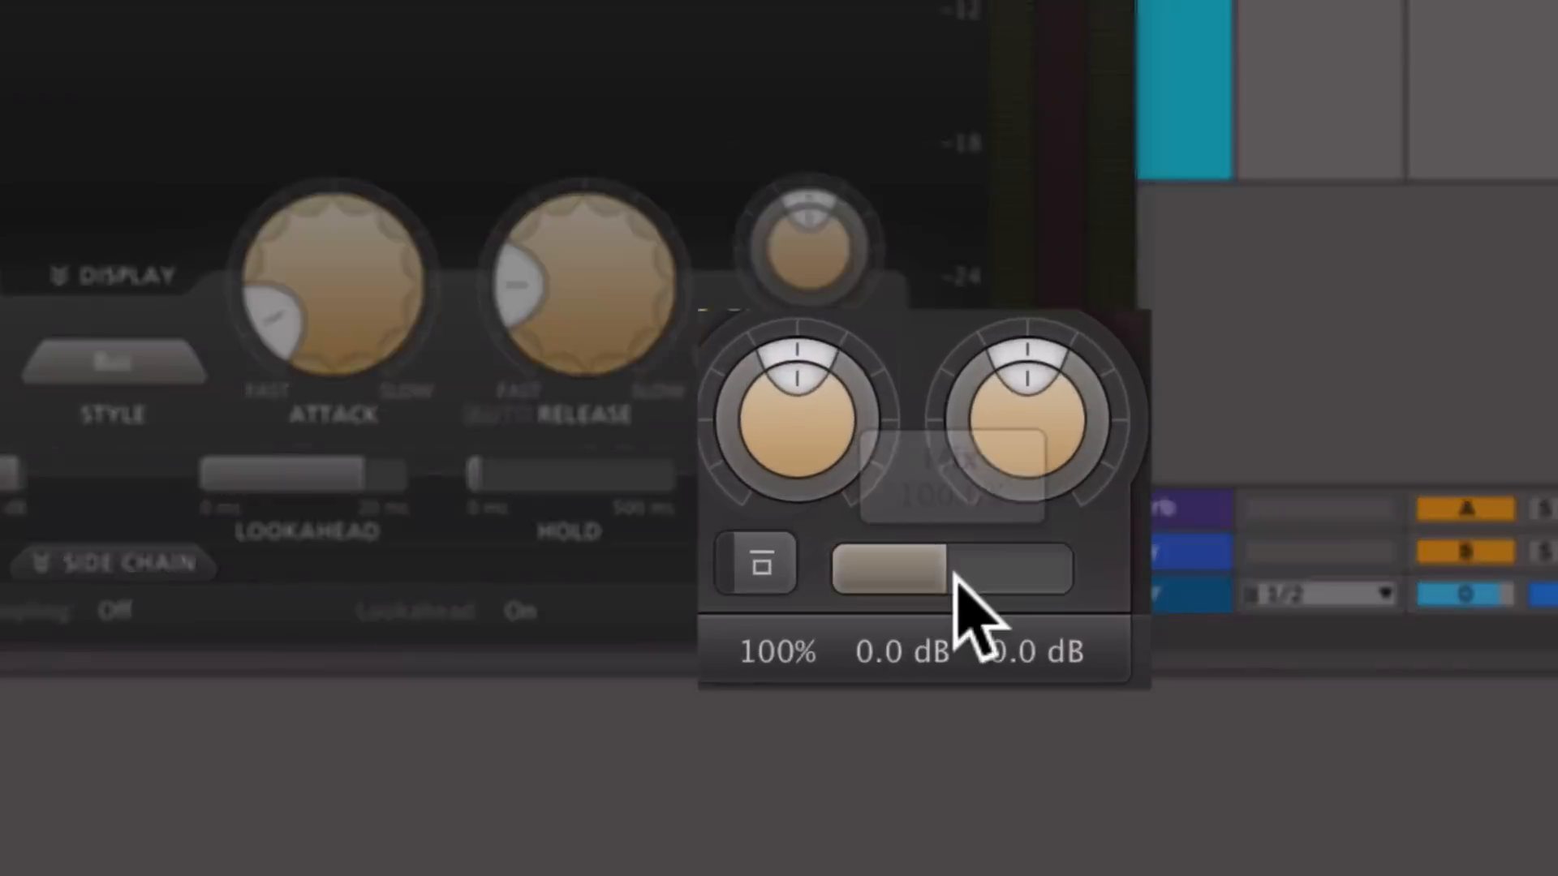
{"action": "mouse_move", "coordinate": [940, 557]}
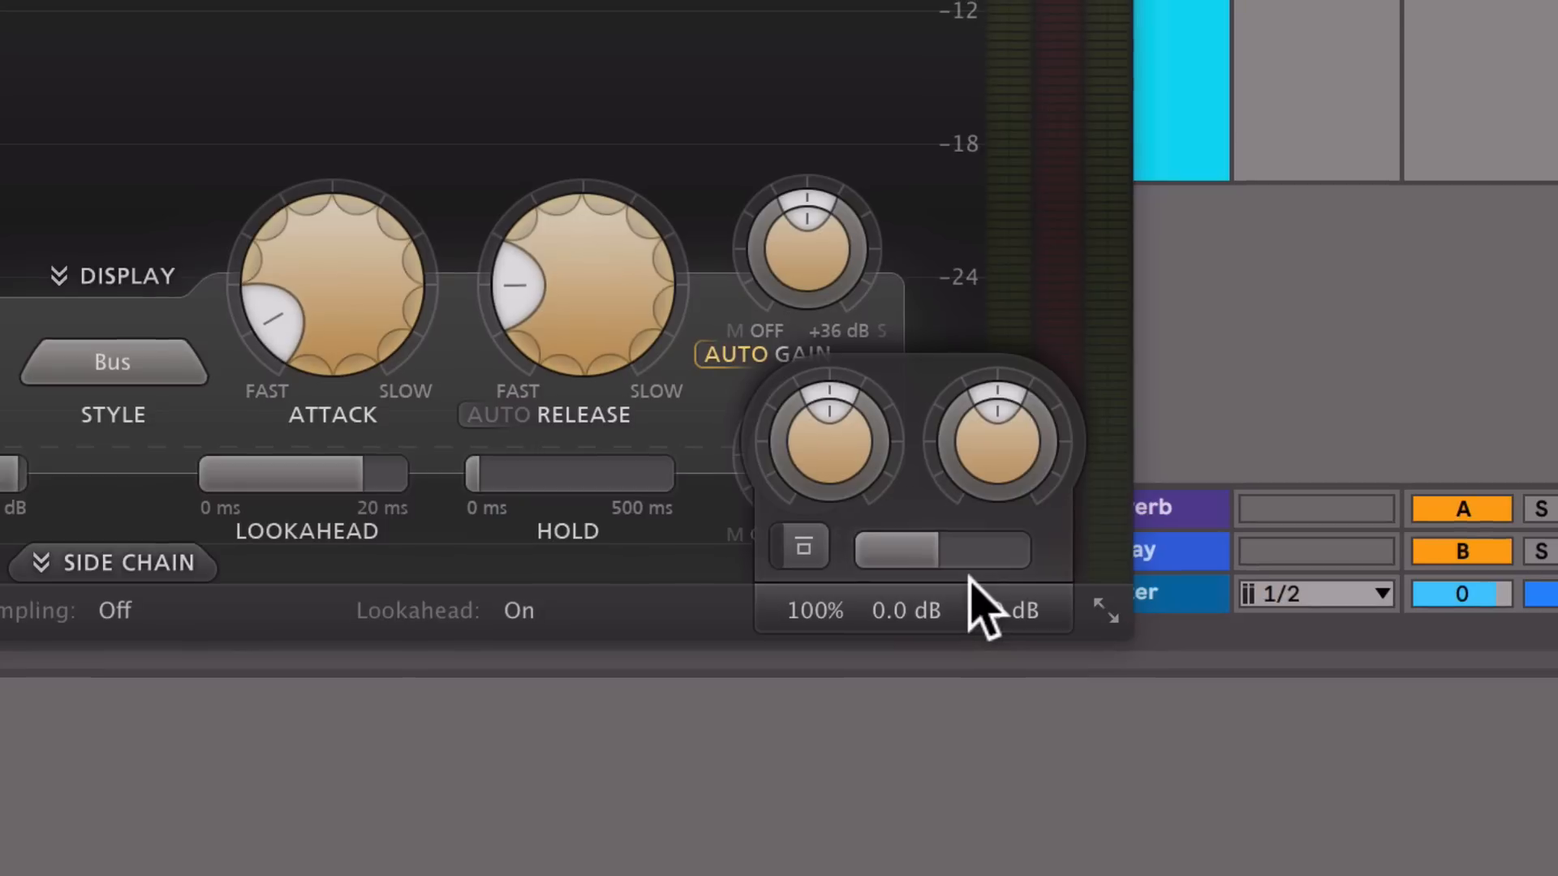
{"action": "mouse_move", "coordinate": [933, 555]}
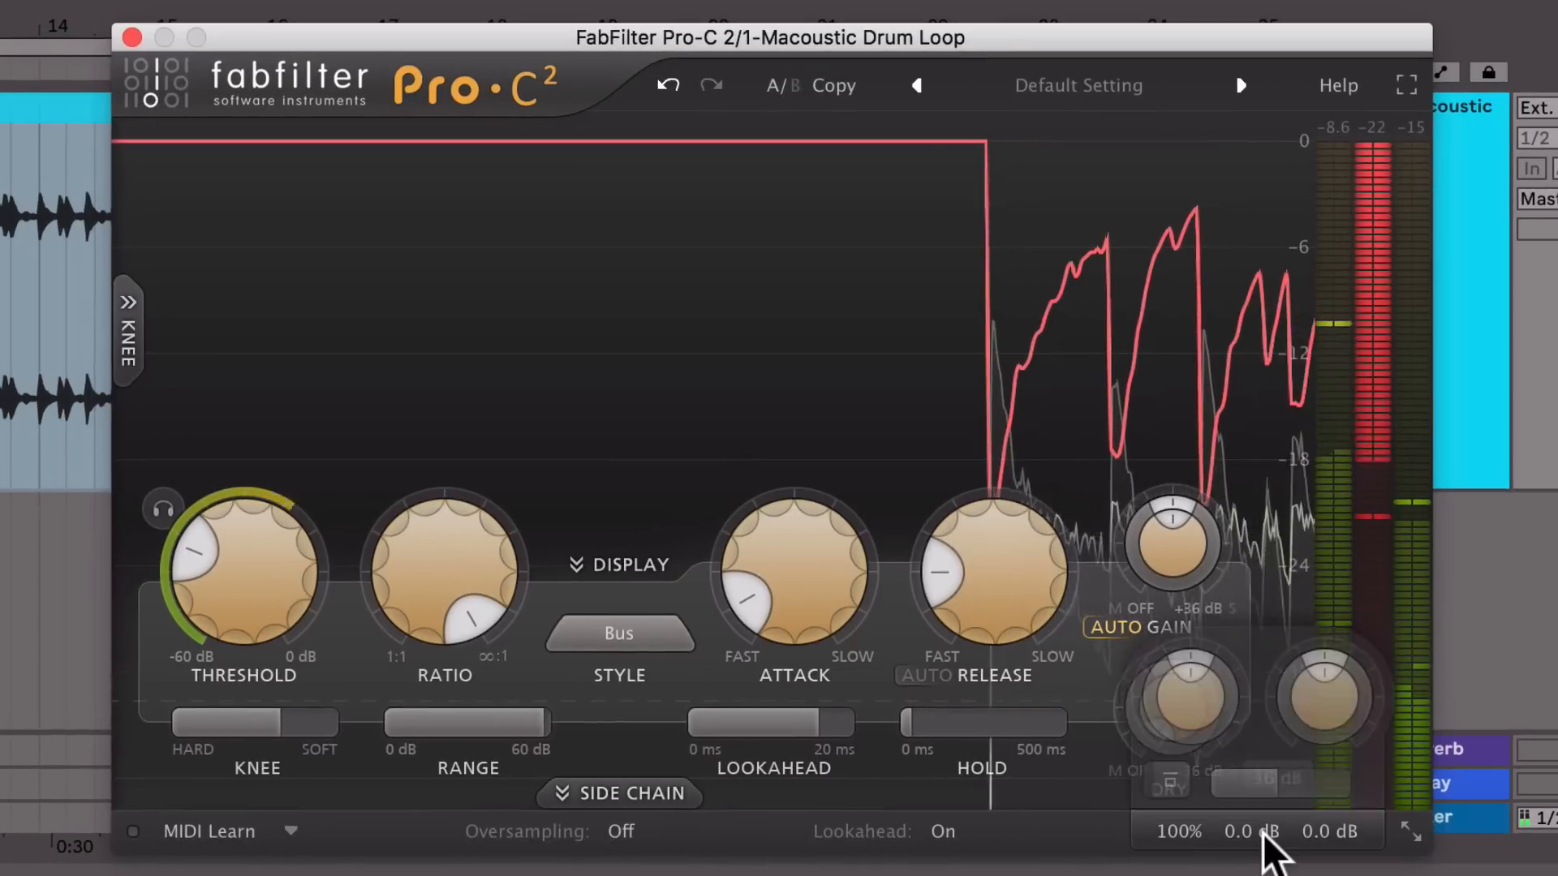
{"action": "mouse_move", "coordinate": [1272, 792]}
{"action": "left_mouse_down"}
{"action": "mouse_move", "coordinate": [1240, 795]}
{"action": "mouse_move", "coordinate": [1267, 776]}
{"action": "mouse_move", "coordinate": [1231, 783]}
{"action": "mouse_move", "coordinate": [1244, 791]}
{"action": "left_mouse_up"}
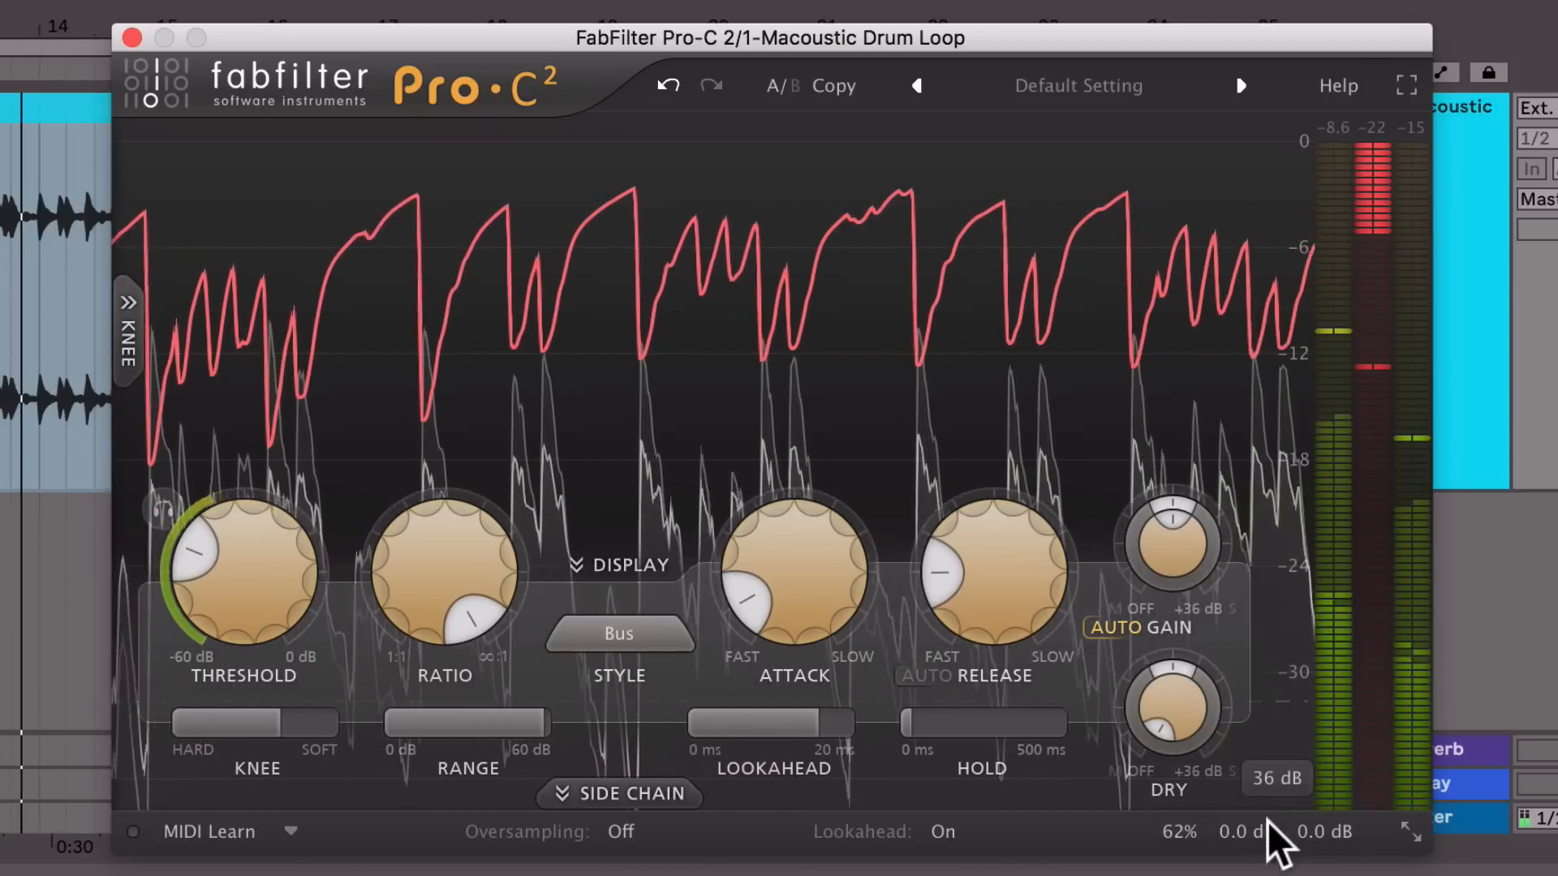
{"action": "left_click", "coordinate": [1173, 794]}
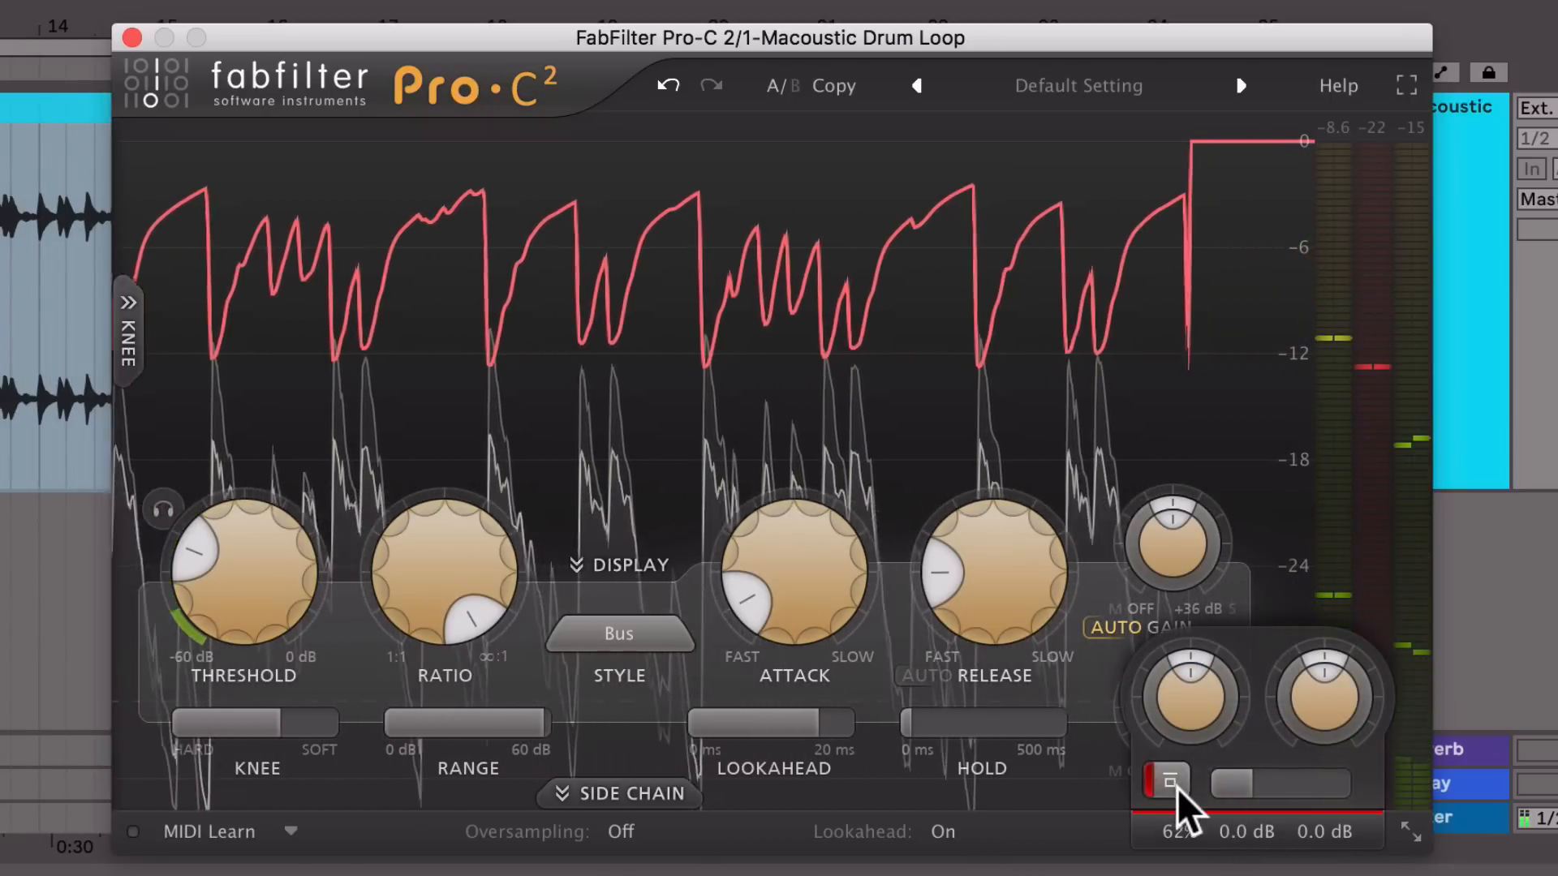
{"action": "left_click", "coordinate": [1174, 781]}
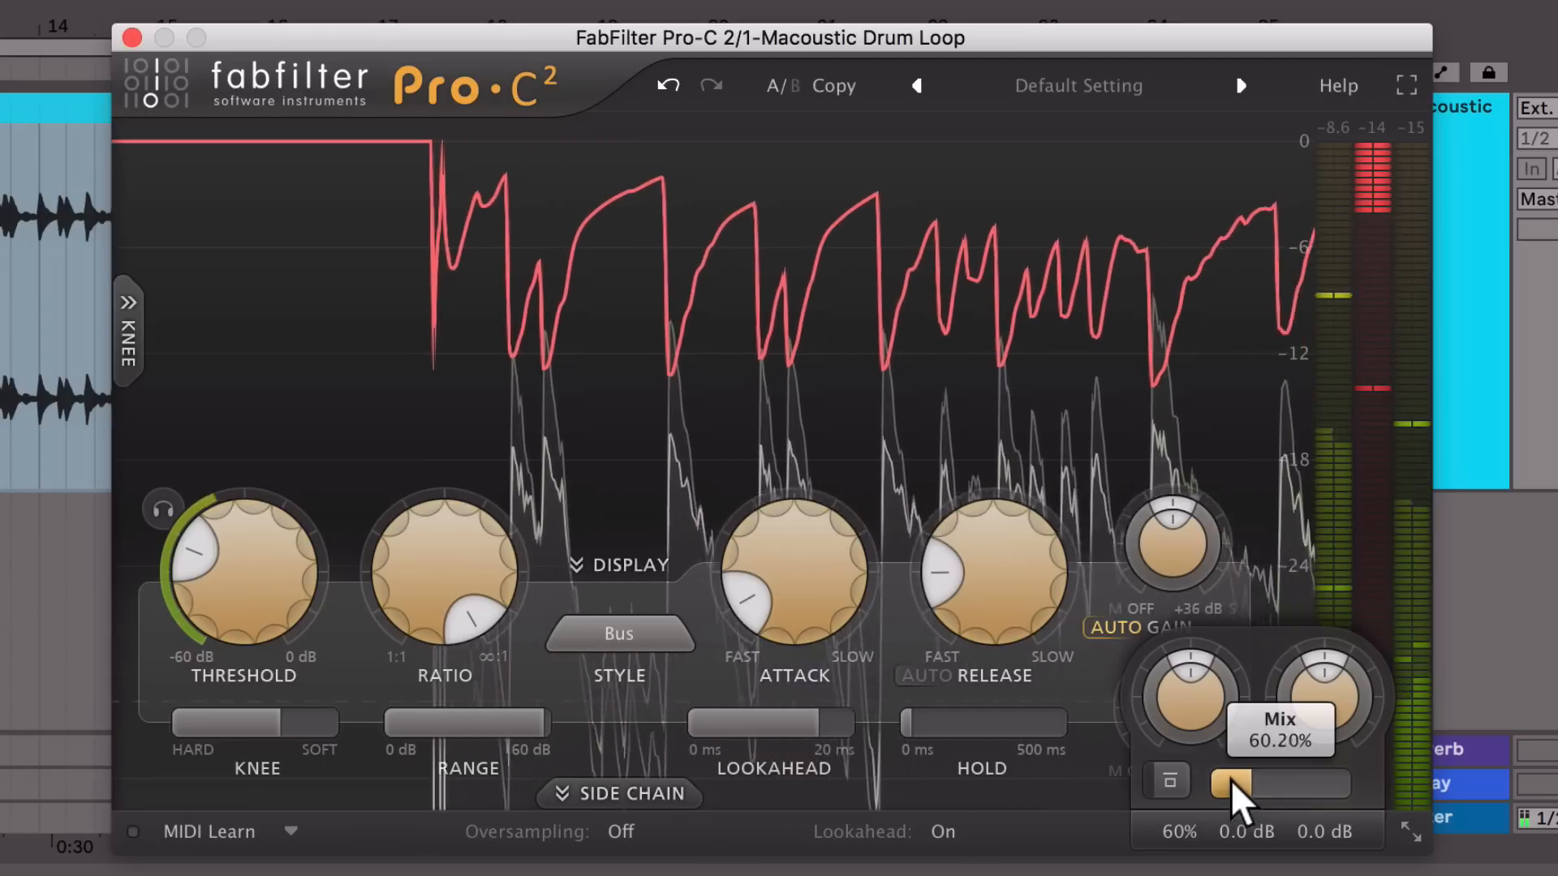
Lower the Mix to 58%, and bypass and re-enable Pro-C 2 to compare the drum levels.
{"action": "left_click_drag", "start_coordinate": [1233, 783], "coordinate": [1214, 782]}
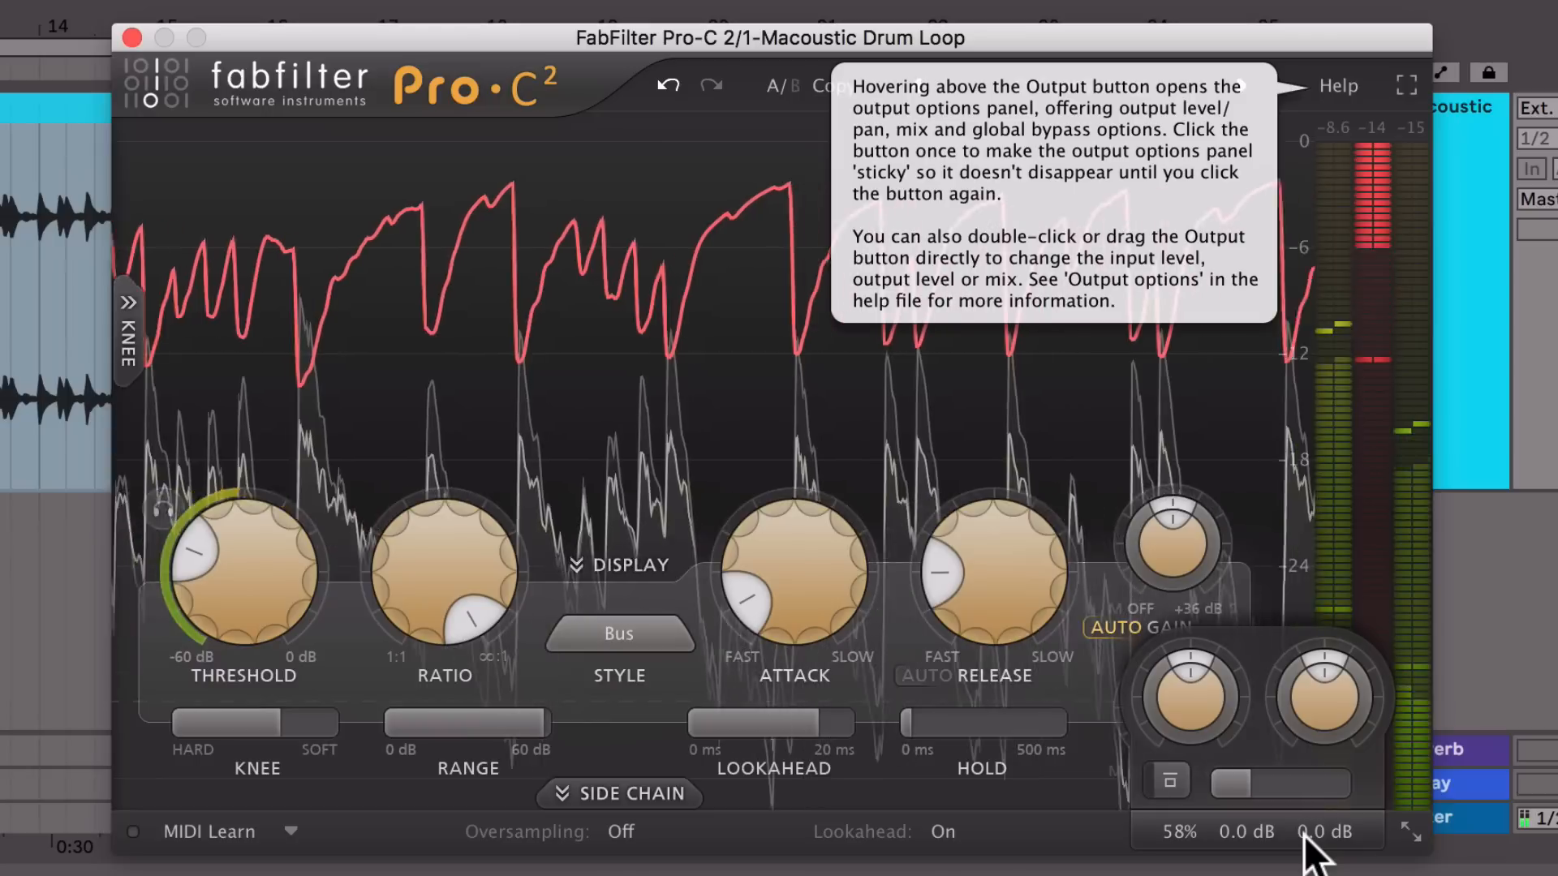
{"action": "left_click", "coordinate": [1169, 782]}
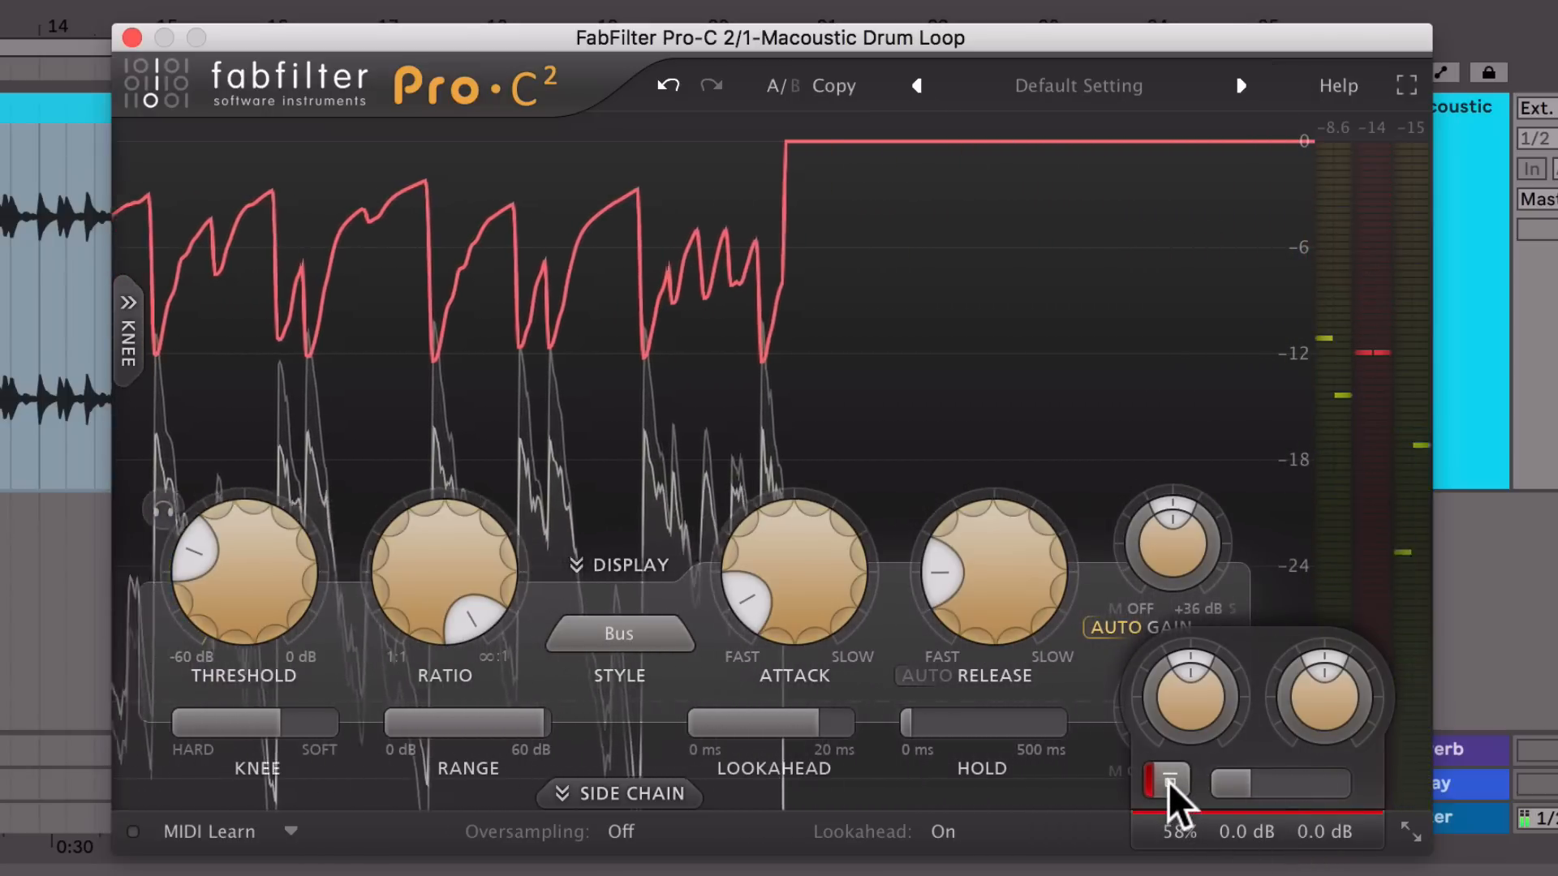
{"action": "left_click", "coordinate": [1169, 781]}
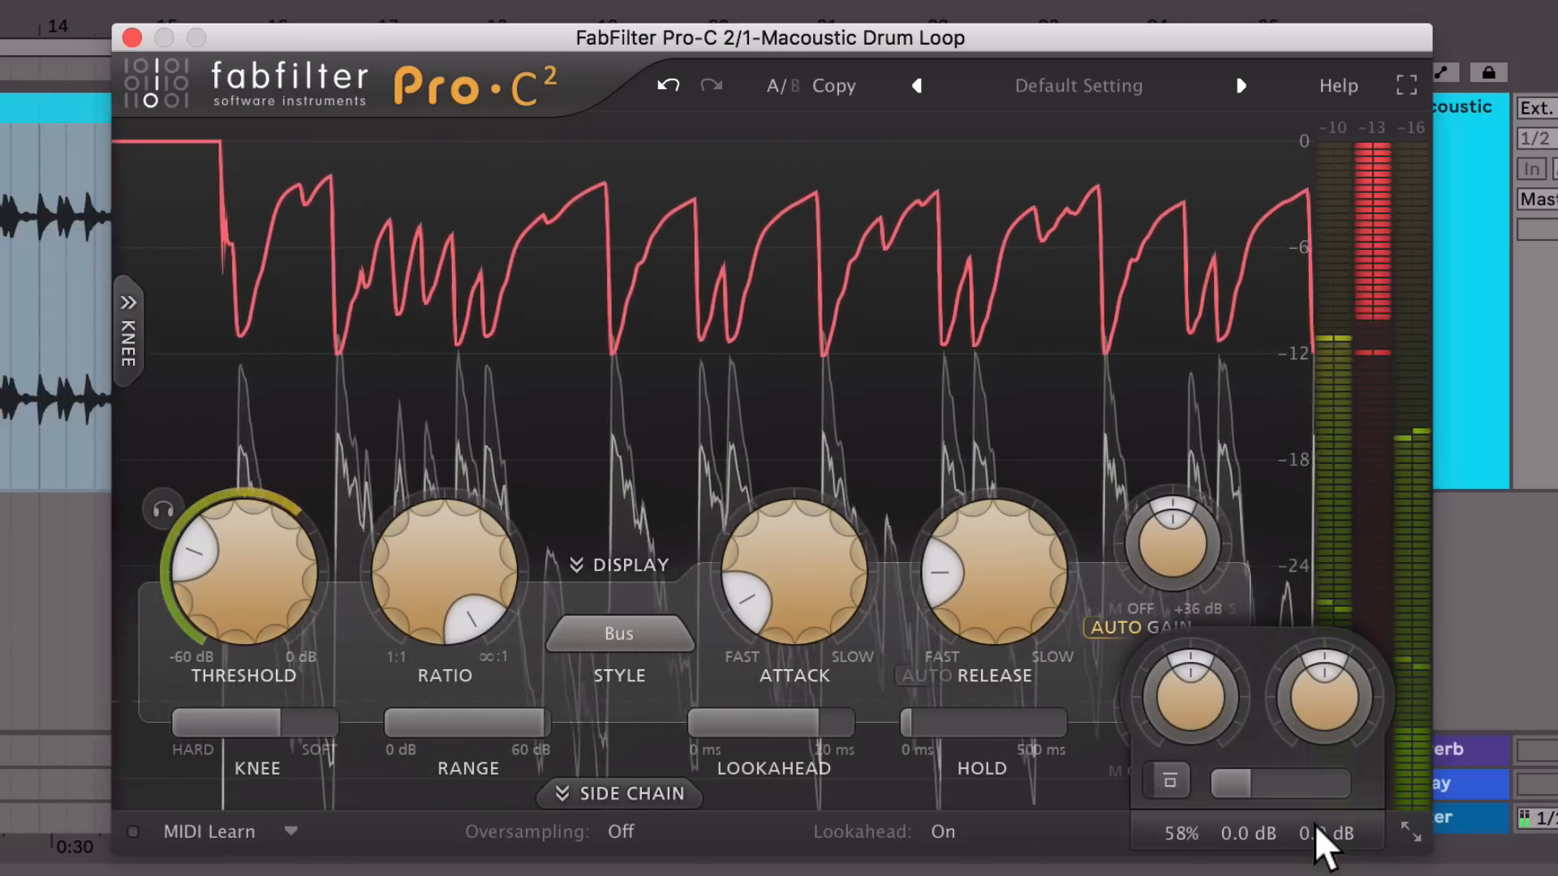
Raise Pro-C 2's Output Level to +5.9 dB.
{"action": "scroll", "coordinate": [1327, 705], "scroll_direction": "up", "scroll_amount": 3}
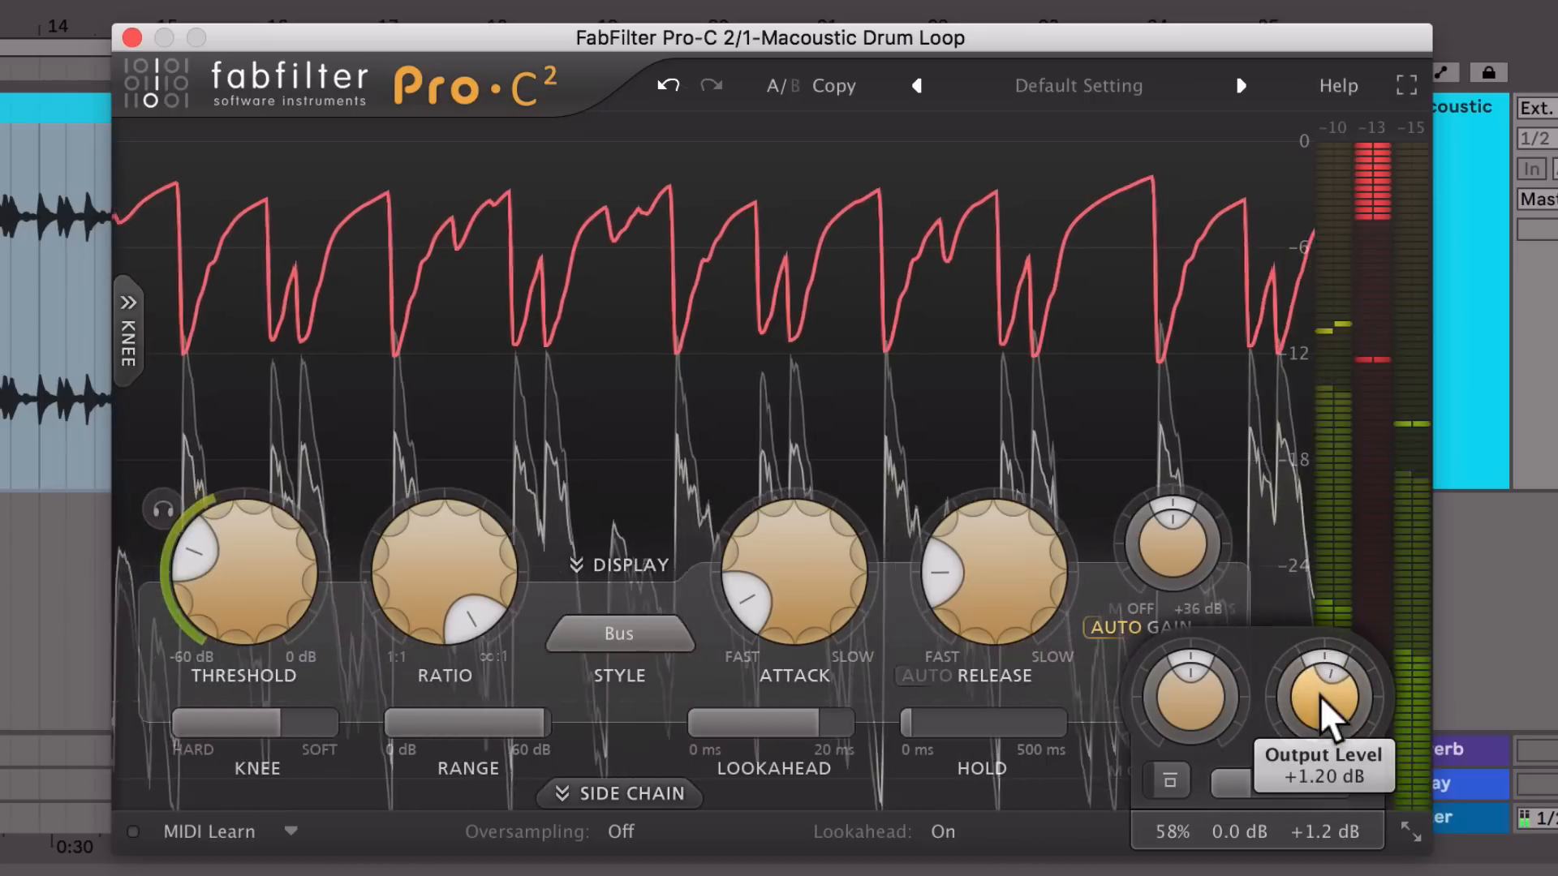
{"action": "scroll", "coordinate": [1323, 701], "scroll_direction": "up", "scroll_amount": 2}
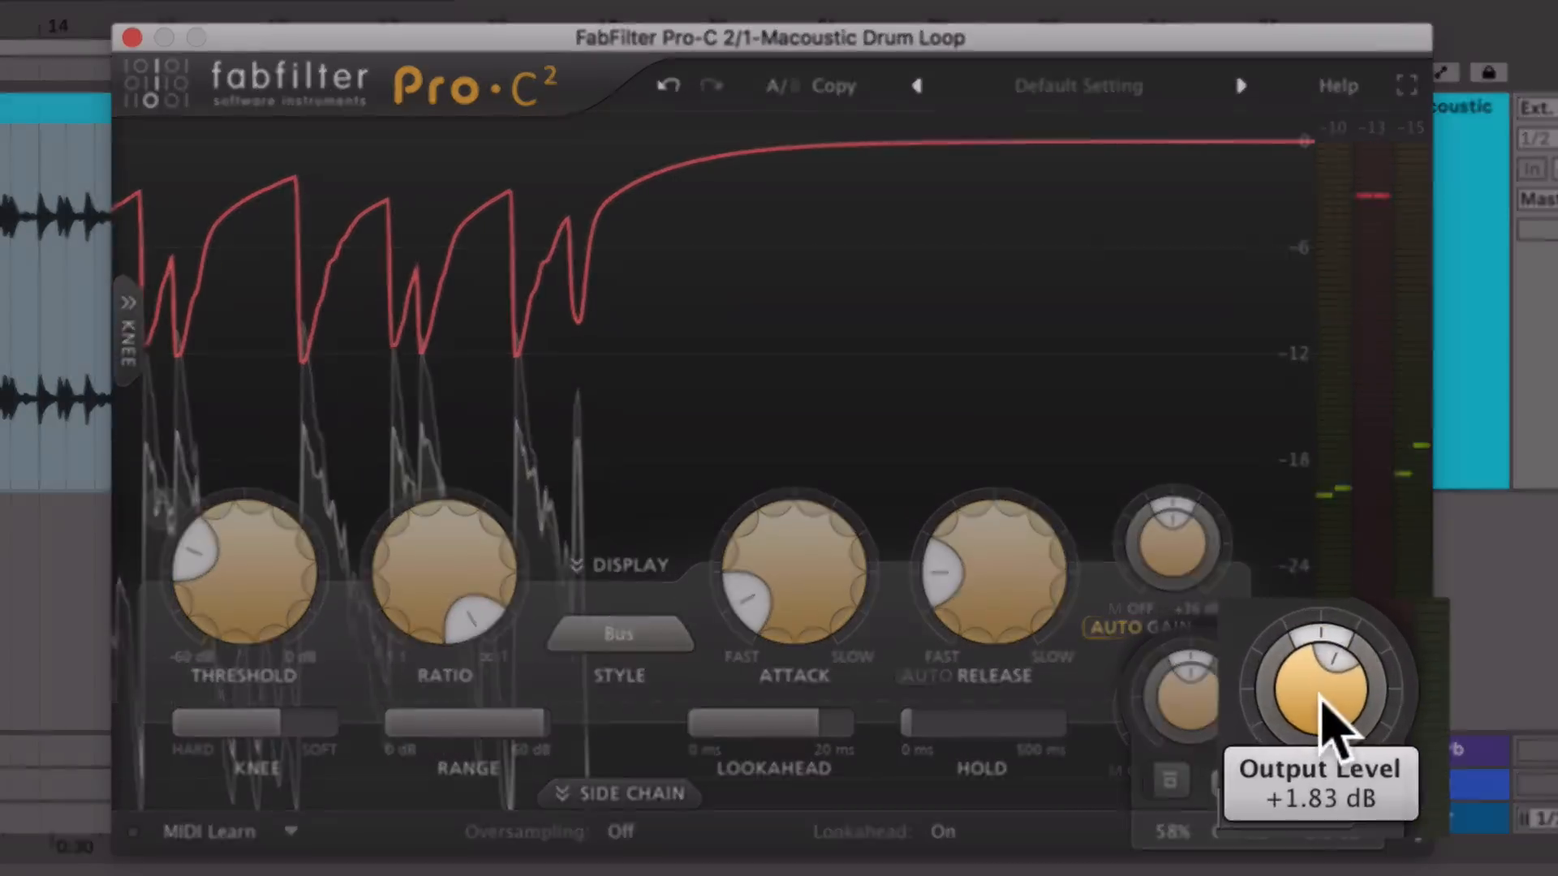
{"action": "scroll", "coordinate": [1322, 701], "scroll_direction": "up", "scroll_amount": 4}
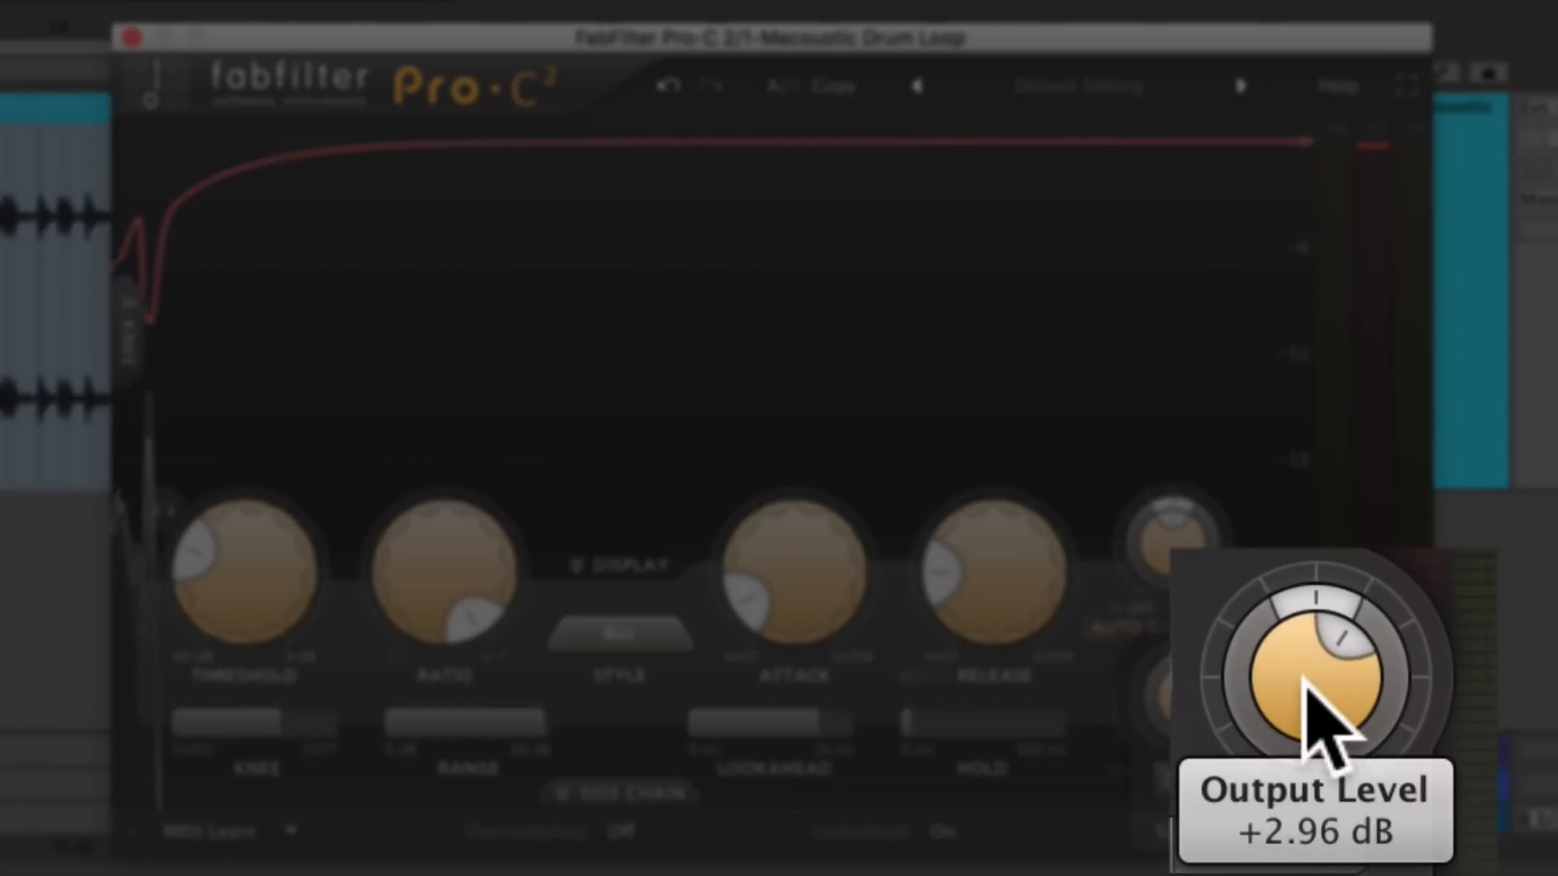
{"action": "scroll", "coordinate": [1304, 682], "scroll_direction": "up", "scroll_amount": 5}
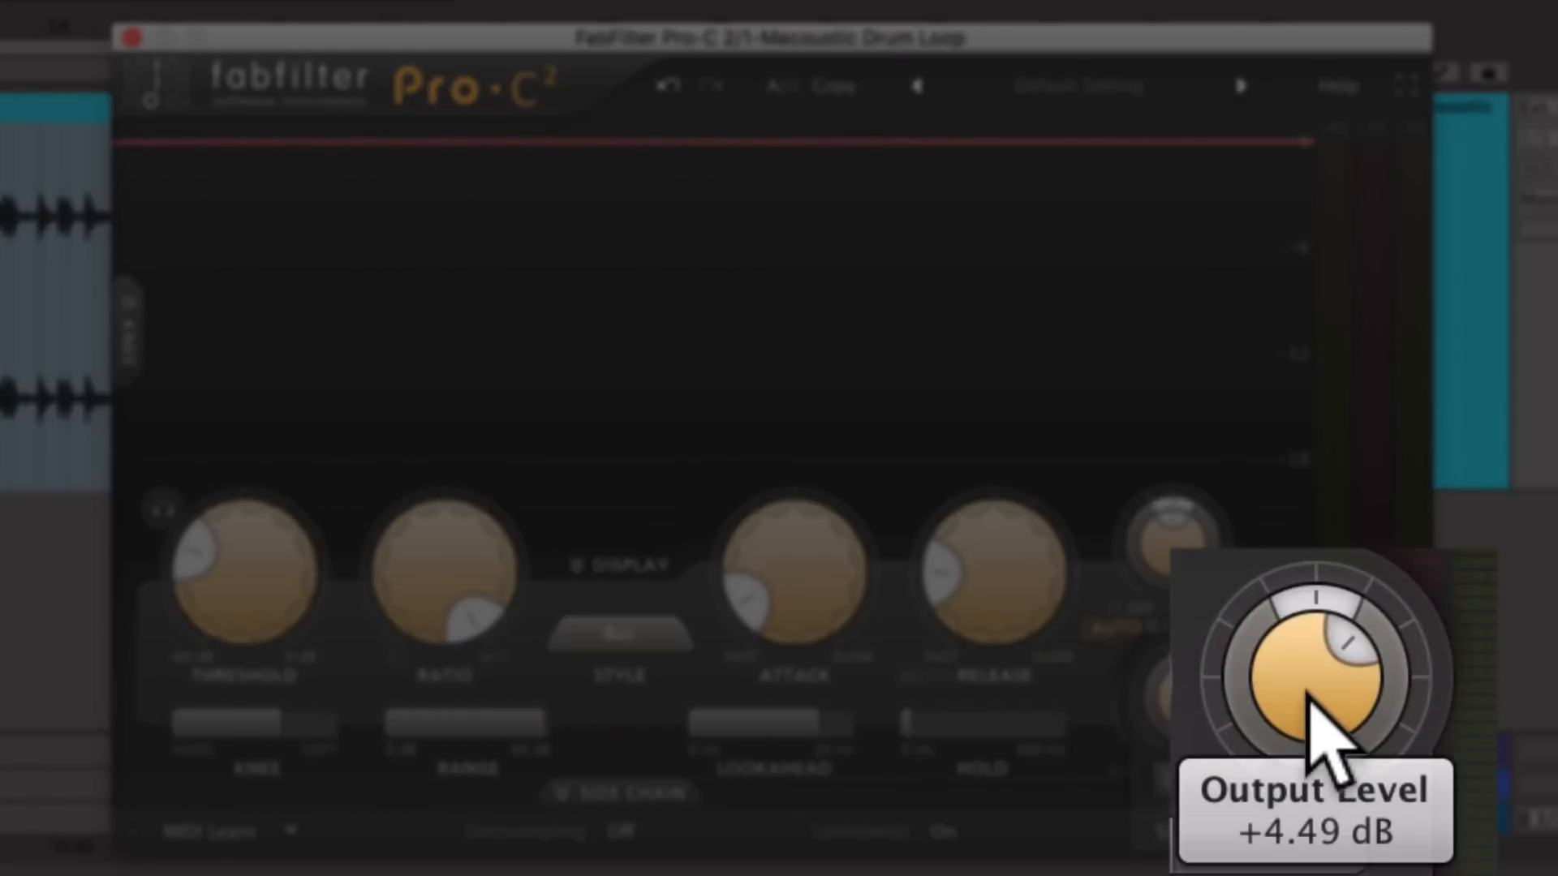
{"action": "left_click_drag", "start_coordinate": [1308, 696], "coordinate": [1316, 656]}
{"action": "scroll", "coordinate": [1307, 690], "scroll_direction": "down", "scroll_amount": 5}
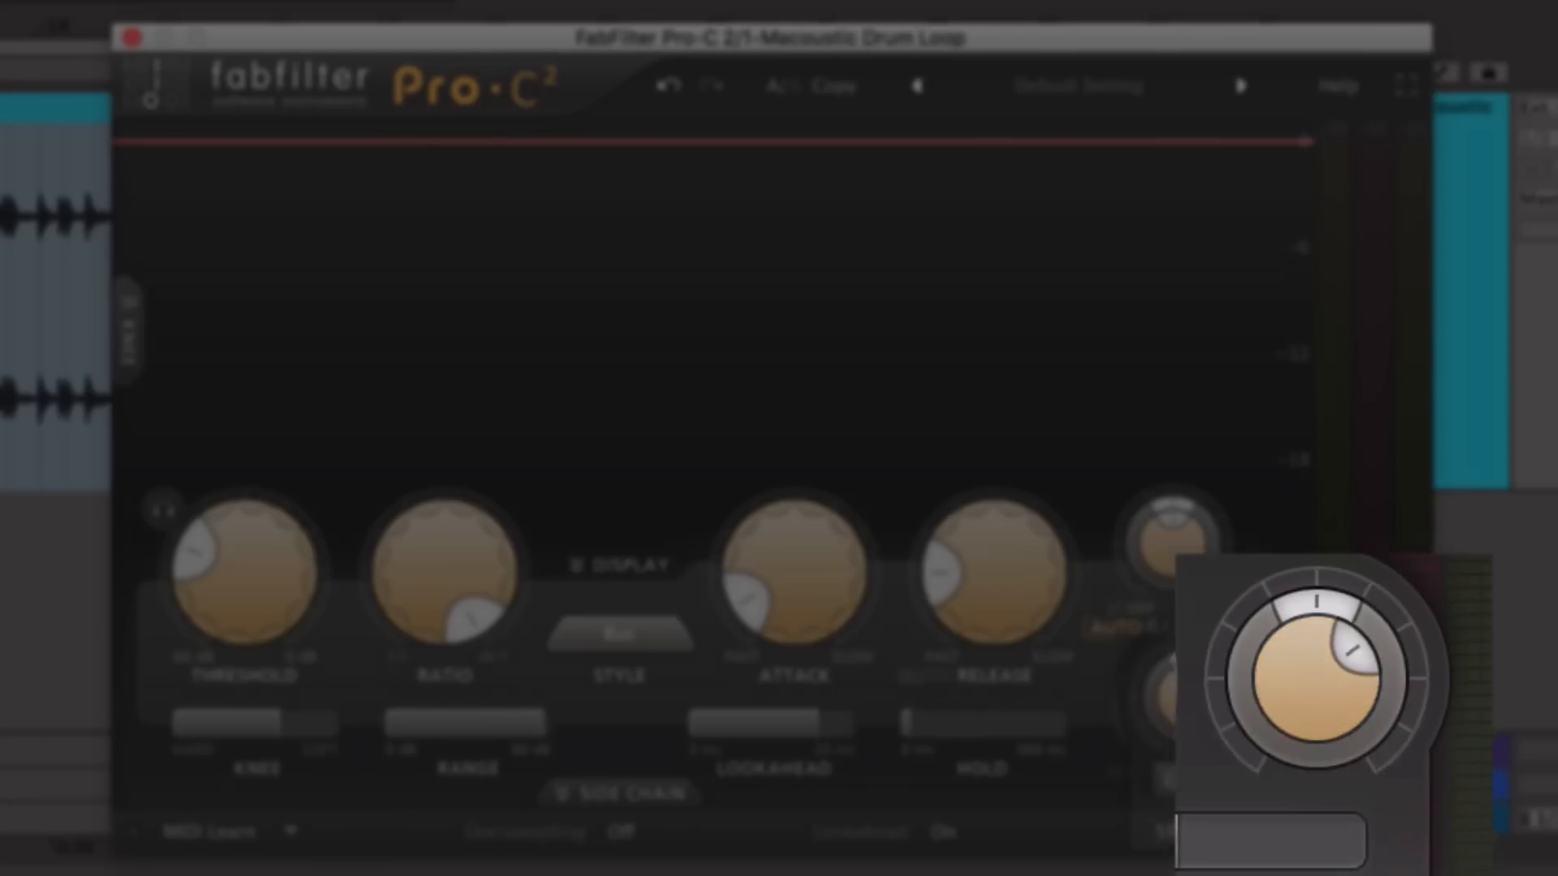
Raise the Mix to 68% while the drum loop plays, and stop playback.
{"action": "key", "text": "space"}
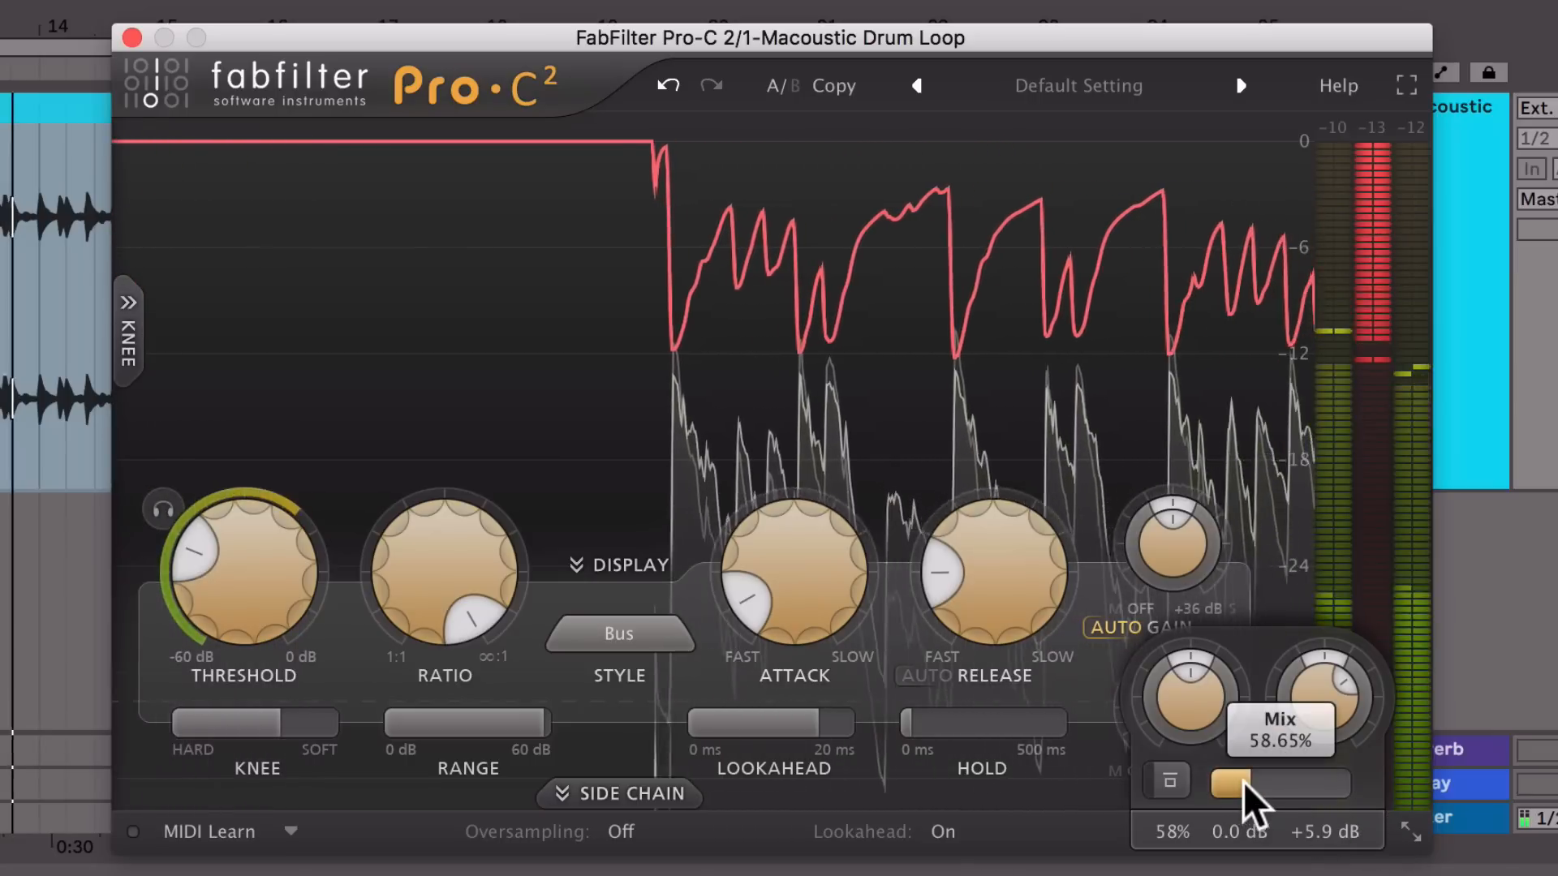
{"action": "left_click_drag", "start_coordinate": [1251, 793], "coordinate": [1293, 800]}
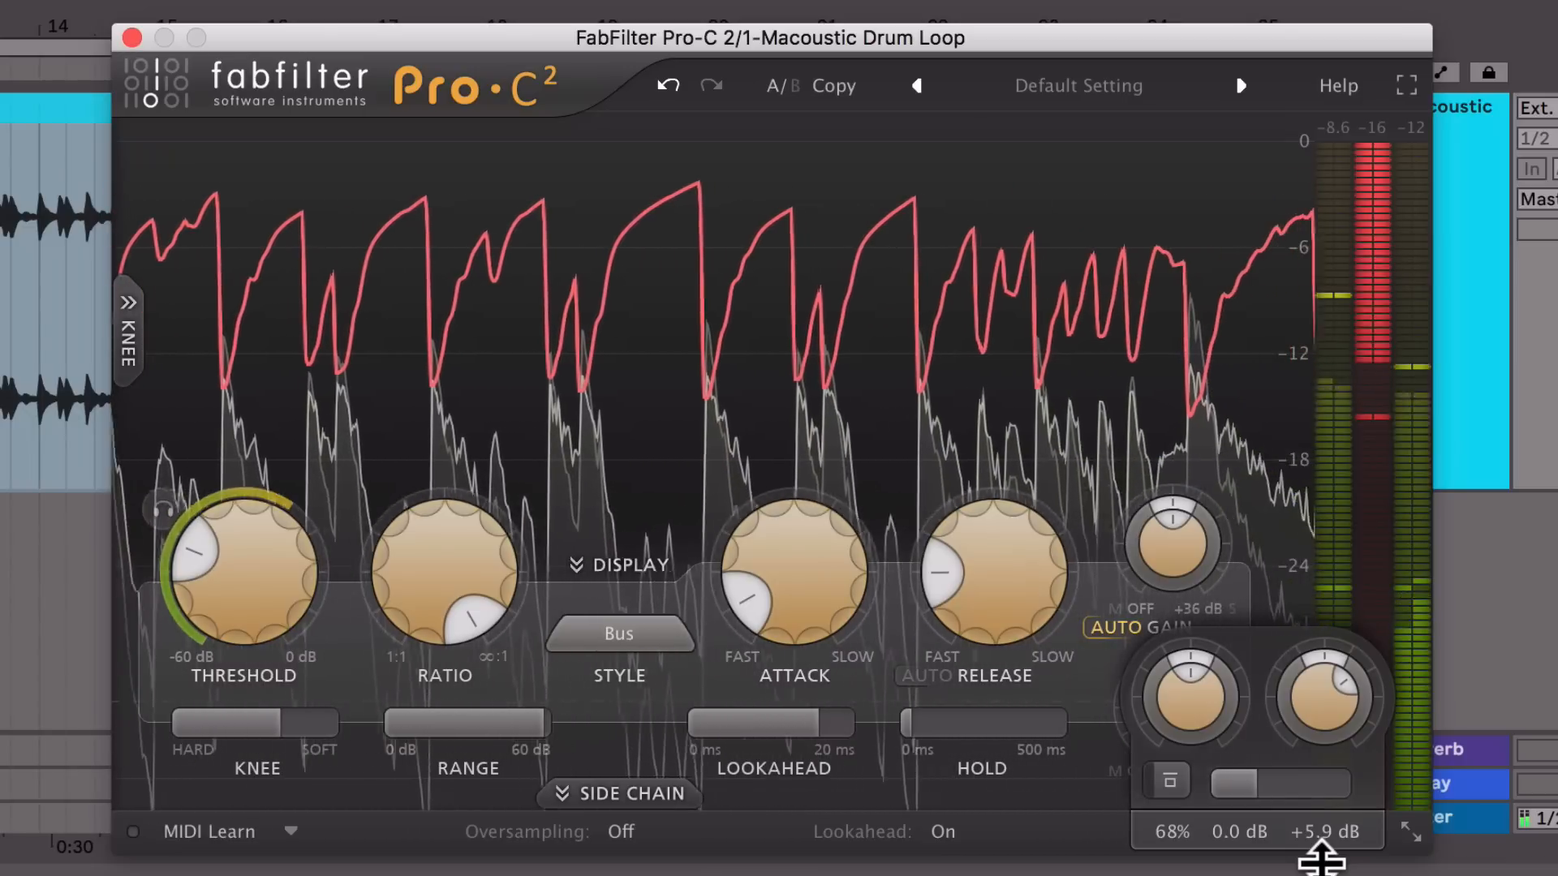
{"action": "key", "text": "space"}
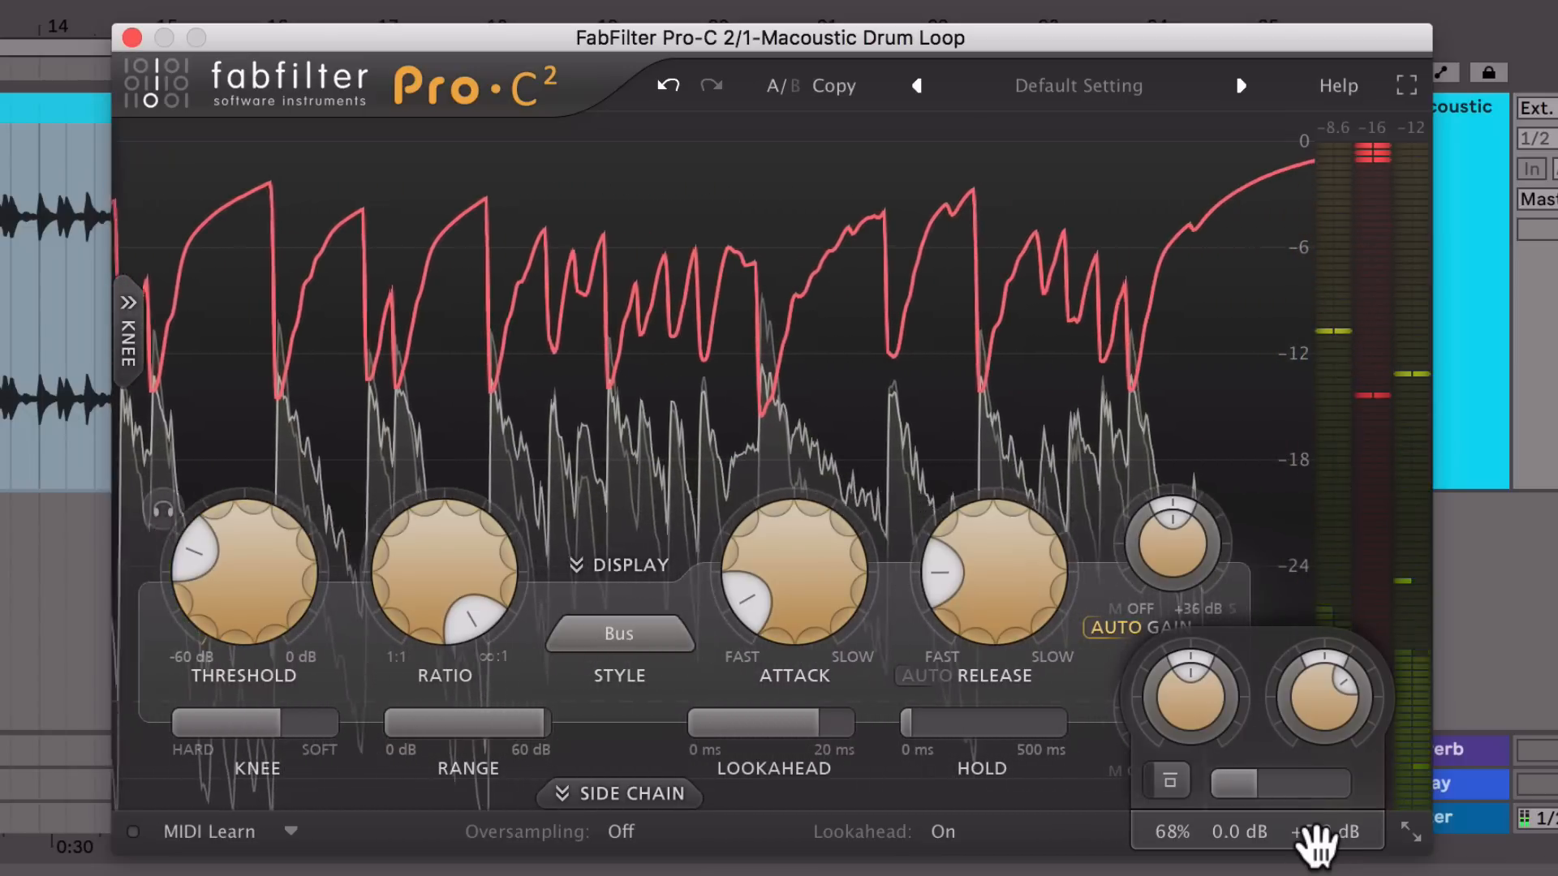
{"action": "mouse_move", "coordinate": [1314, 844]}
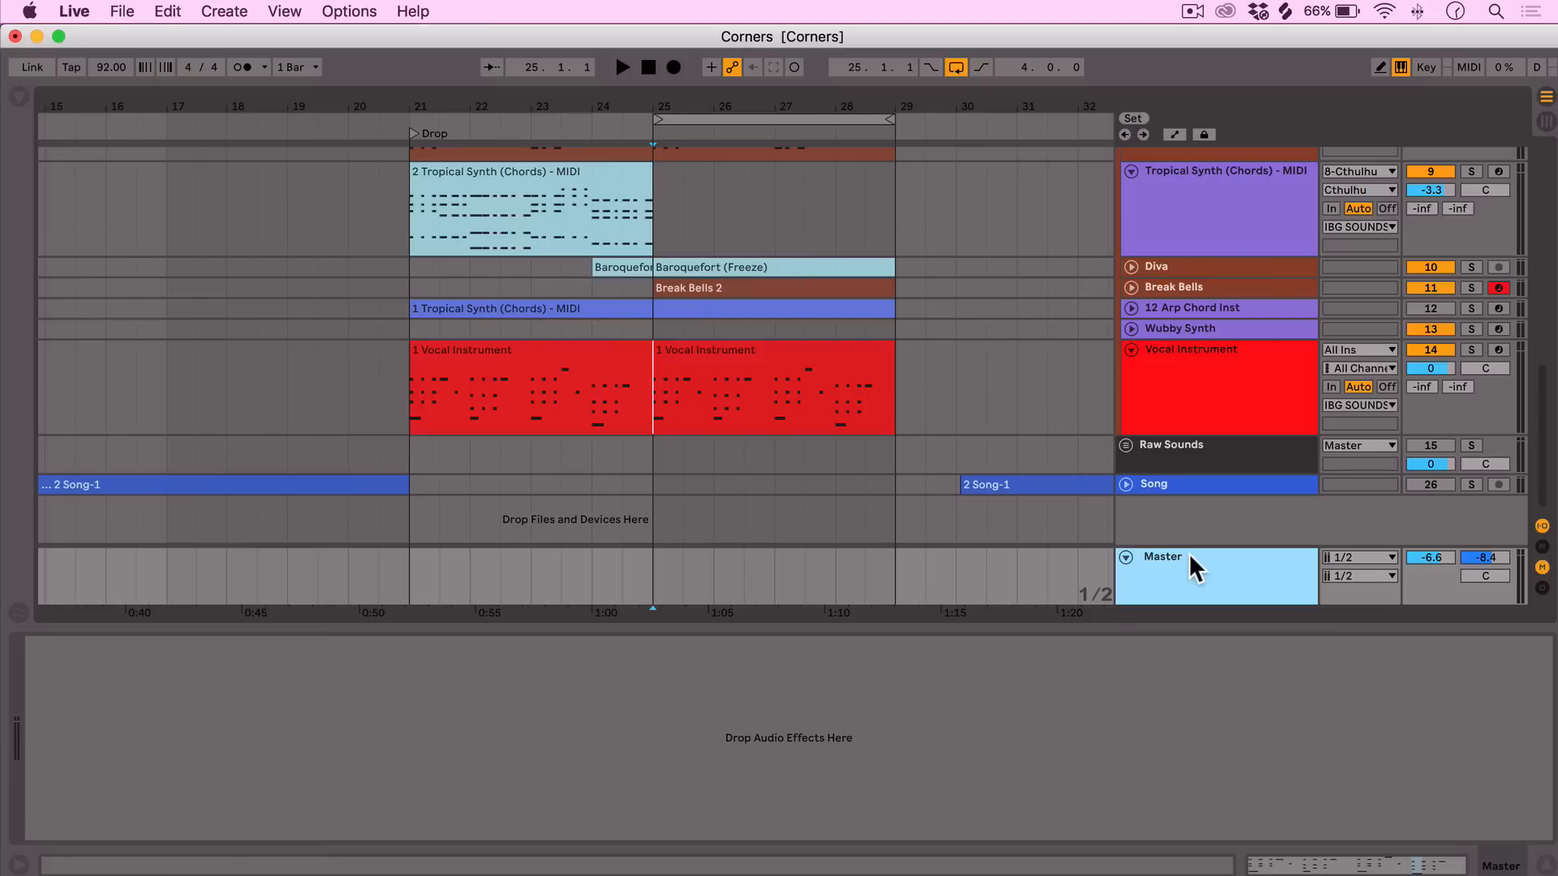
Load FabFilter Pro-C 2 onto the Master track of the Corners project and move its window clear of the arrangement.
{"action": "left_click", "coordinate": [24, 96]}
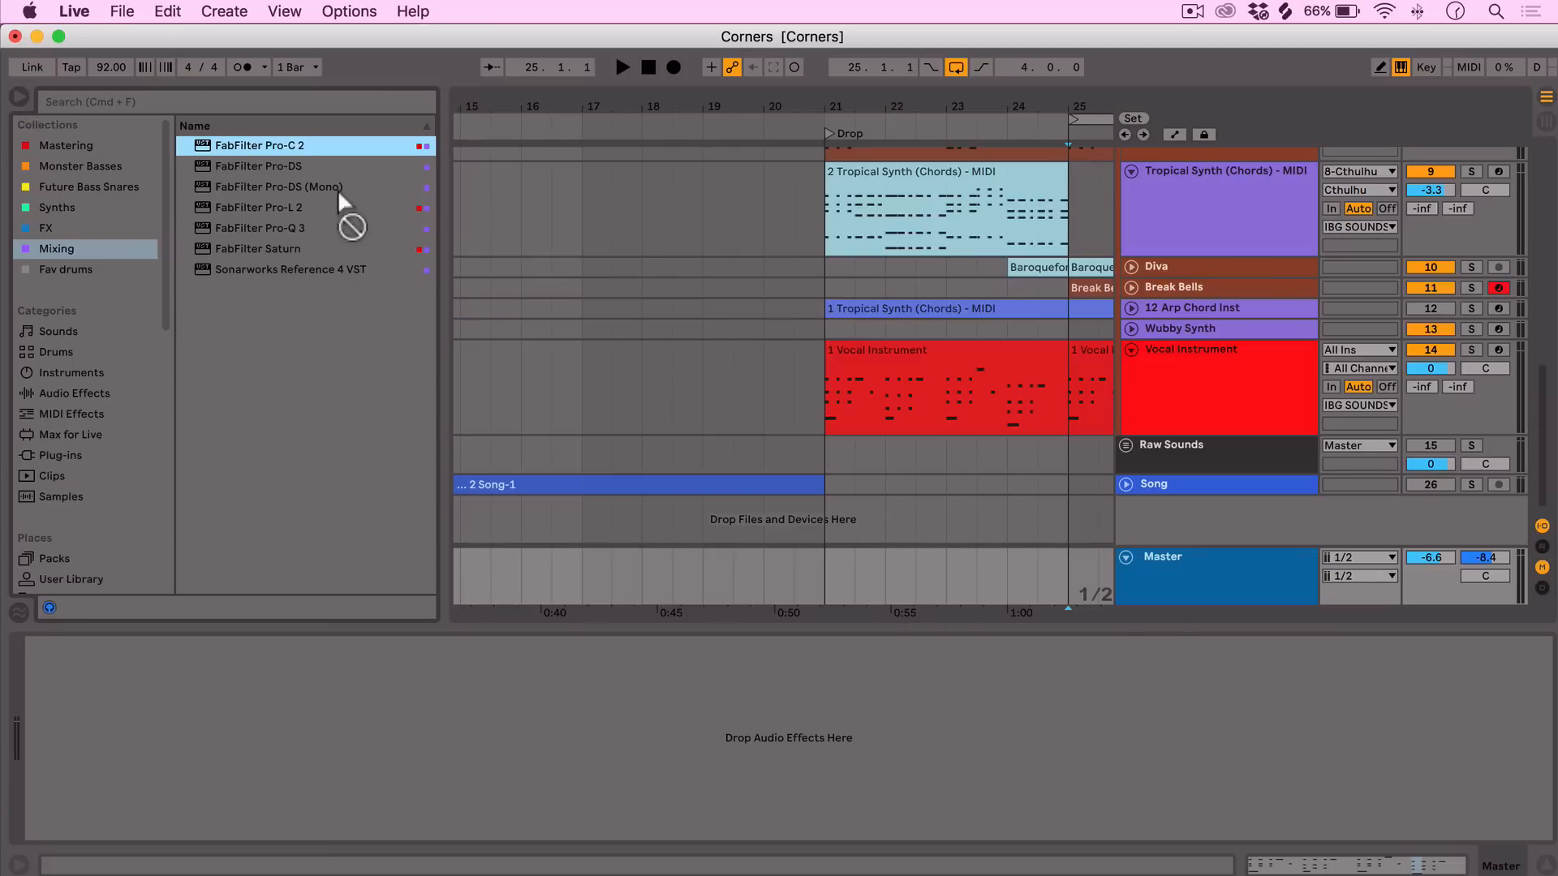
{"action": "left_click_drag", "start_coordinate": [929, 582], "coordinate": [931, 580]}
{"action": "left_click", "coordinate": [19, 100]}
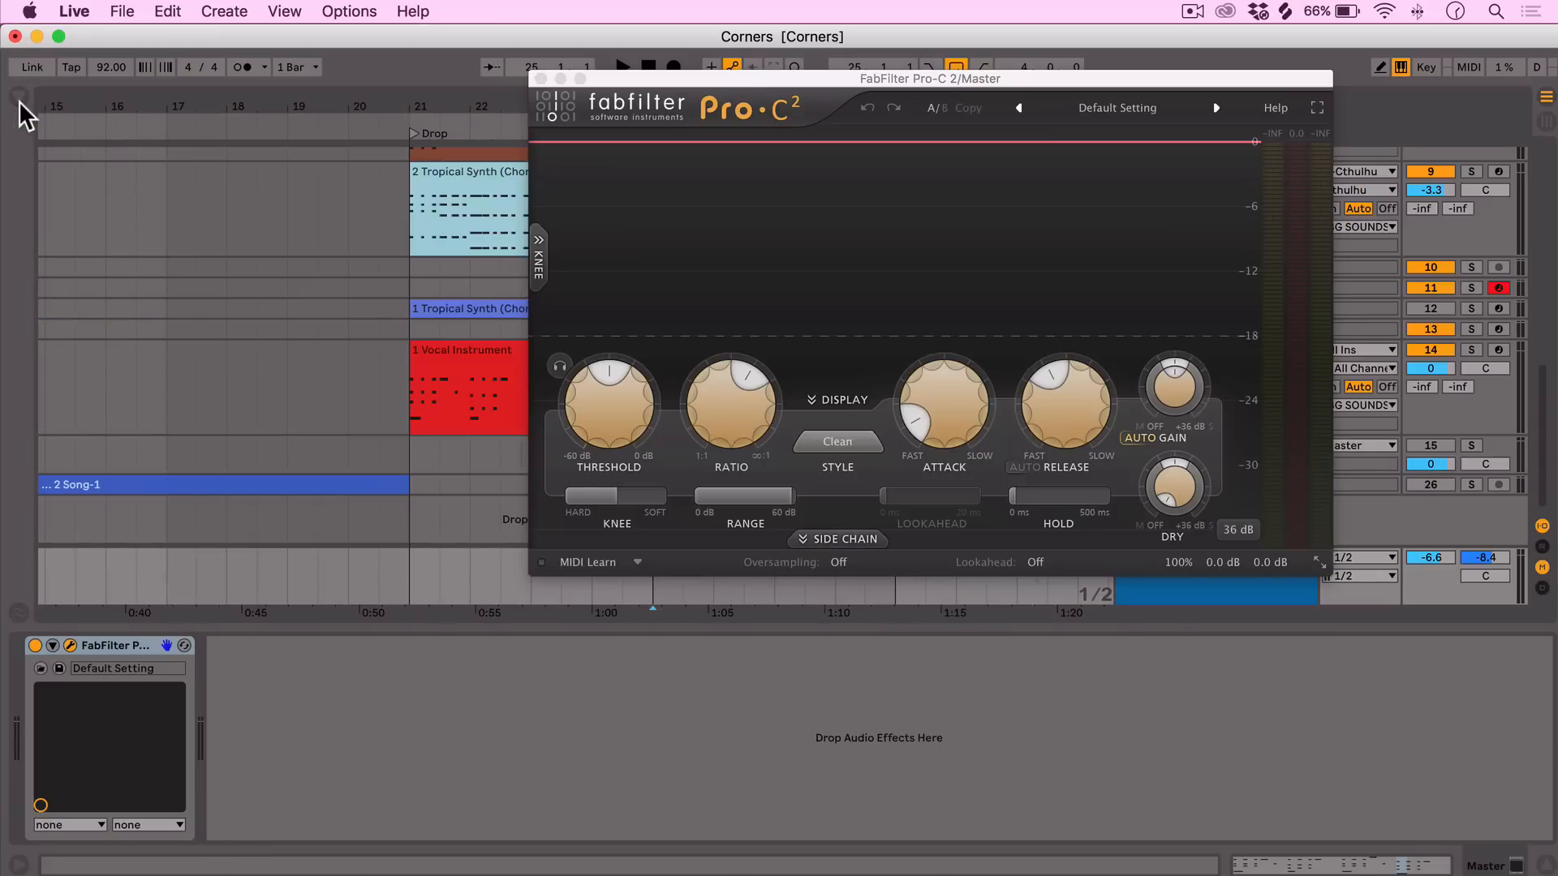
{"action": "left_click_drag", "start_coordinate": [822, 74], "coordinate": [99, 68]}
Place the insert marker at bar 25 on the Master track and deactivate Pro-C 2.
{"action": "left_click", "coordinate": [722, 121]}
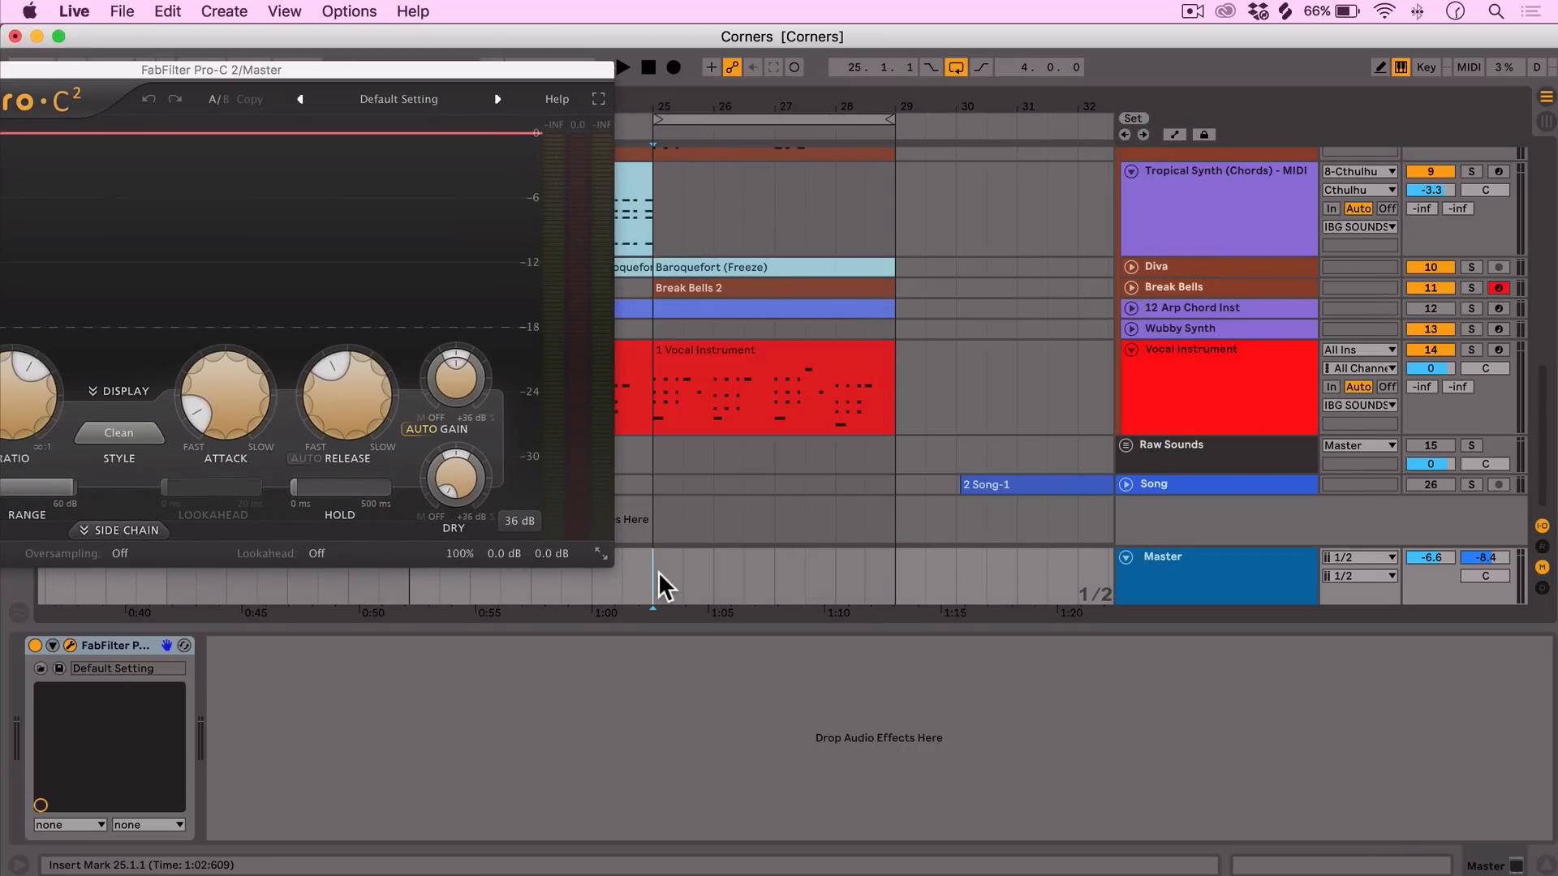
{"action": "left_click", "coordinate": [34, 645]}
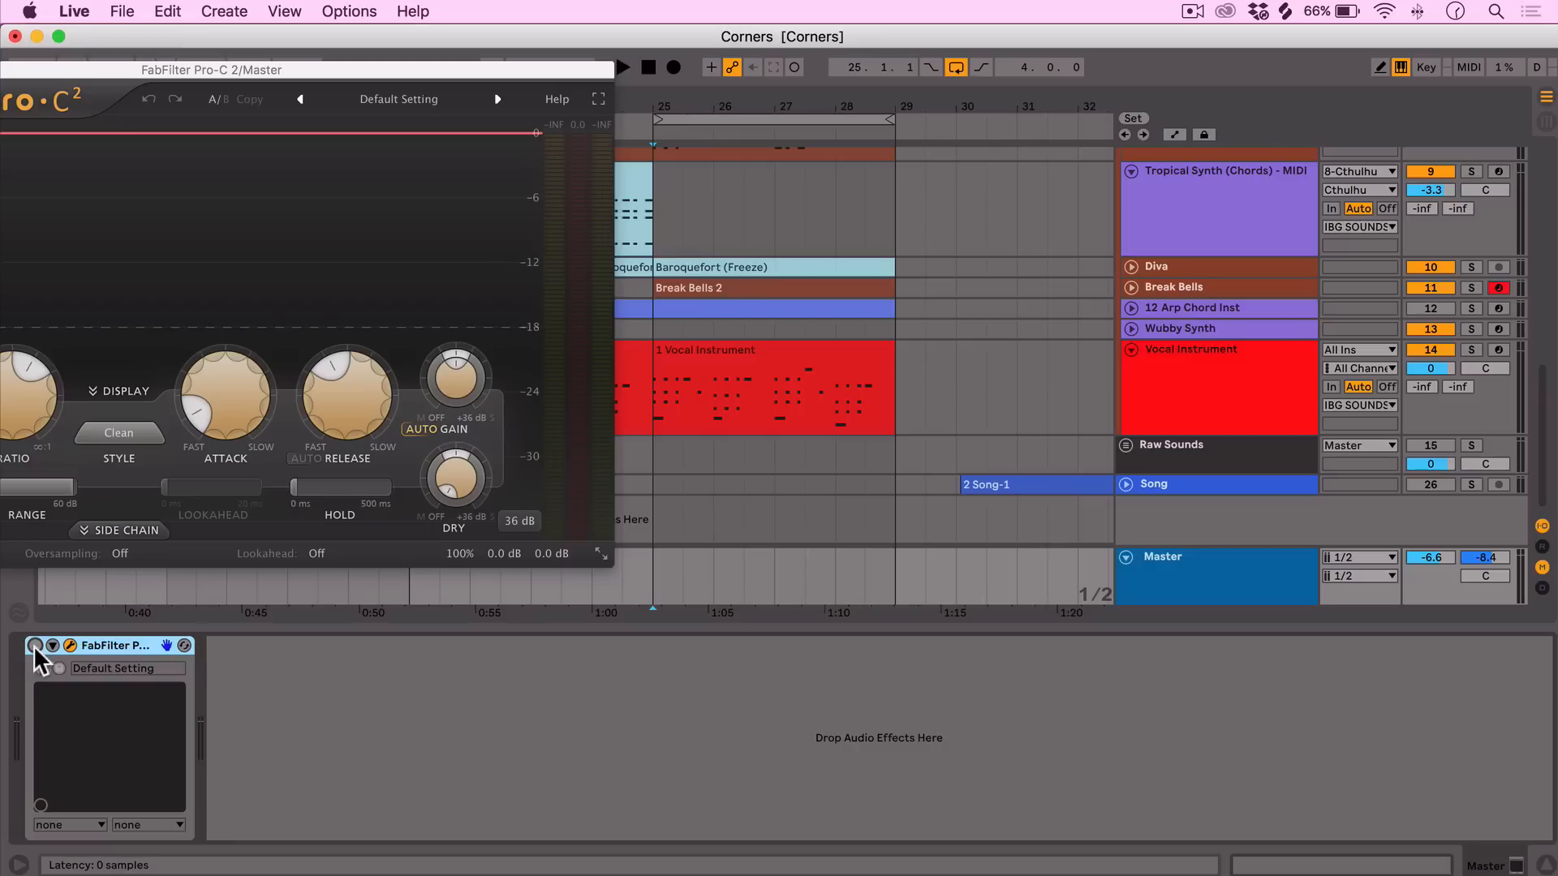
Bring the full Pro-C 2 window into view, reactivate the plugin on the Master track and raise its Threshold close to 0 dB.
{"action": "left_click_drag", "start_coordinate": [483, 66], "coordinate": [508, 50]}
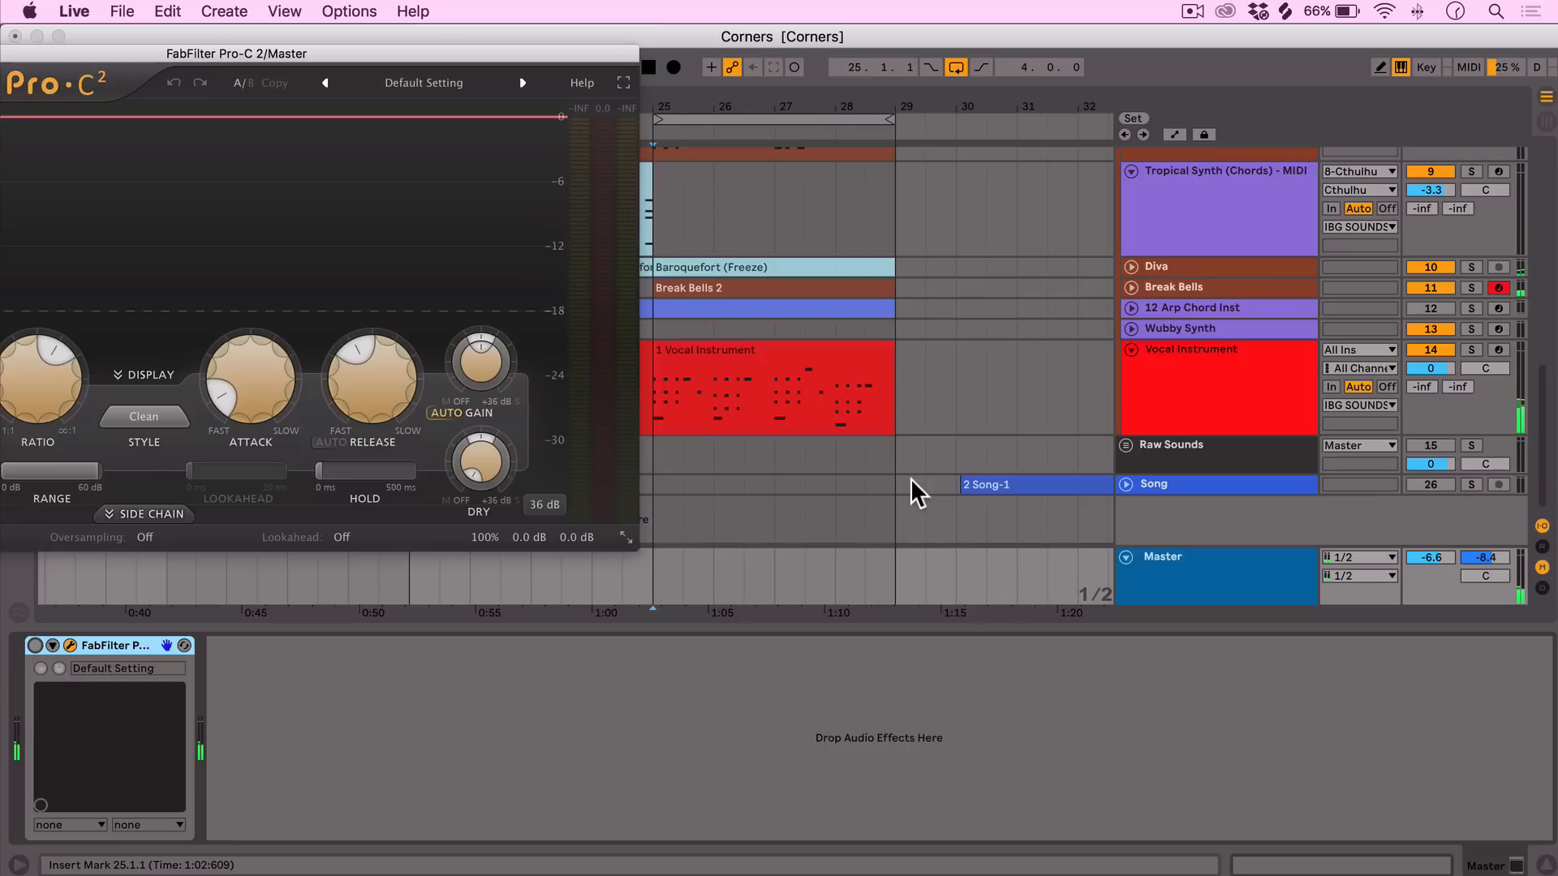
{"action": "left_click_drag", "start_coordinate": [515, 47], "coordinate": [997, 64]}
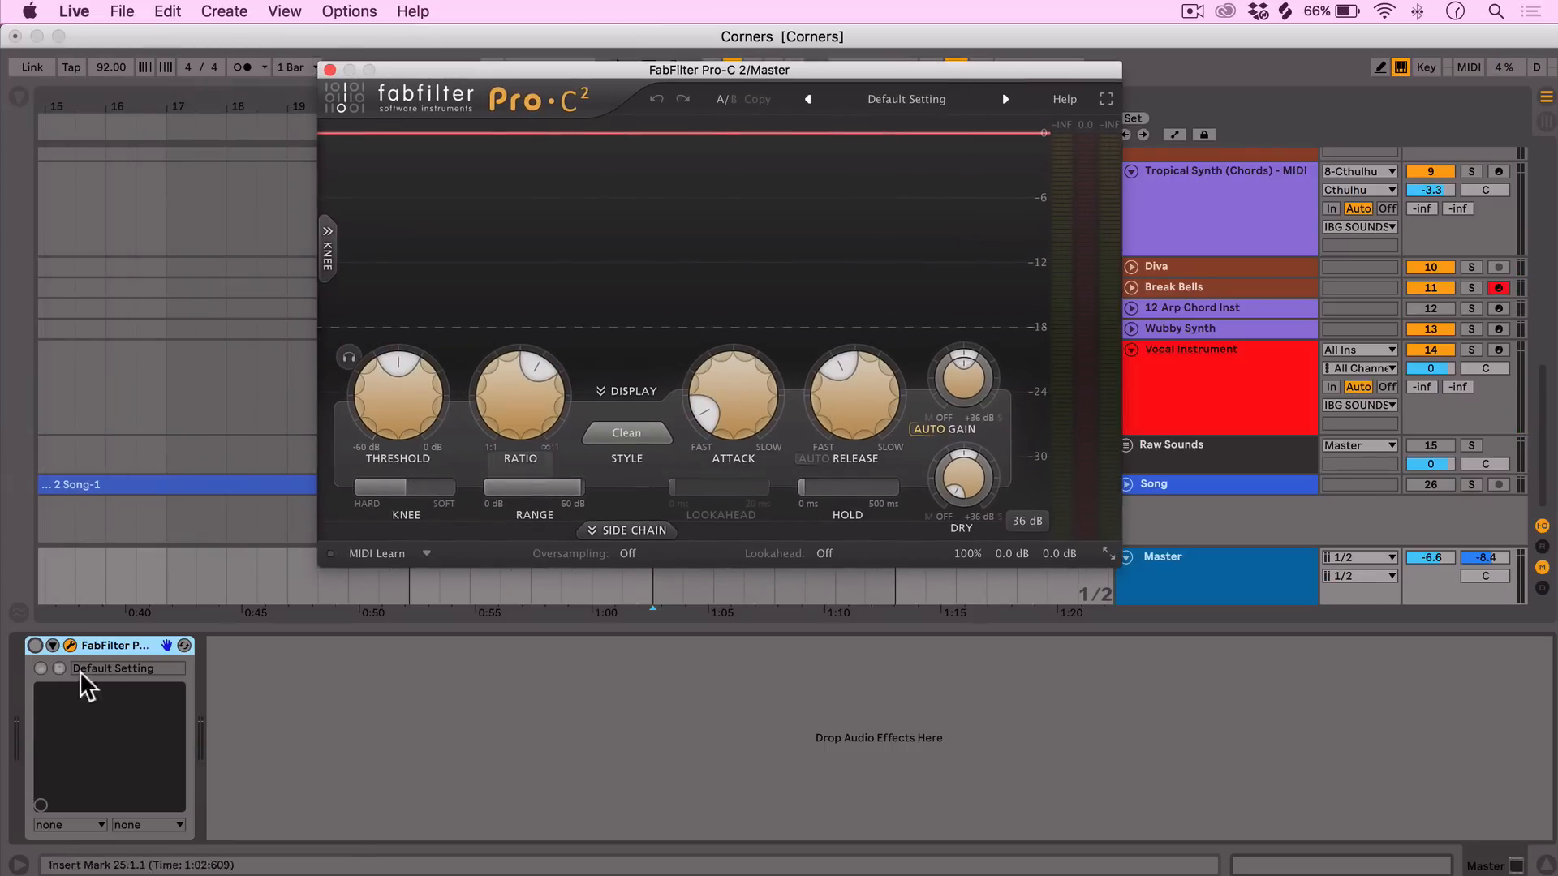
{"action": "left_click", "coordinate": [35, 647]}
{"action": "left_click_drag", "start_coordinate": [410, 438], "coordinate": [435, 337]}
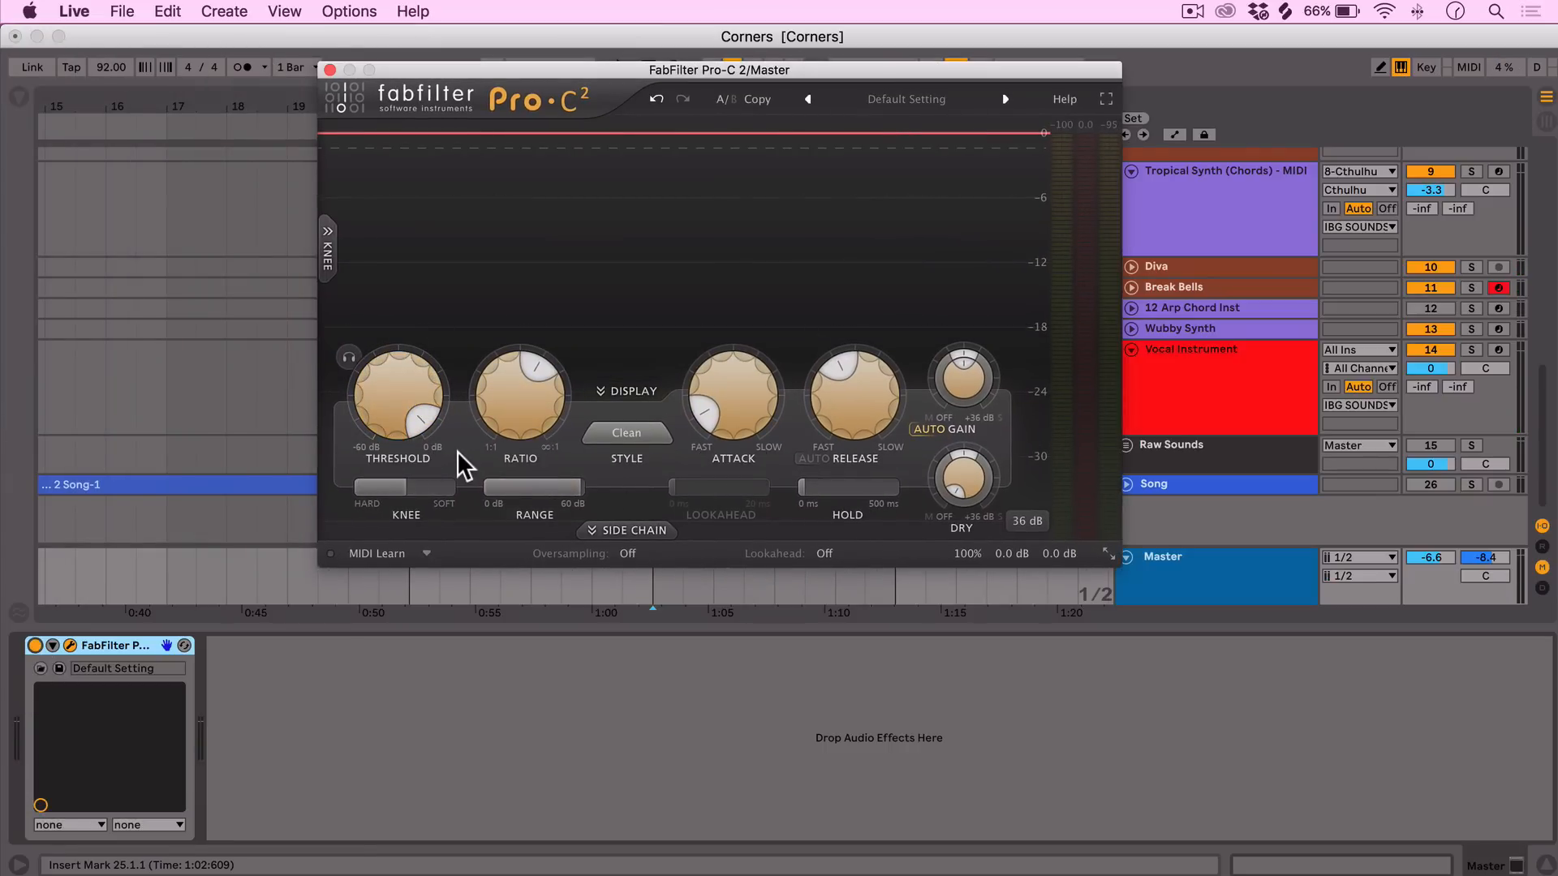
Expand Pro-C 2's side chain section and reposition the plugin window so the enlarged interface sits higher over the arrangement.
{"action": "left_click", "coordinate": [654, 536]}
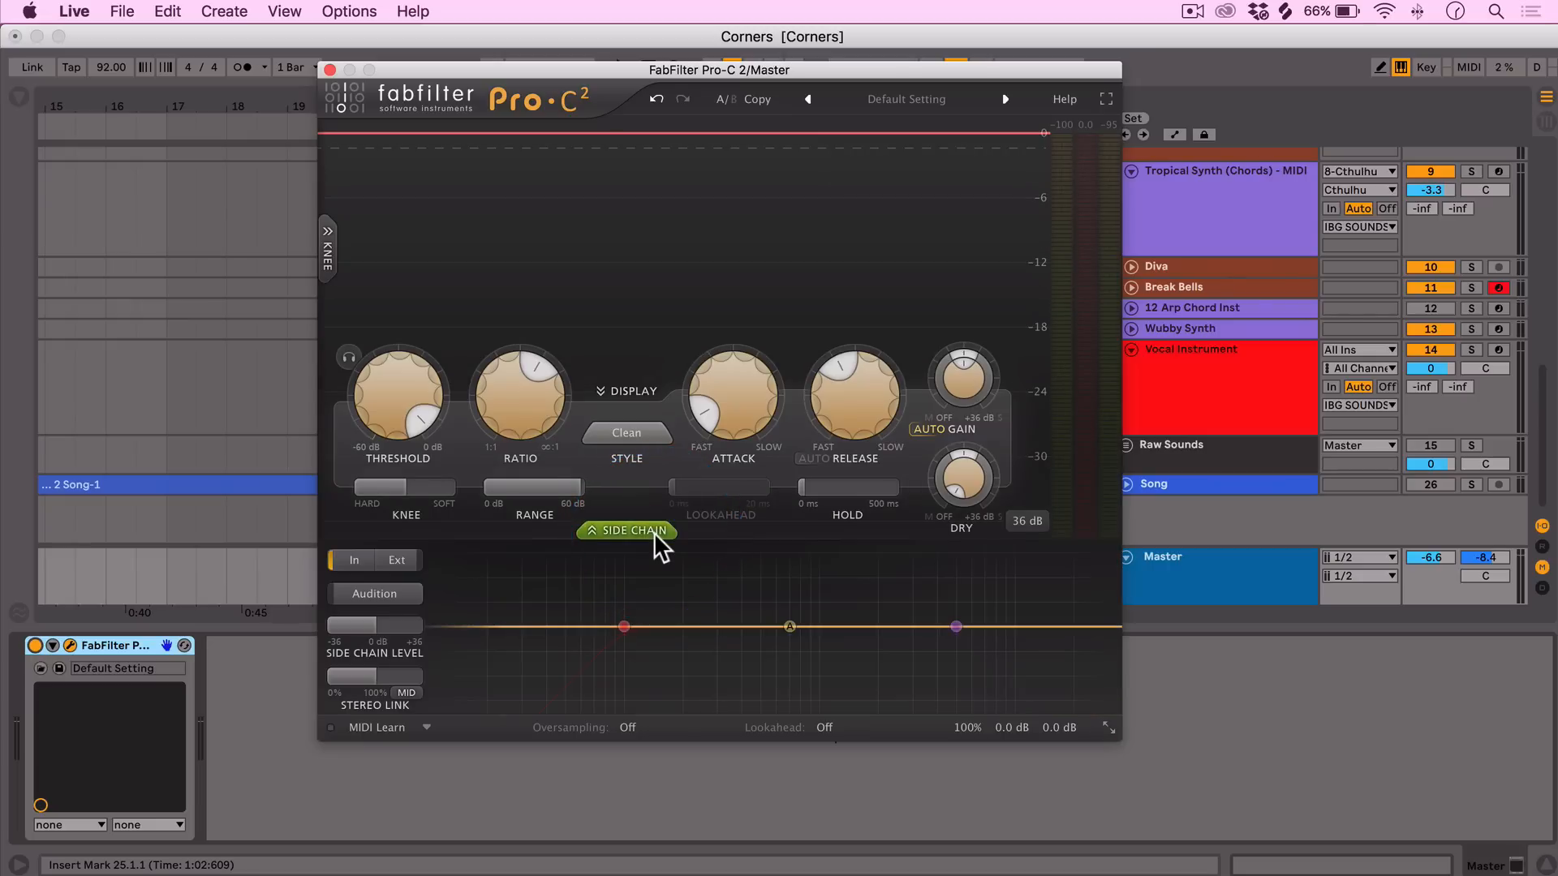
{"action": "left_click_drag", "start_coordinate": [1024, 70], "coordinate": [904, 46]}
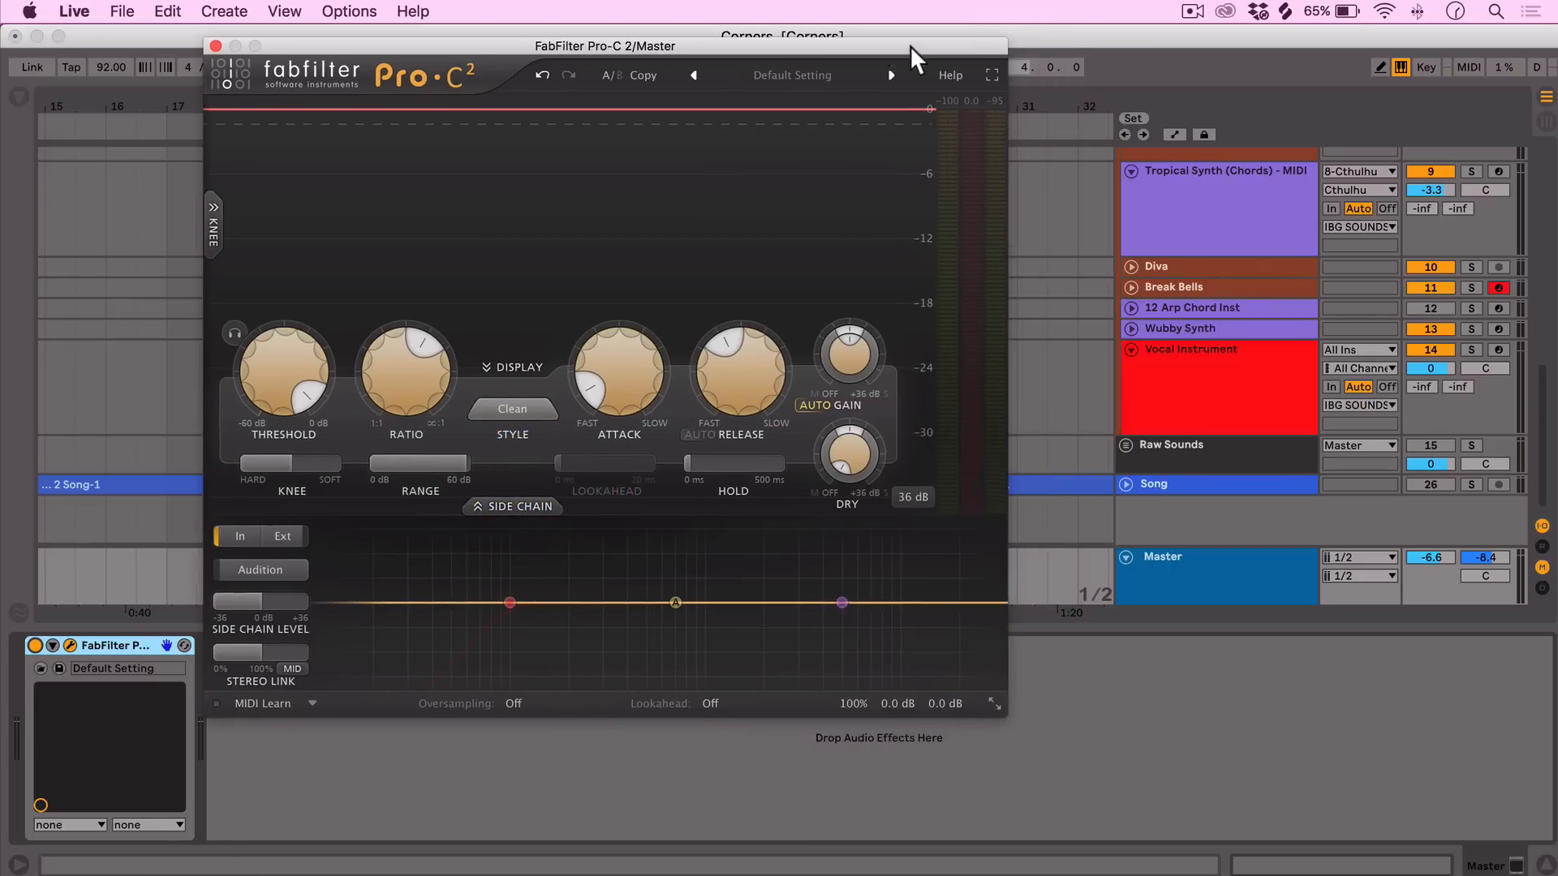
Solo the Kick and Sub-bass tracks, listen to them through the Master compressor, and clear both solos.
{"action": "scroll", "coordinate": [1213, 381], "scroll_direction": "up", "scroll_amount": 10}
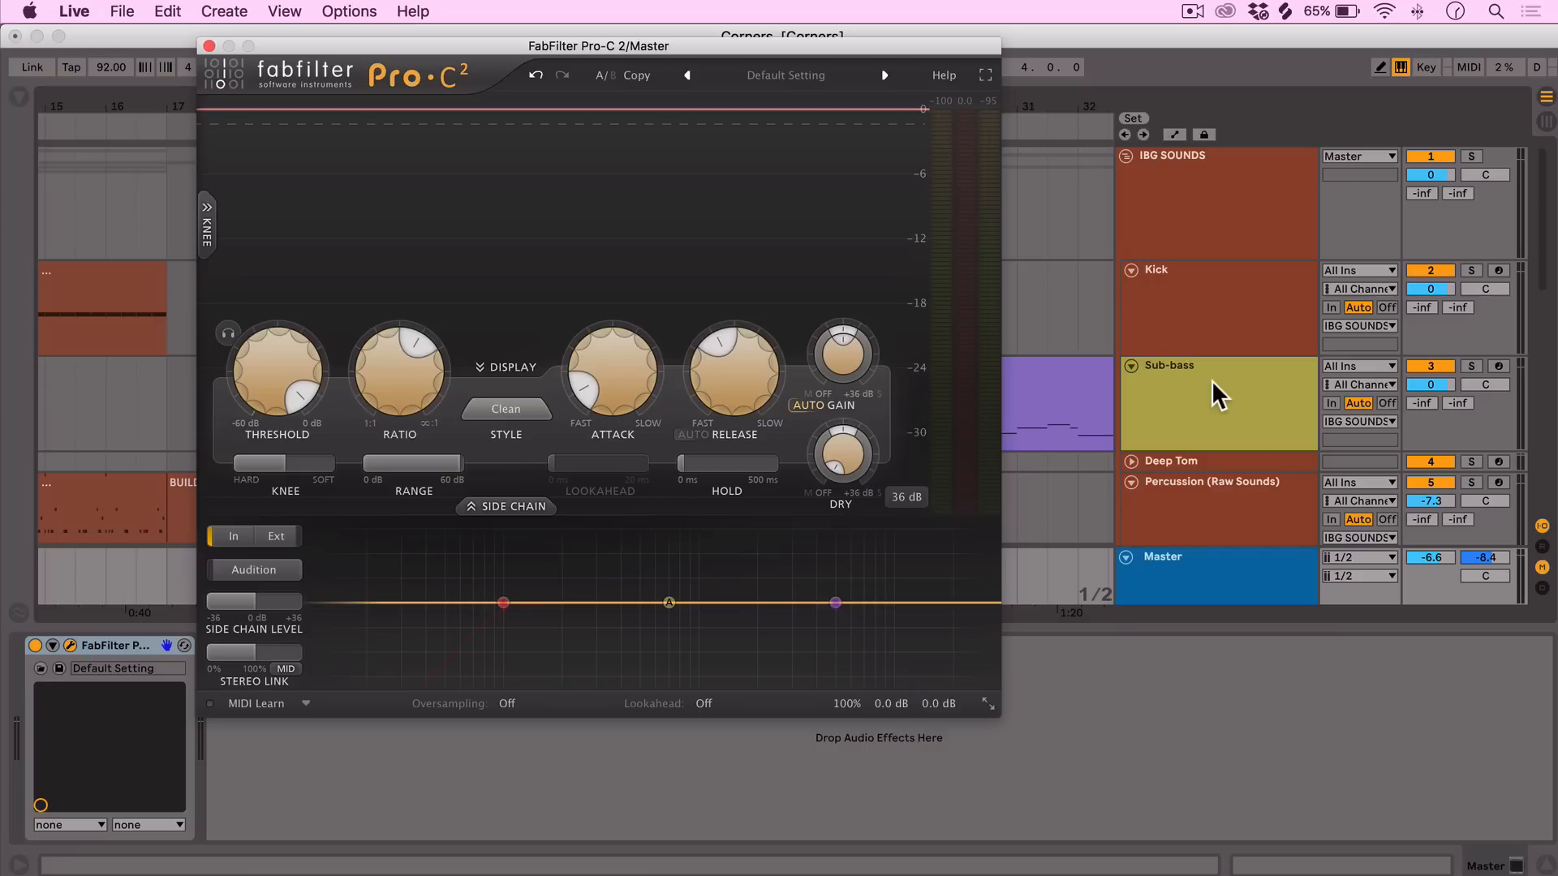
{"action": "left_click", "coordinate": [1213, 301]}
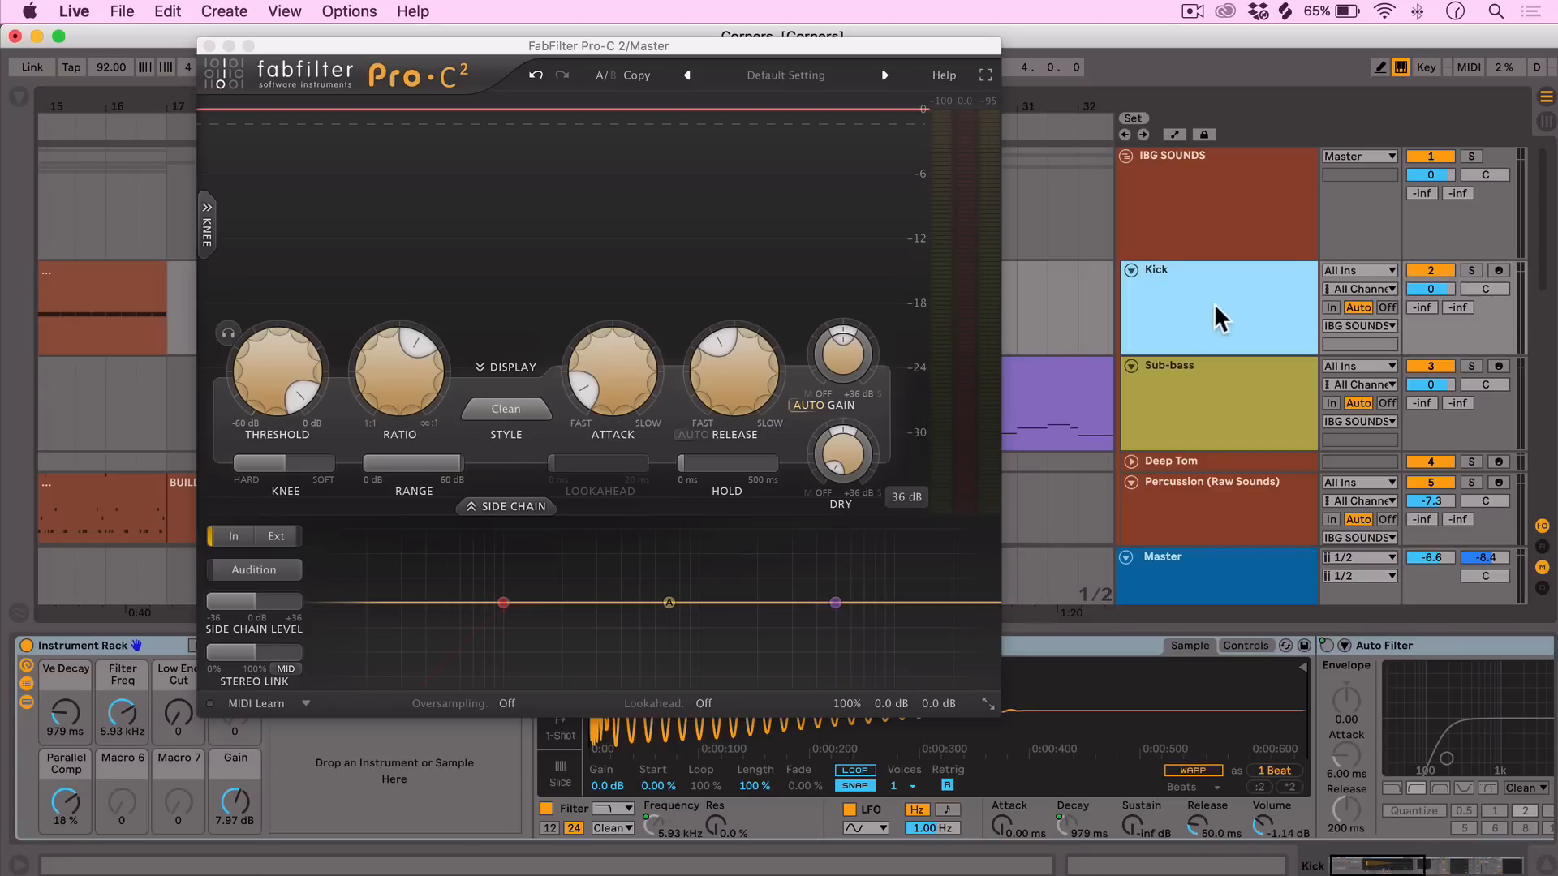
{"action": "left_click", "coordinate": [1220, 389]}
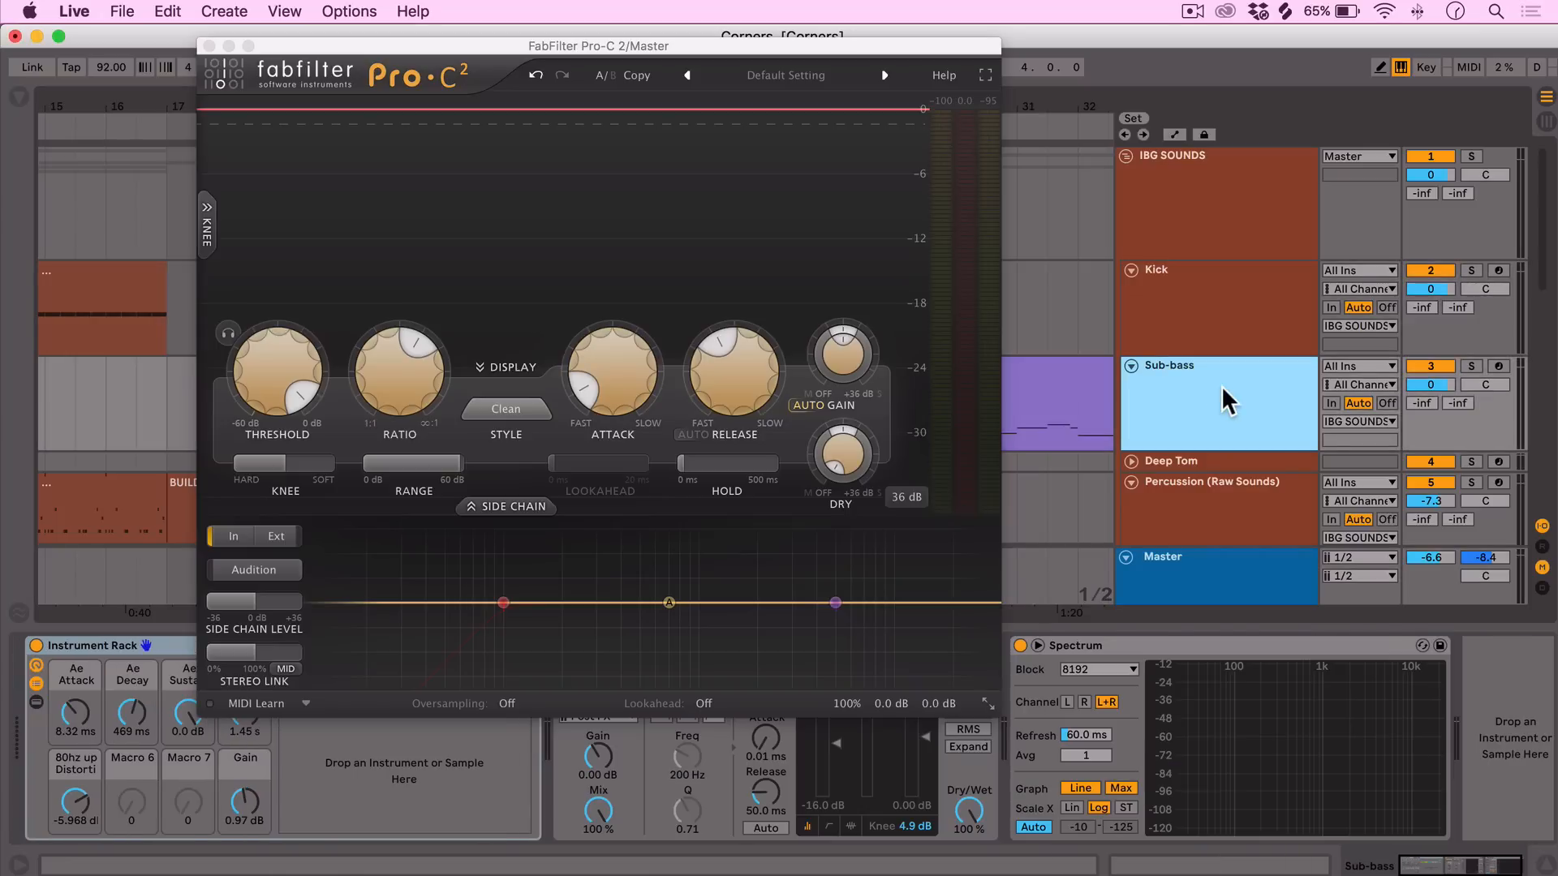
{"action": "left_click", "coordinate": [1471, 271]}
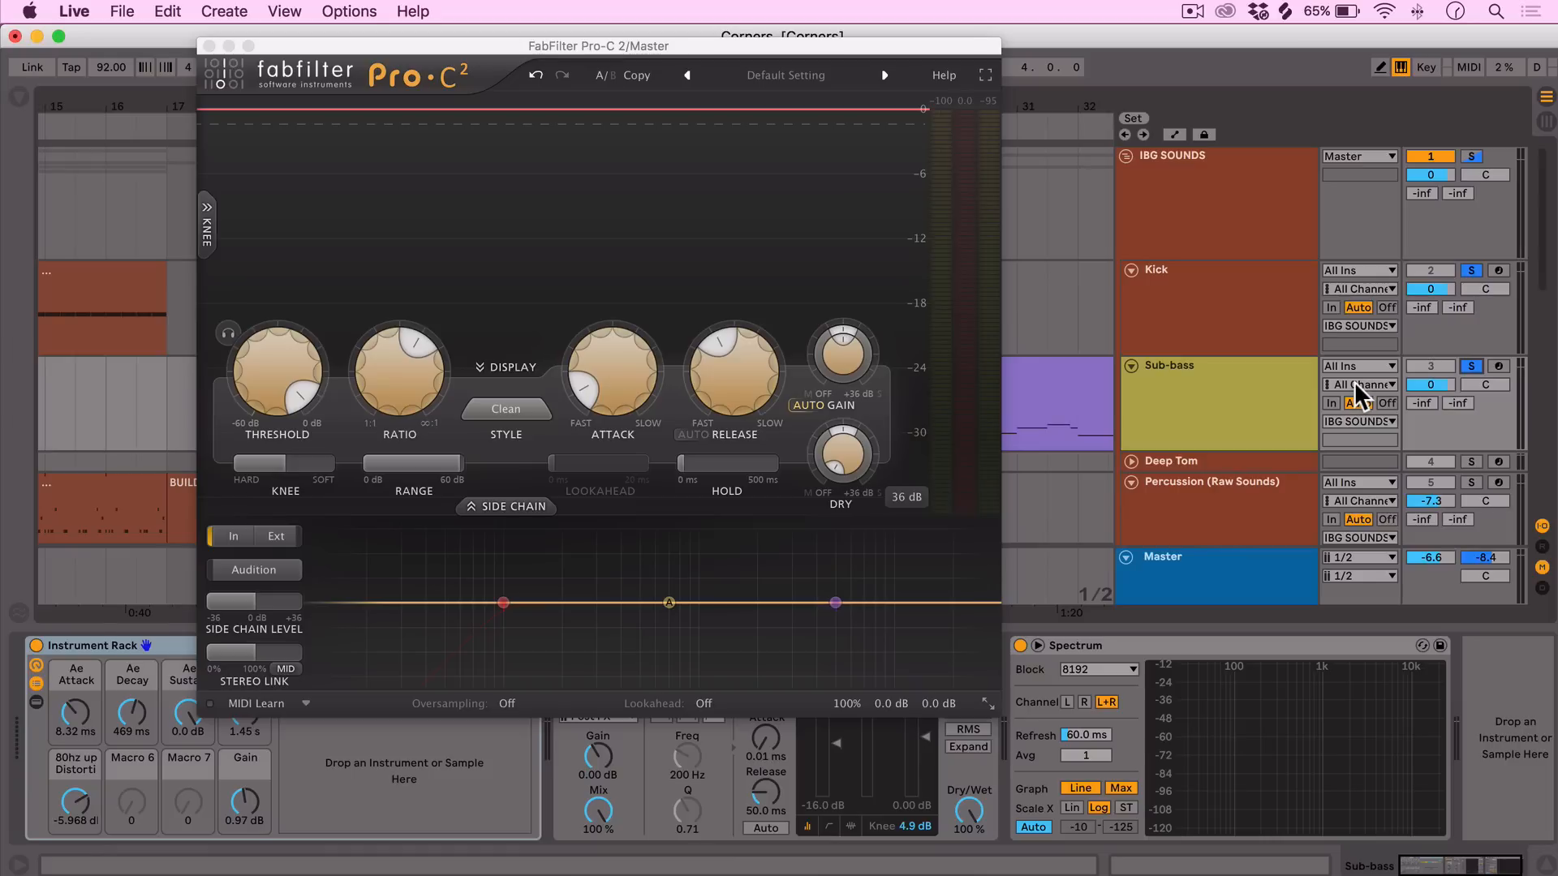
{"action": "key", "text": "space"}
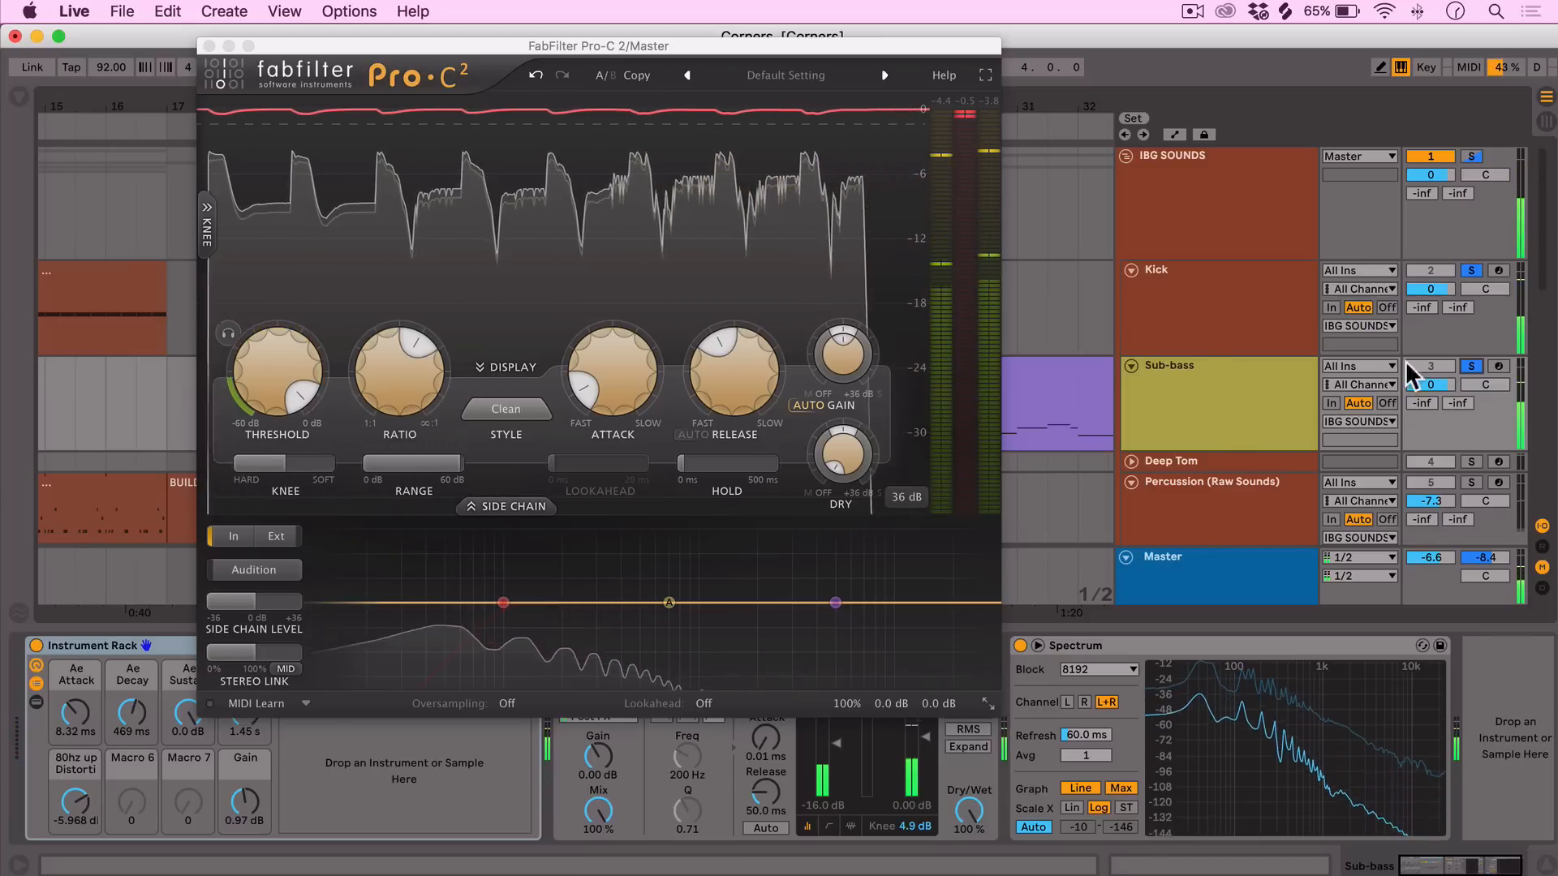
{"action": "left_click", "coordinate": [1470, 366]}
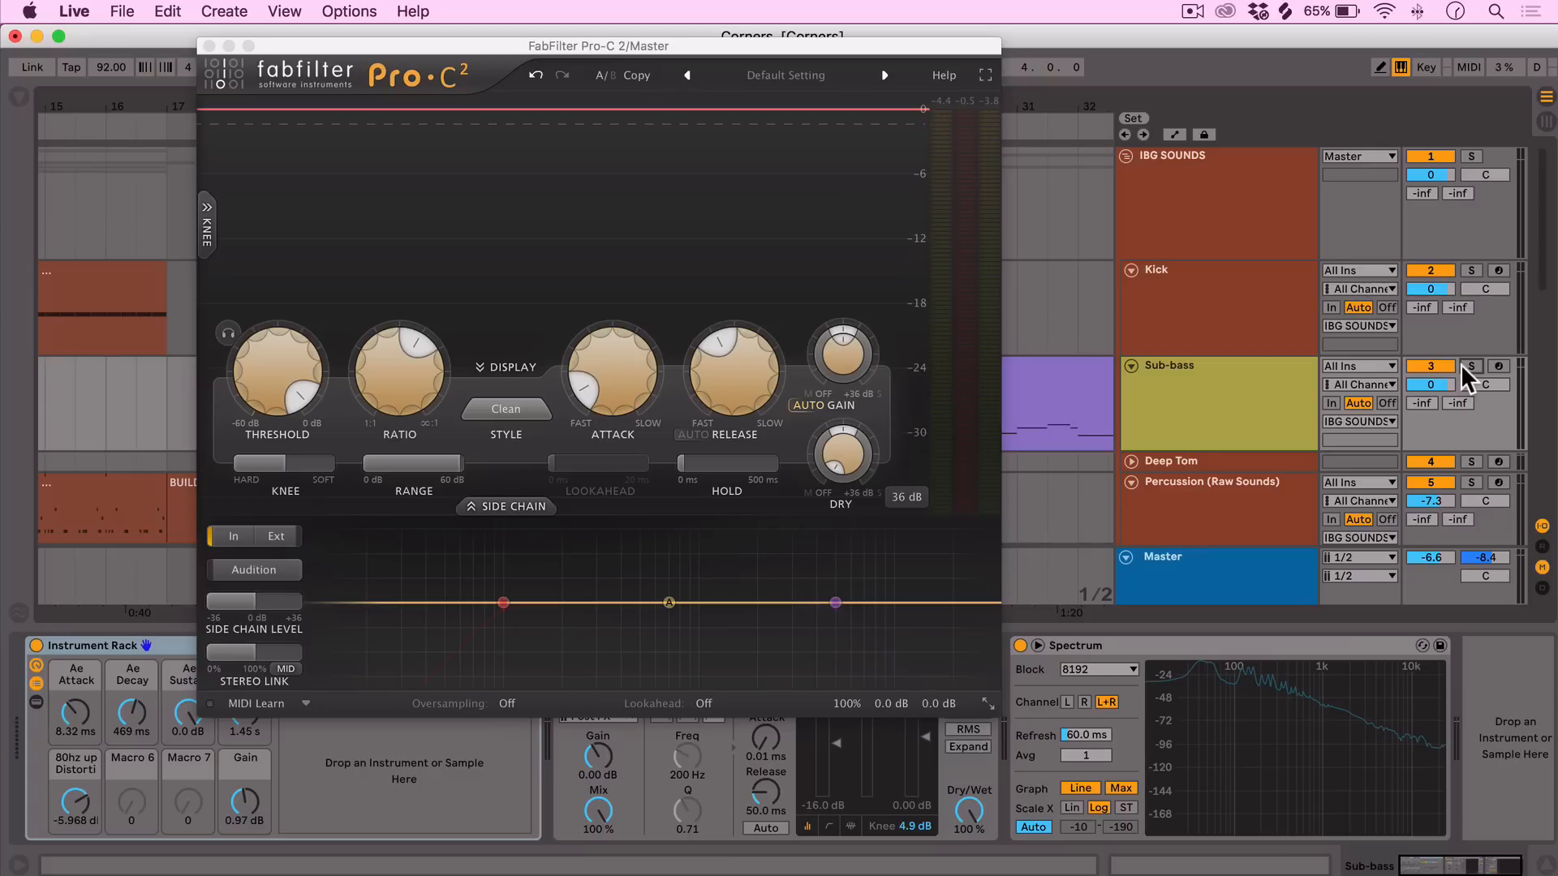
Select the Master track and enable the side chain high-pass filter at 100 Hz with a 48 dB/oct slope.
{"action": "left_click", "coordinate": [1183, 591]}
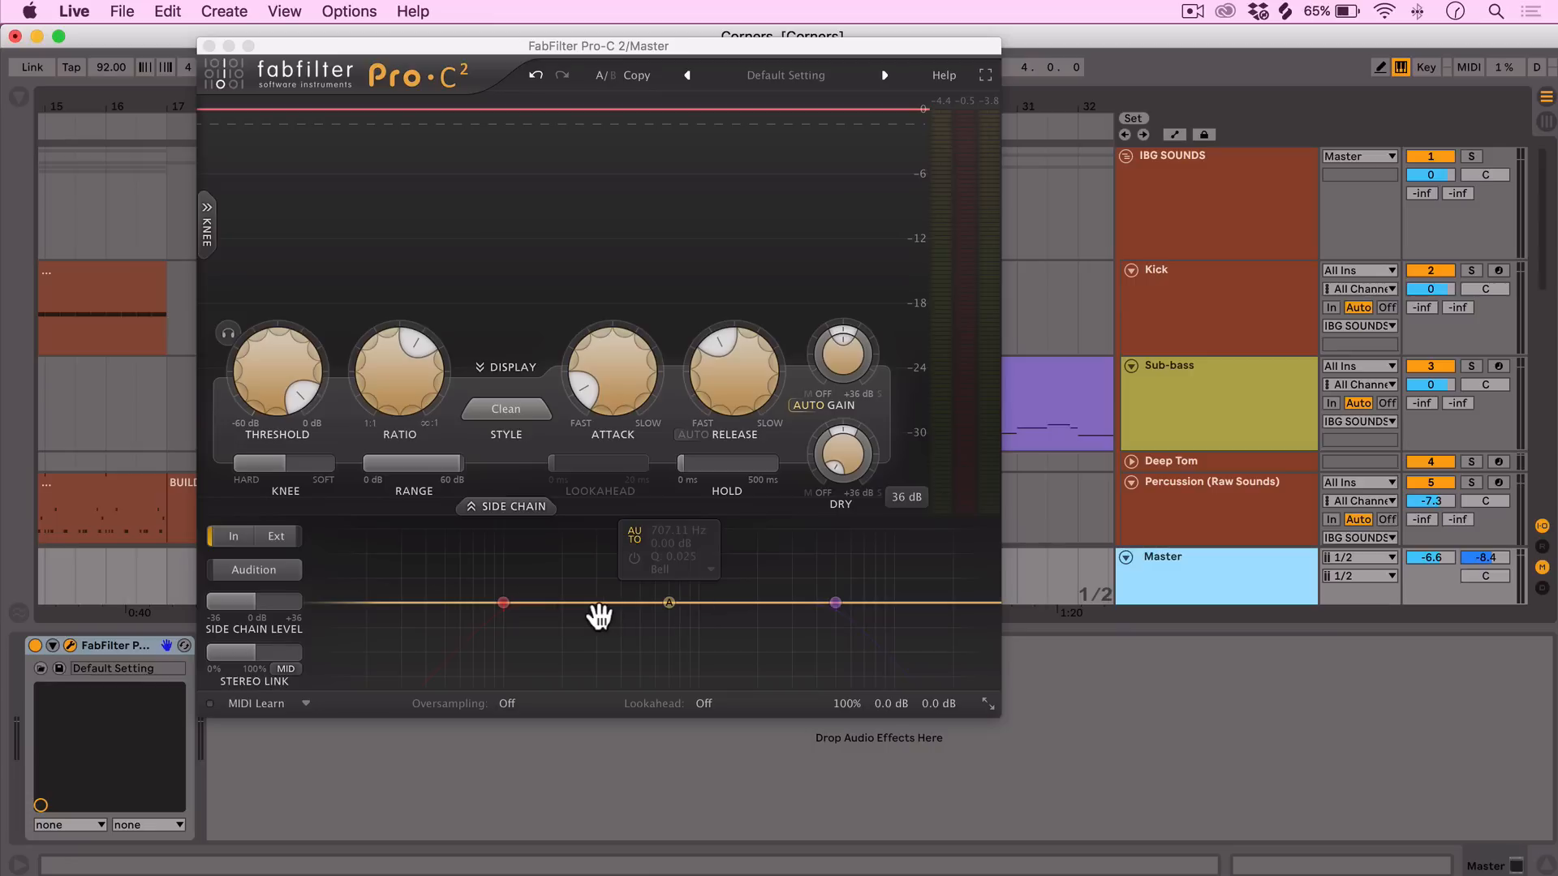
{"action": "left_click", "coordinate": [468, 563]}
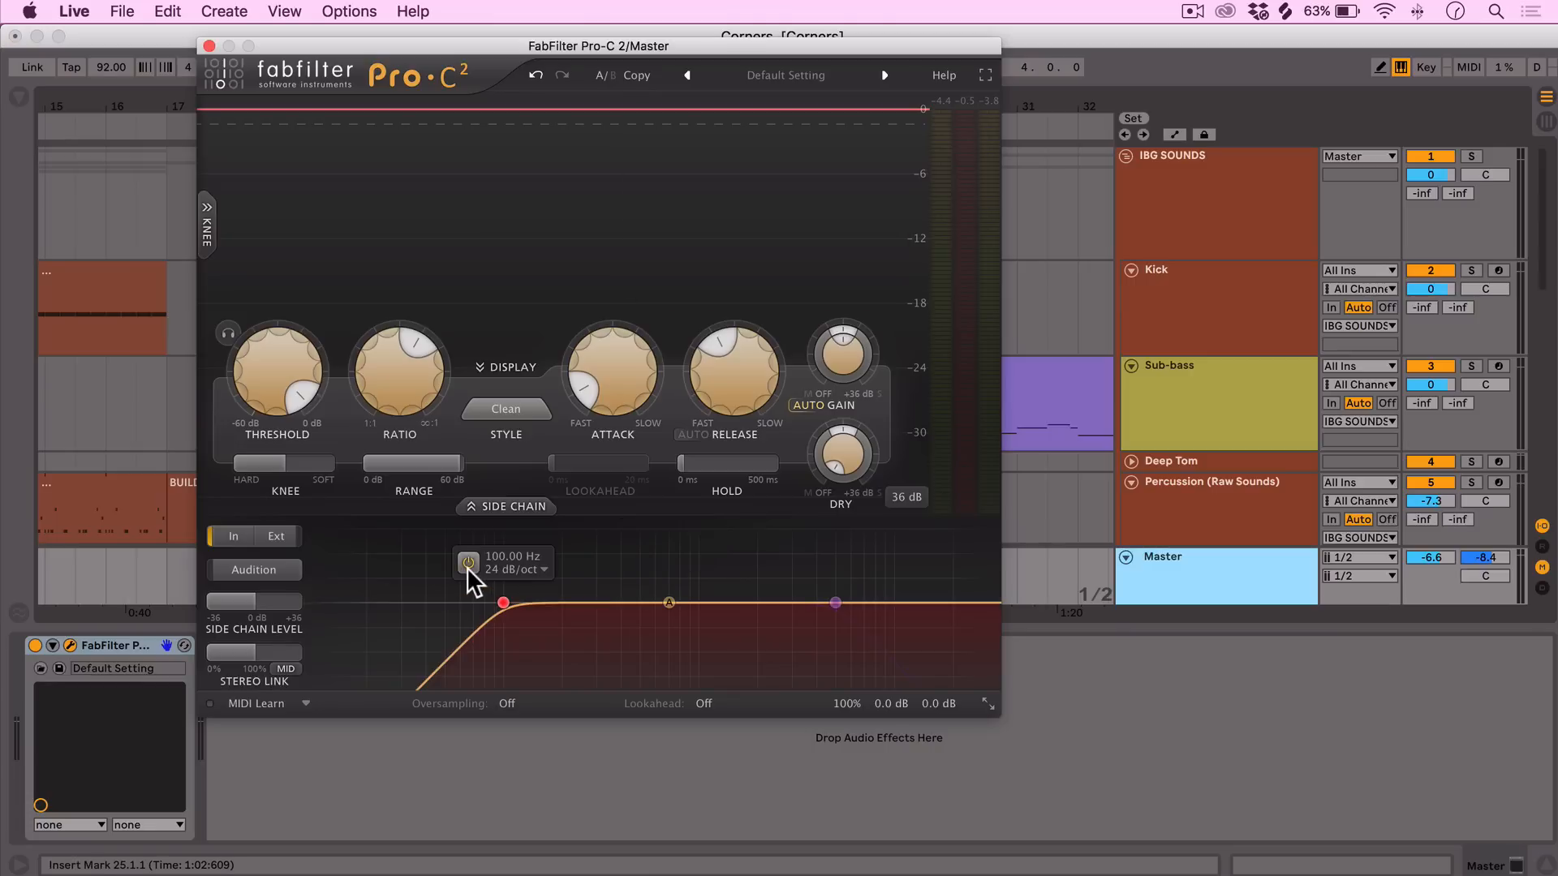
{"action": "left_click", "coordinate": [497, 569]}
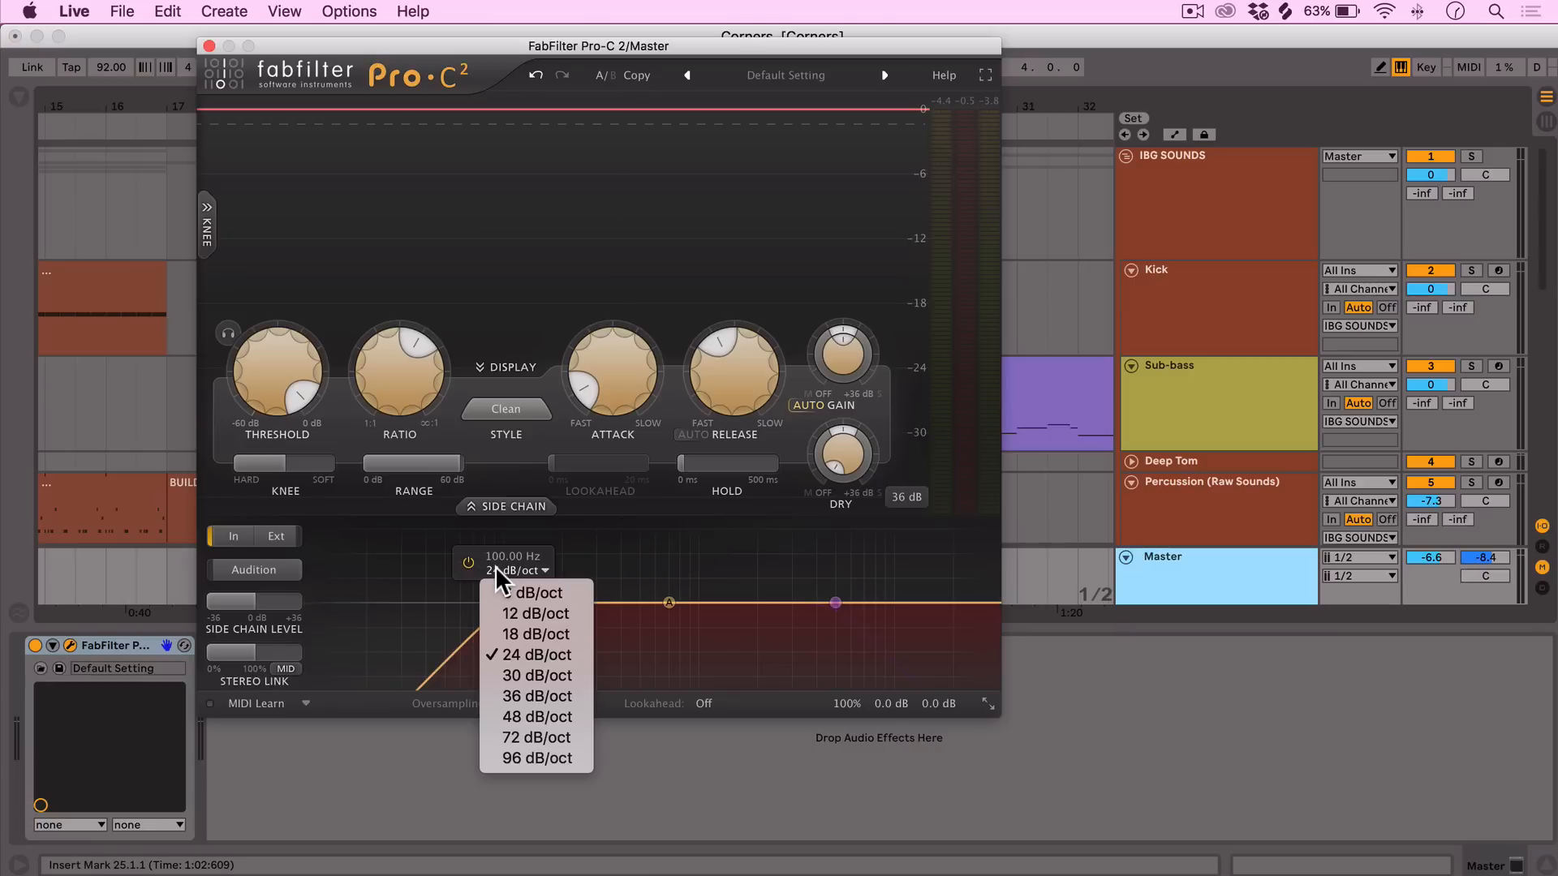
{"action": "left_click", "coordinate": [516, 716]}
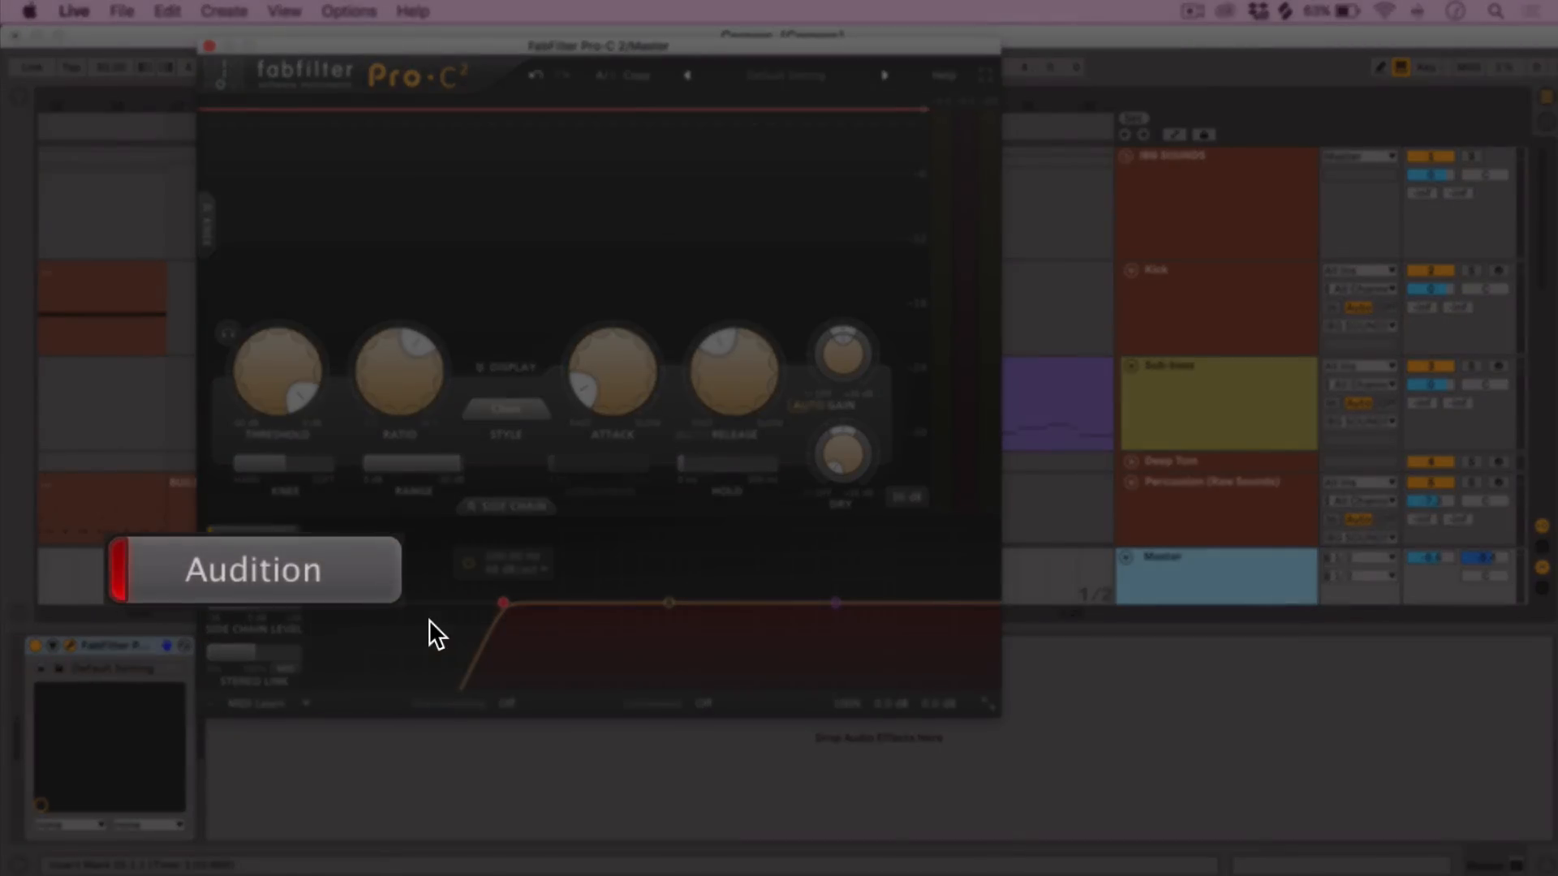
Audition the side chain signal during playback, sweep the high-pass filter across the spectrum and set it to about 185 Hz.
{"action": "mouse_move", "coordinate": [428, 620]}
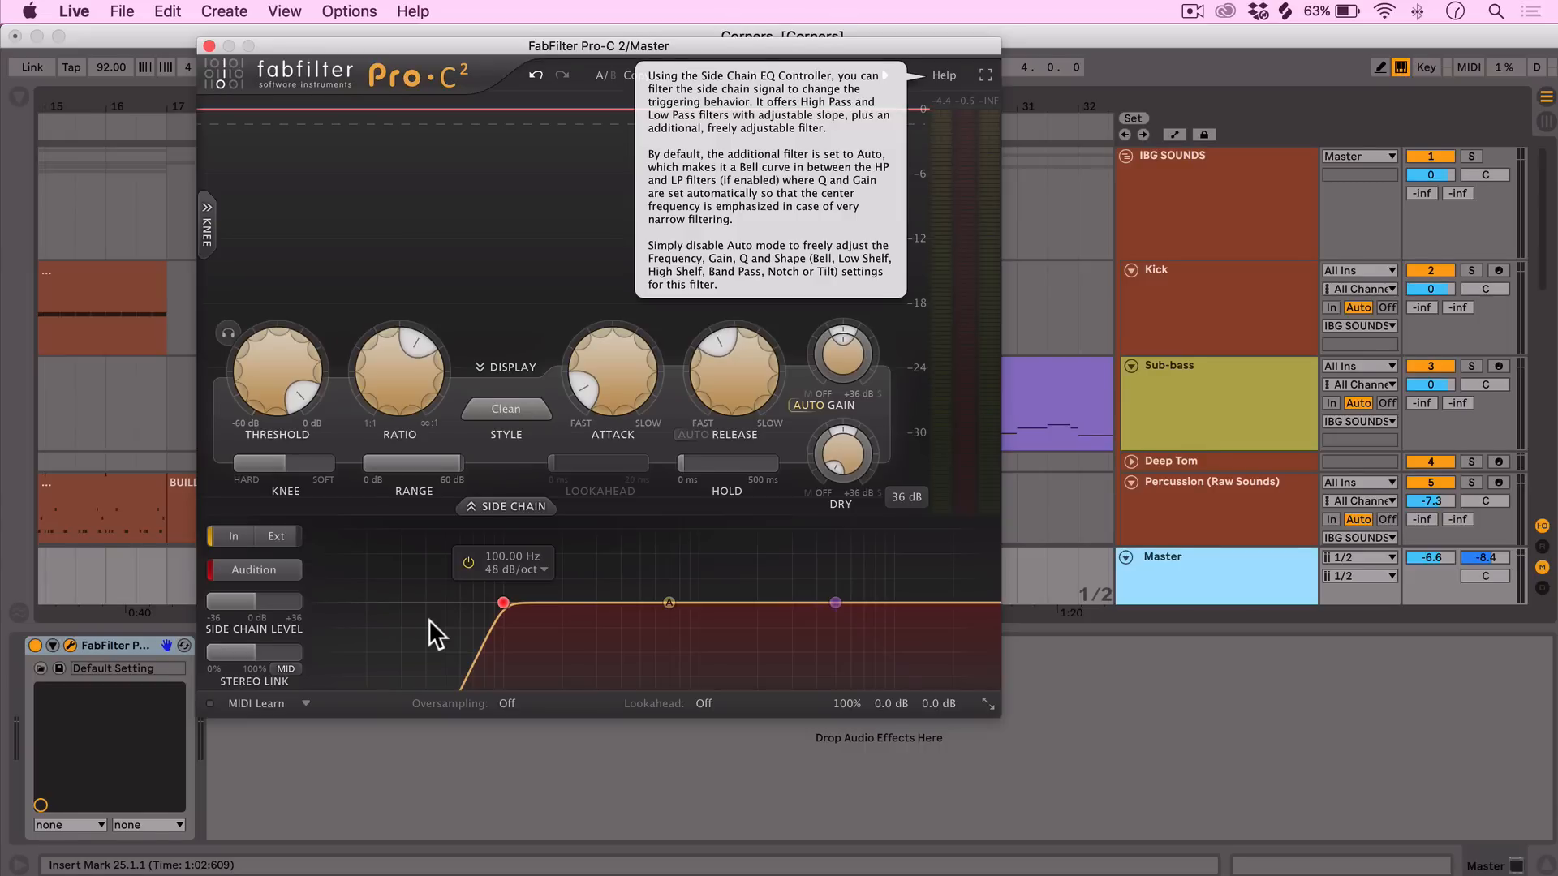
{"action": "key", "text": "space"}
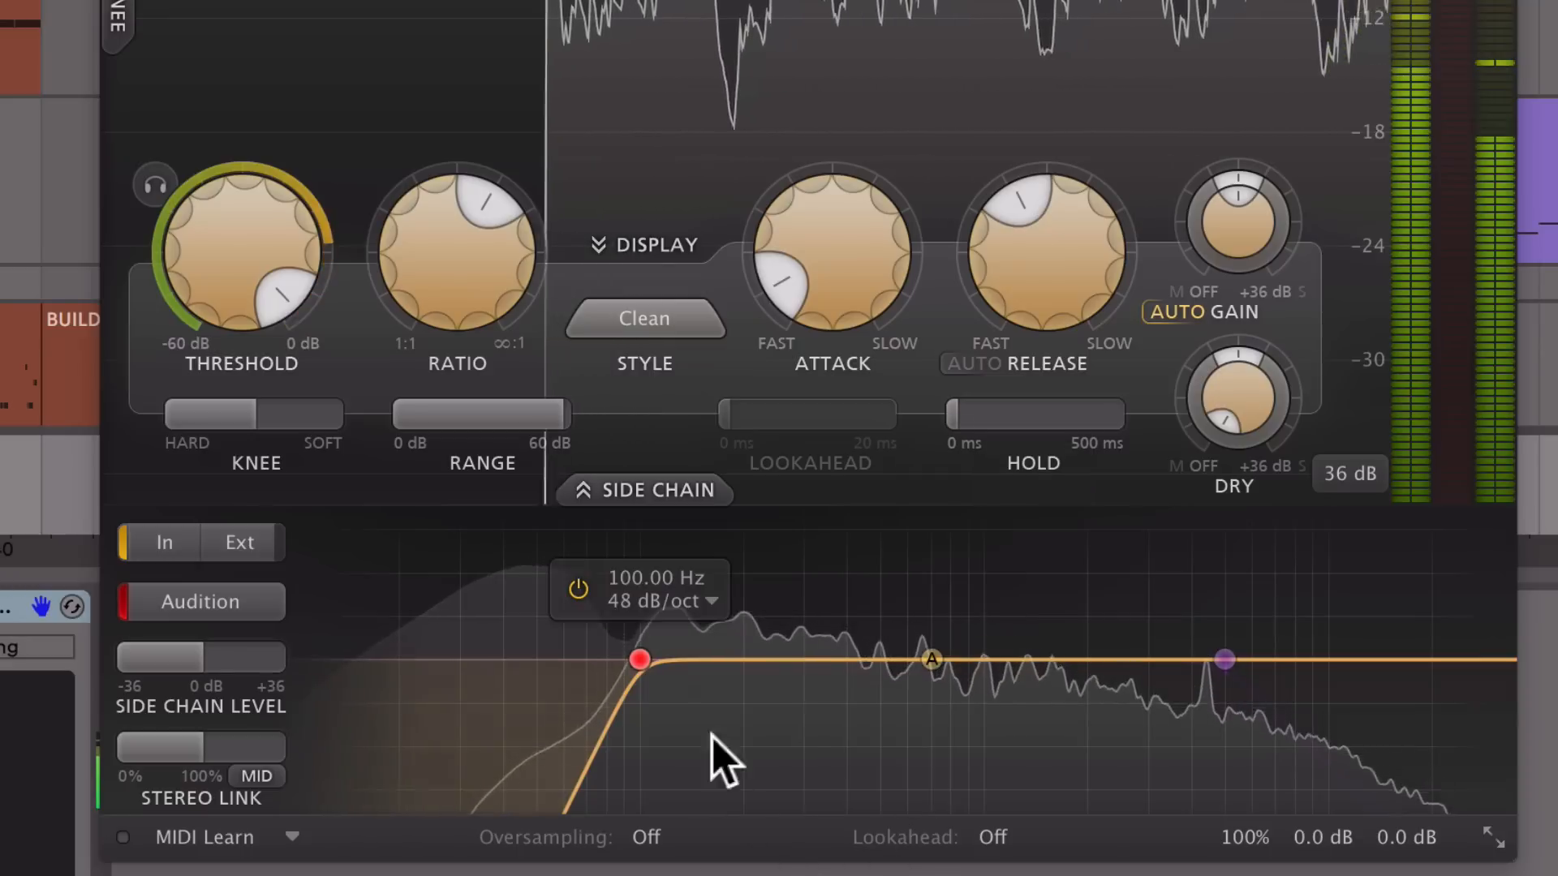
{"action": "left_click_drag", "start_coordinate": [640, 658], "coordinate": [1181, 681]}
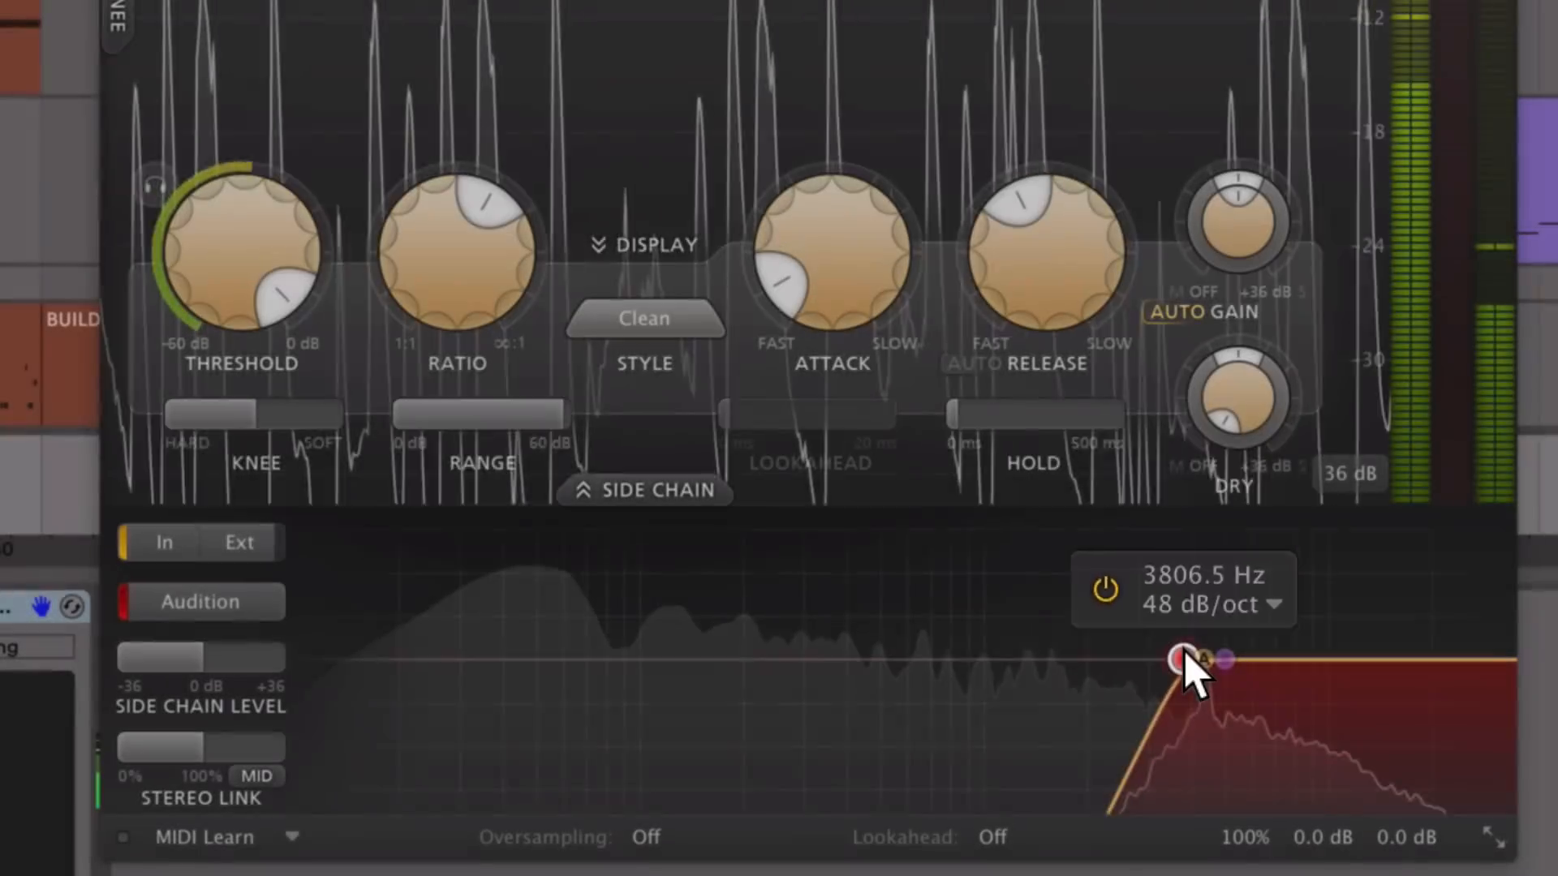
{"action": "left_click_drag", "start_coordinate": [1182, 661], "coordinate": [369, 665]}
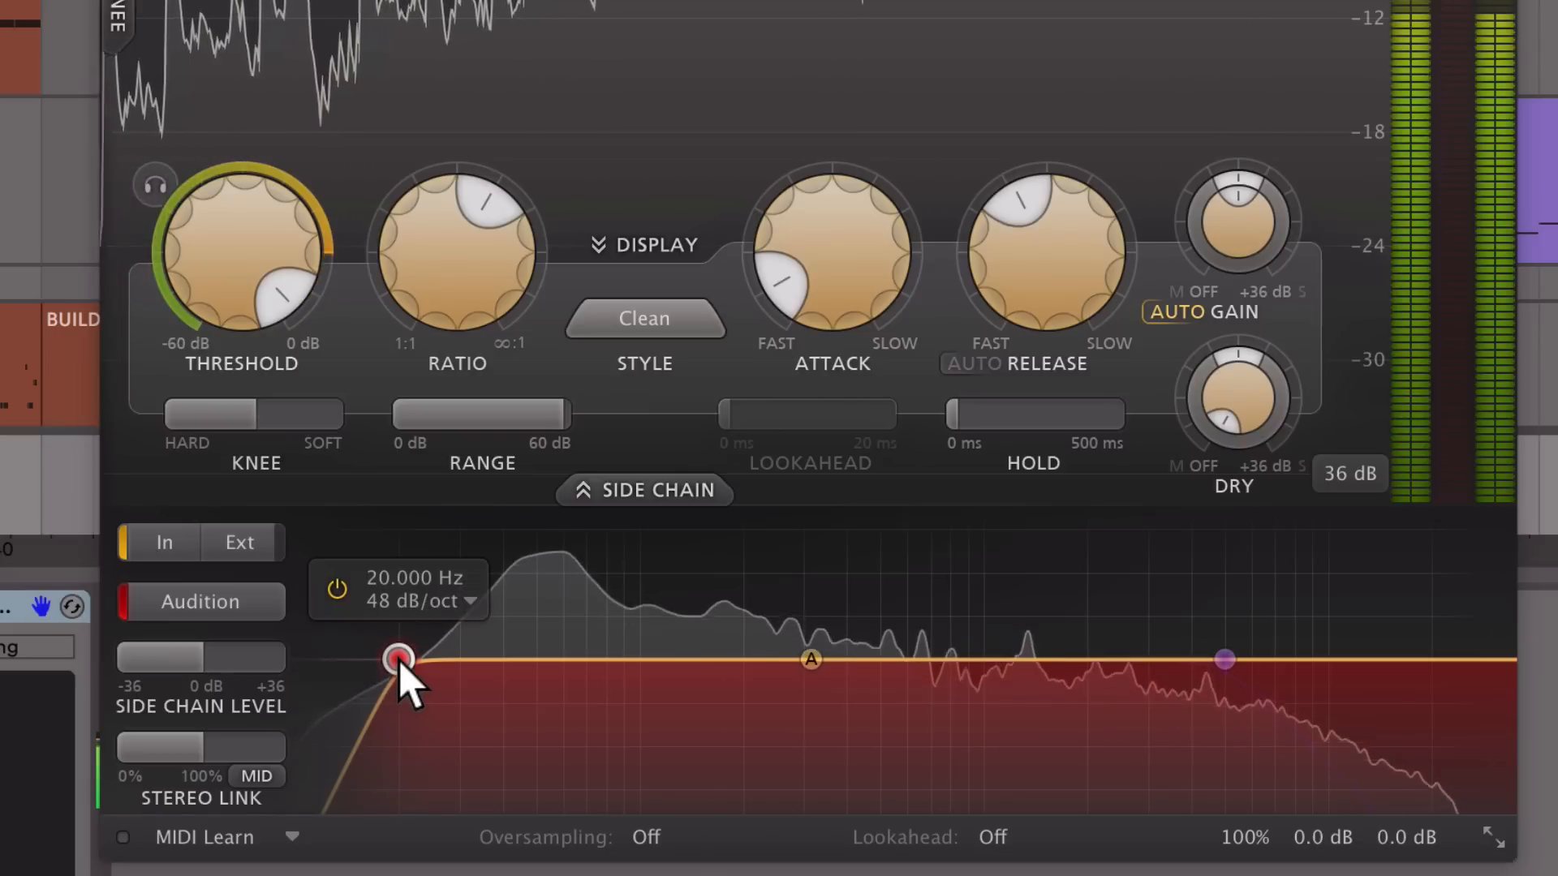
{"action": "left_click_drag", "start_coordinate": [399, 660], "coordinate": [476, 661]}
{"action": "left_click_drag", "start_coordinate": [690, 661], "coordinate": [698, 662]}
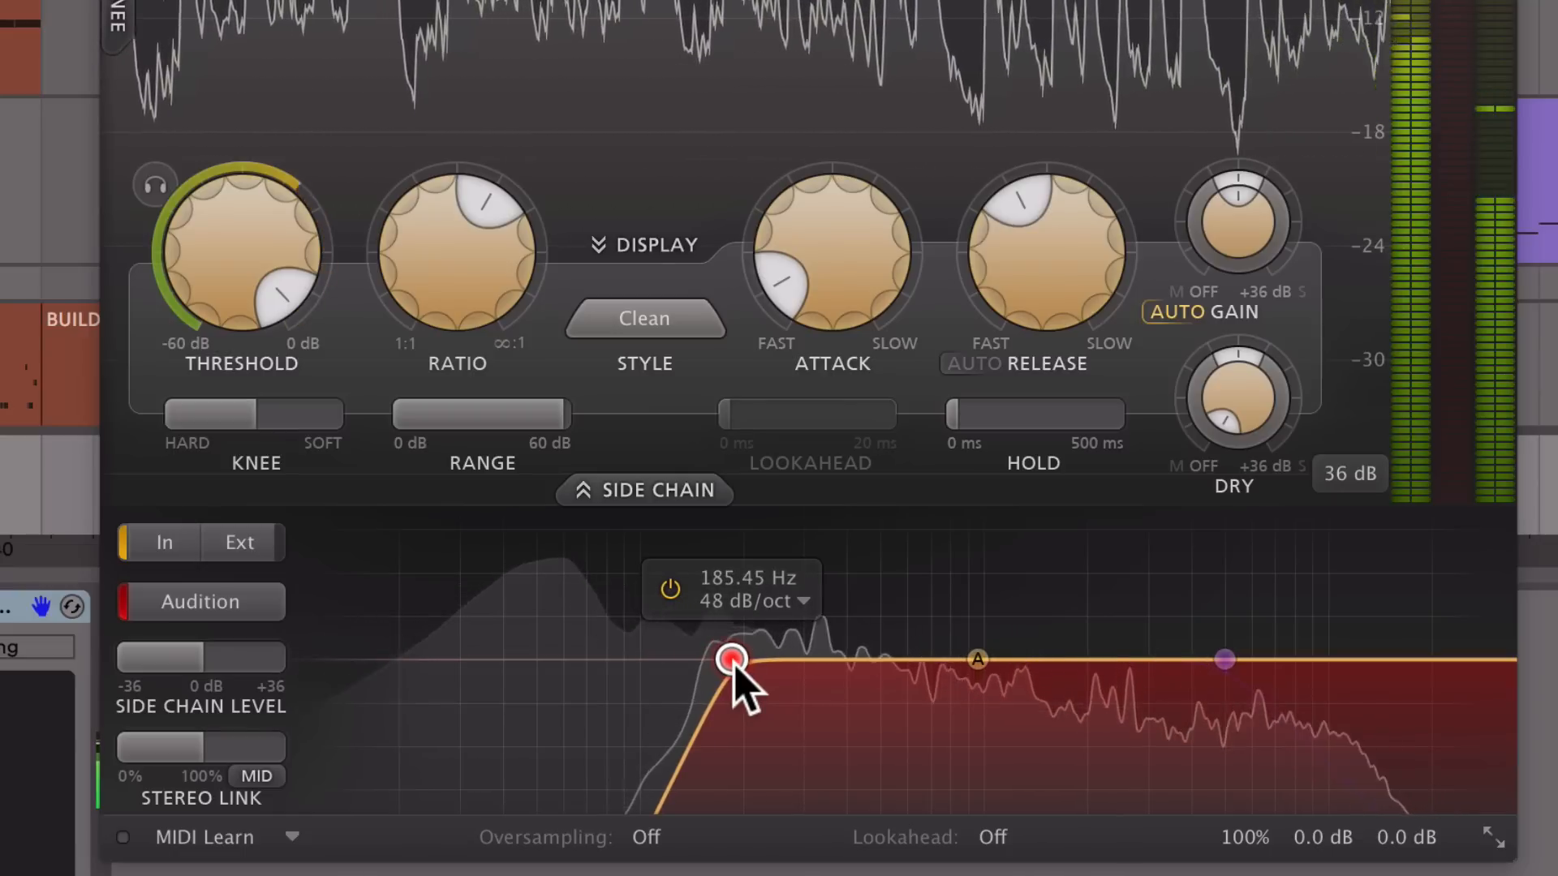
{"action": "left_click_drag", "start_coordinate": [725, 668], "coordinate": [722, 667]}
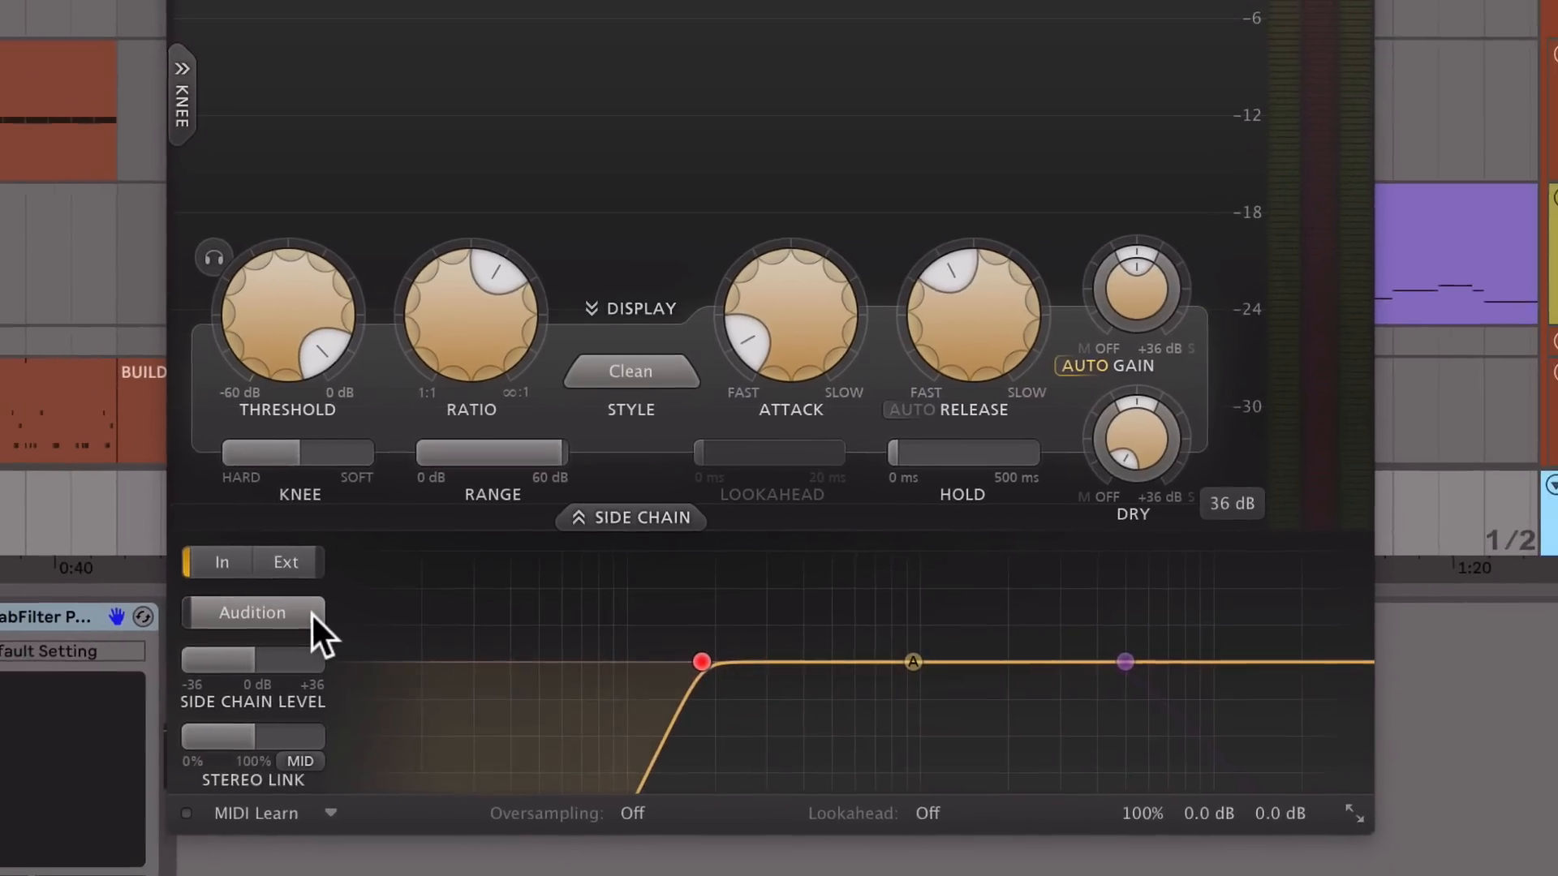
Play the song with Session View showing and set Pro-C 2's compression style to Mastering.
{"action": "key", "text": "space"}
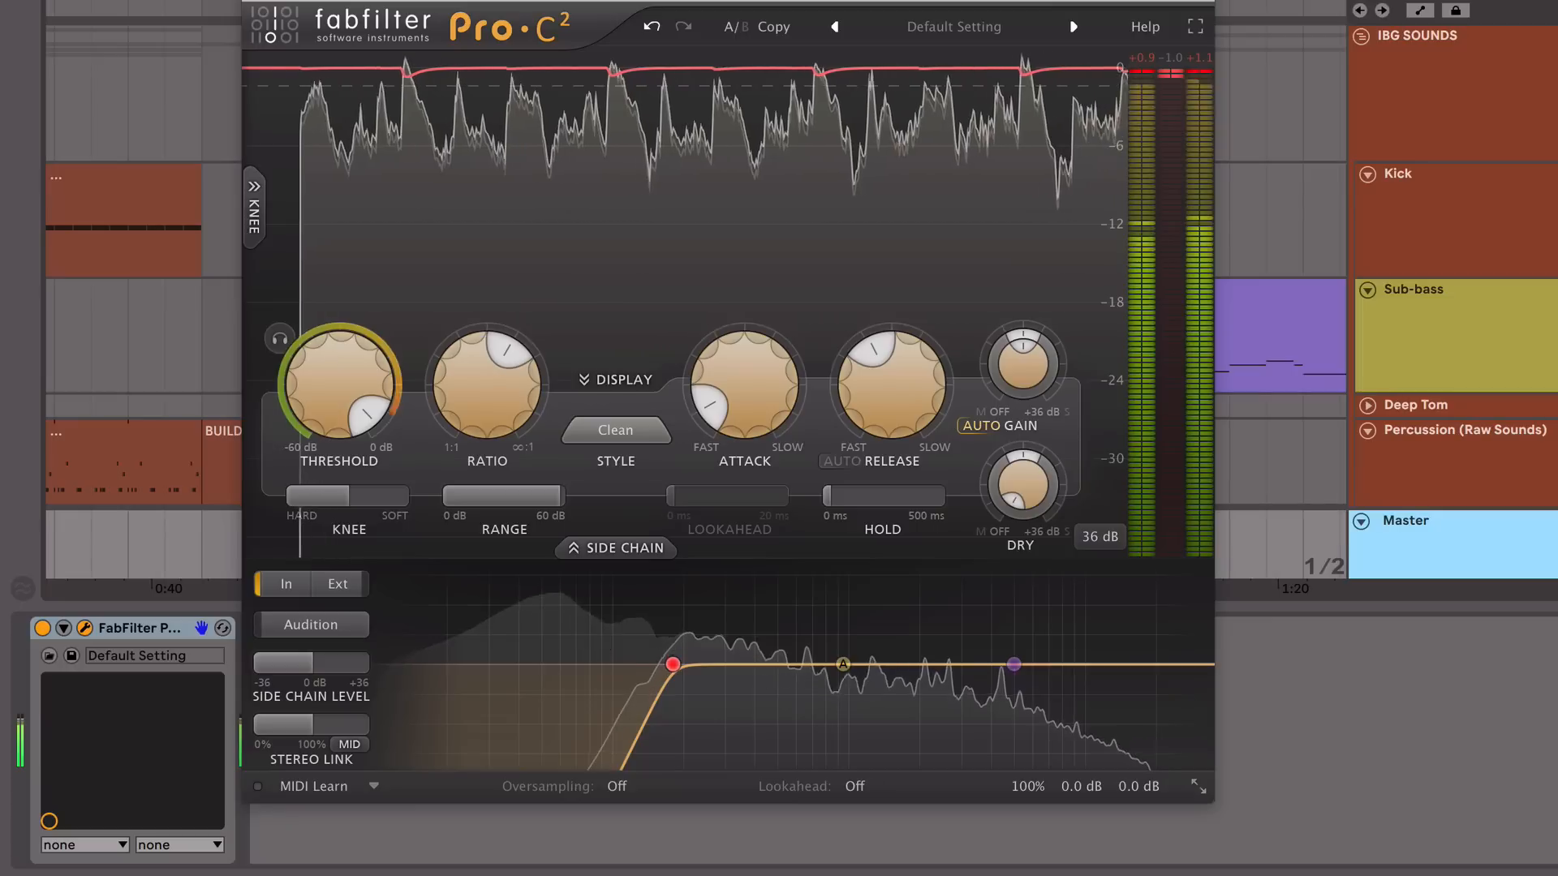
{"action": "key", "text": "Tab"}
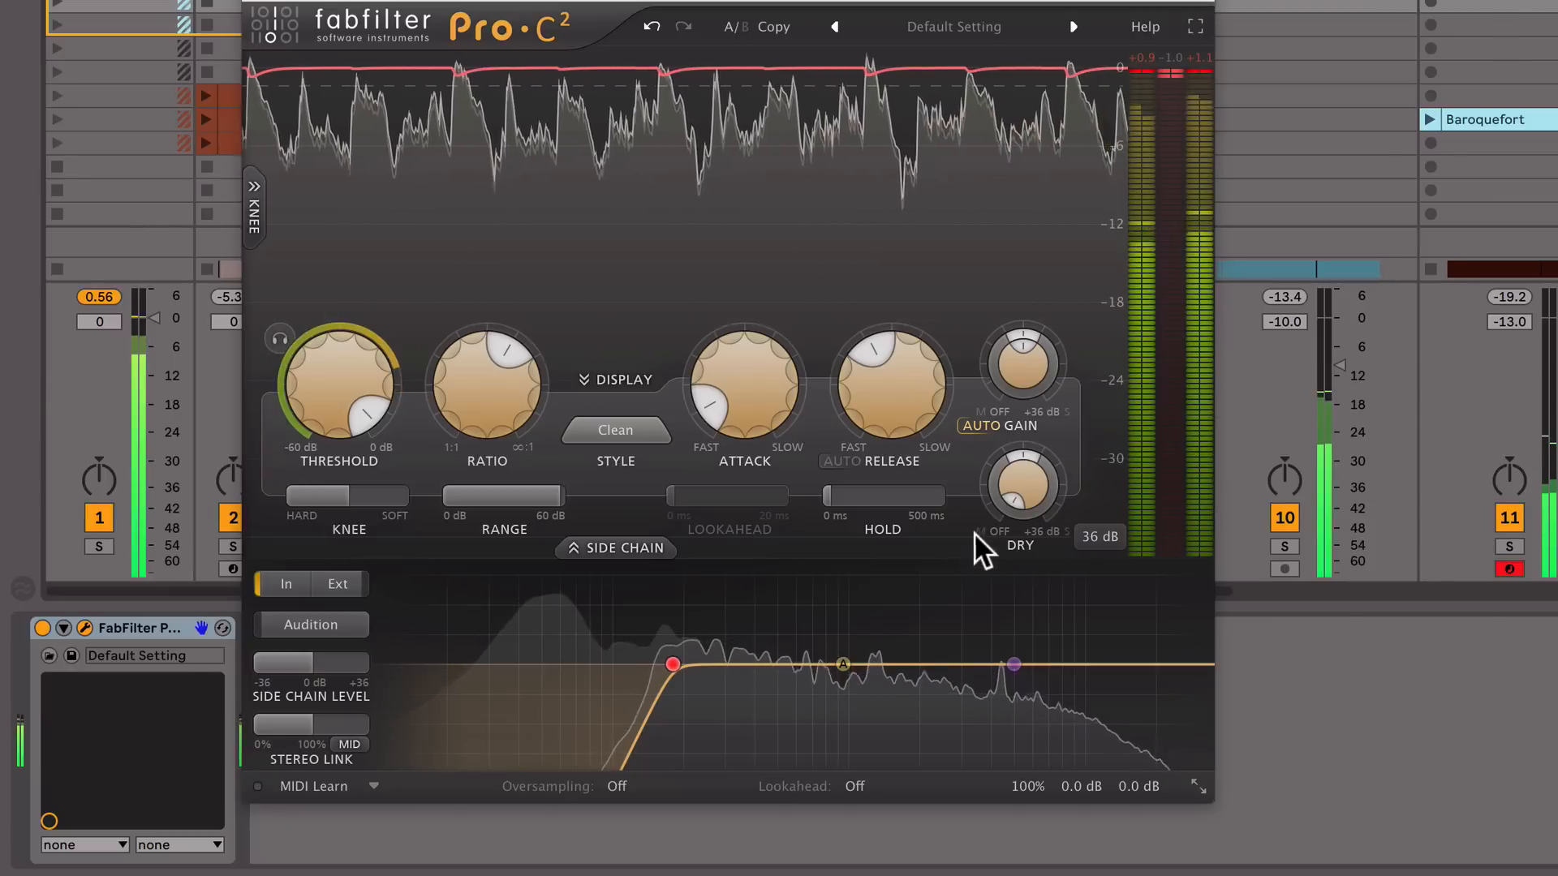
{"action": "left_click", "coordinate": [606, 426]}
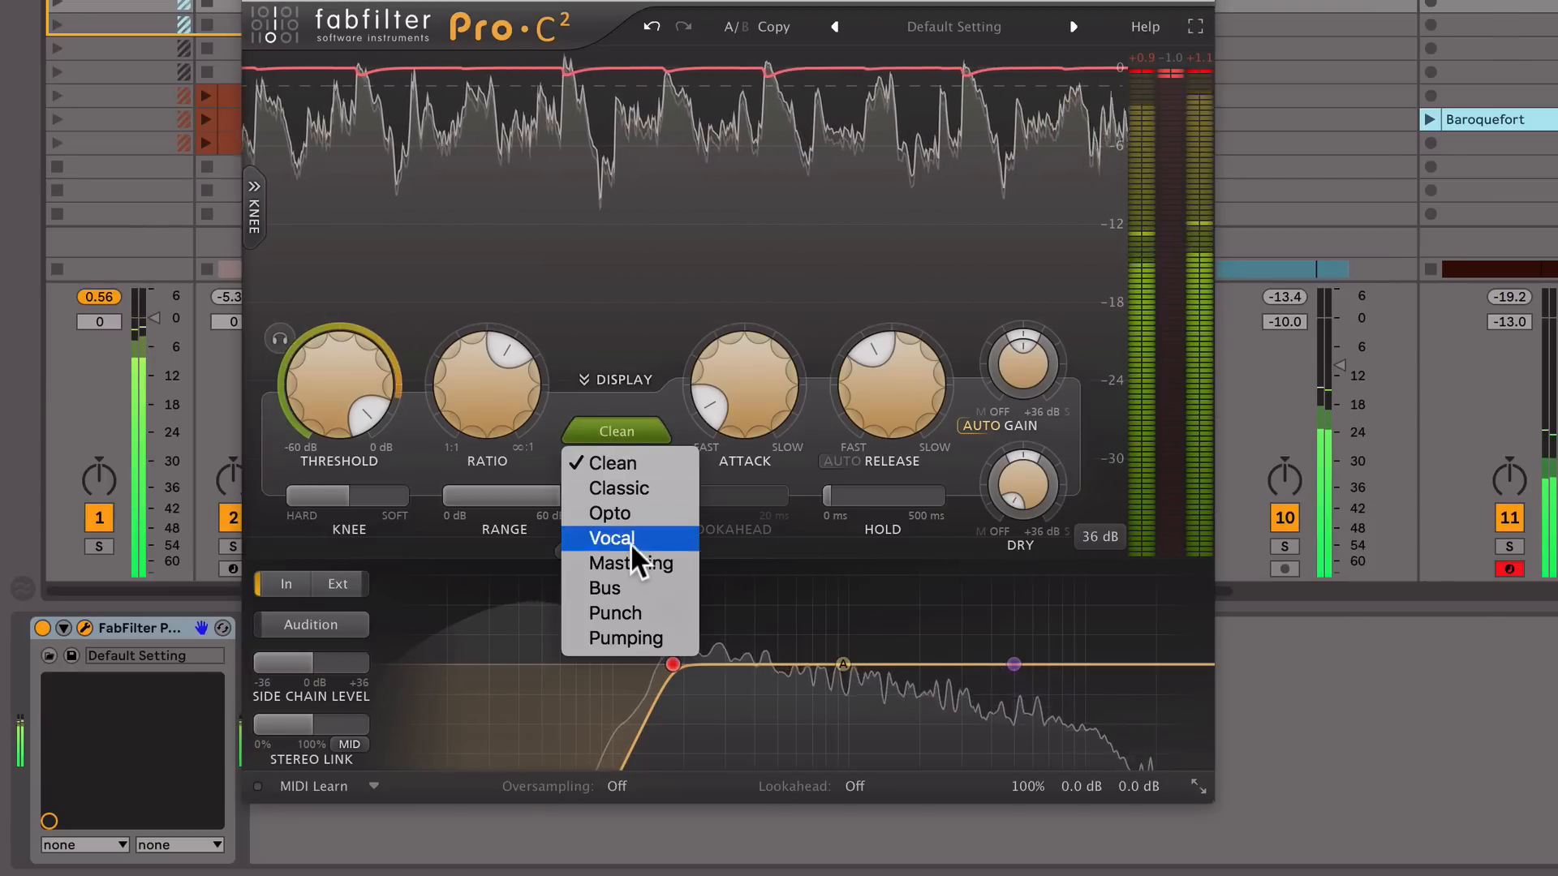
{"action": "left_click", "coordinate": [638, 563]}
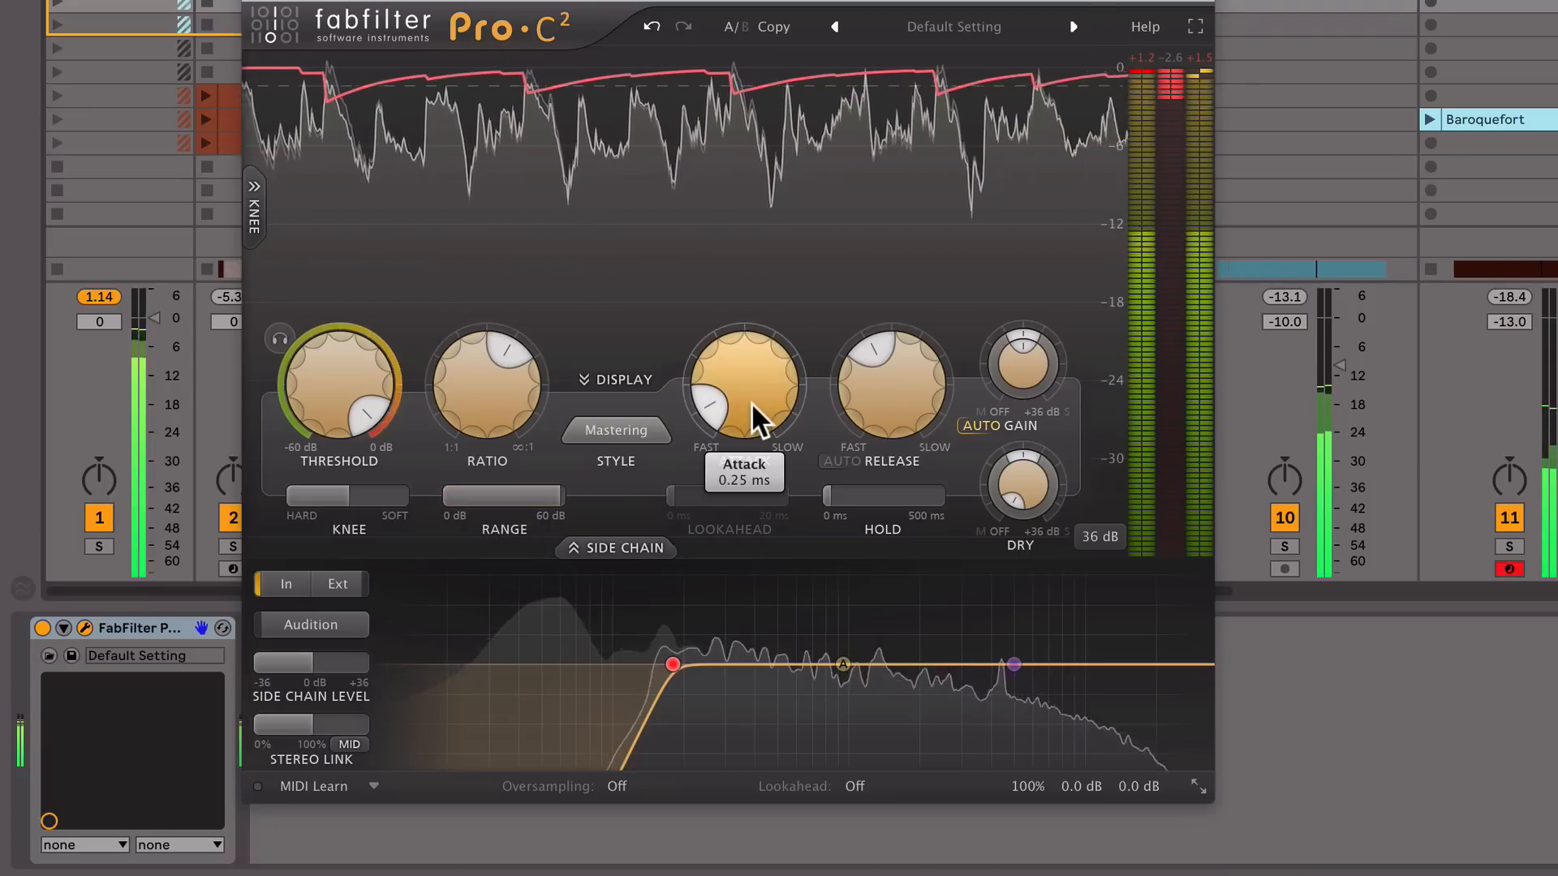
Set Pro-C 2's Ratio to 2.01:1 and slow the Attack to 40.68 ms during playback.
{"action": "left_click_drag", "start_coordinate": [464, 348], "coordinate": [488, 428]}
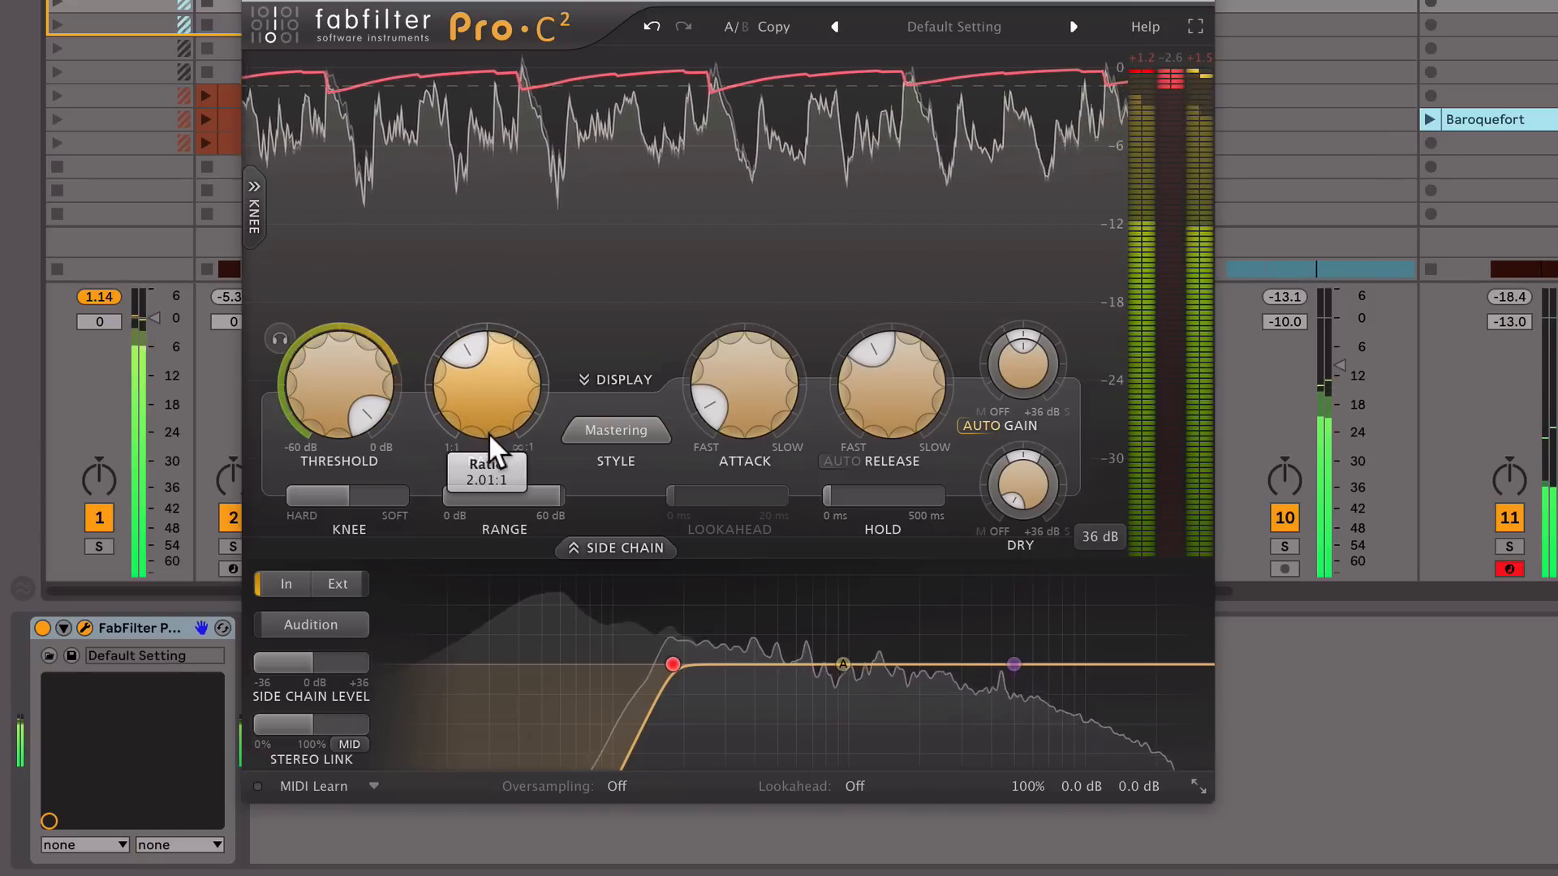
{"action": "left_click_drag", "start_coordinate": [761, 403], "coordinate": [758, 387]}
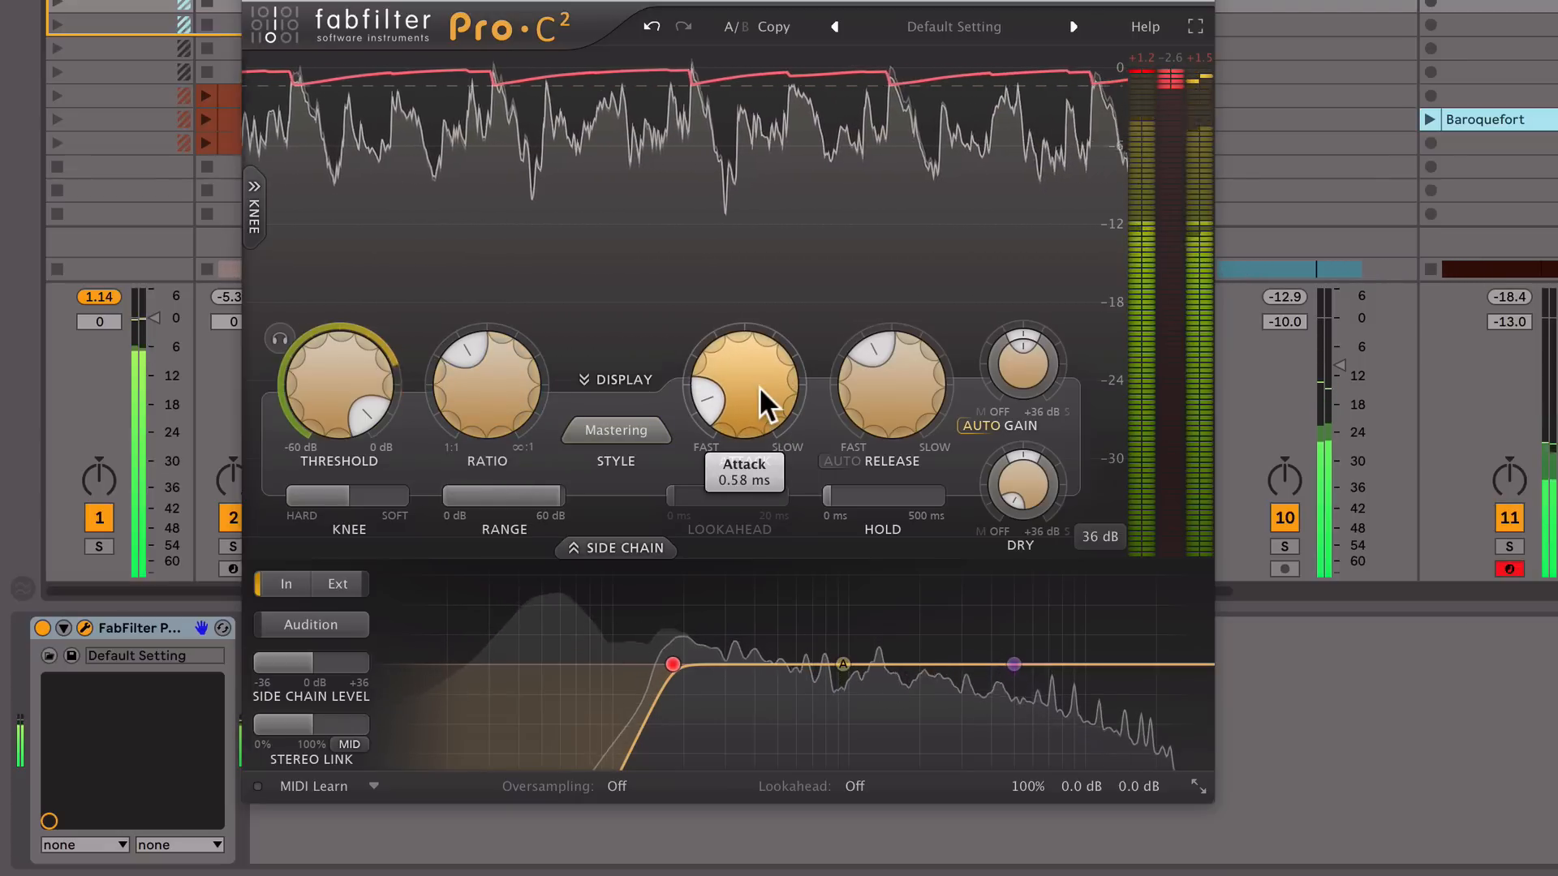
{"action": "mouse_move", "coordinate": [758, 386]}
{"action": "left_mouse_down"}
{"action": "mouse_move", "coordinate": [762, 326]}
{"action": "mouse_move", "coordinate": [751, 388]}
{"action": "mouse_move", "coordinate": [756, 372]}
{"action": "left_mouse_up"}
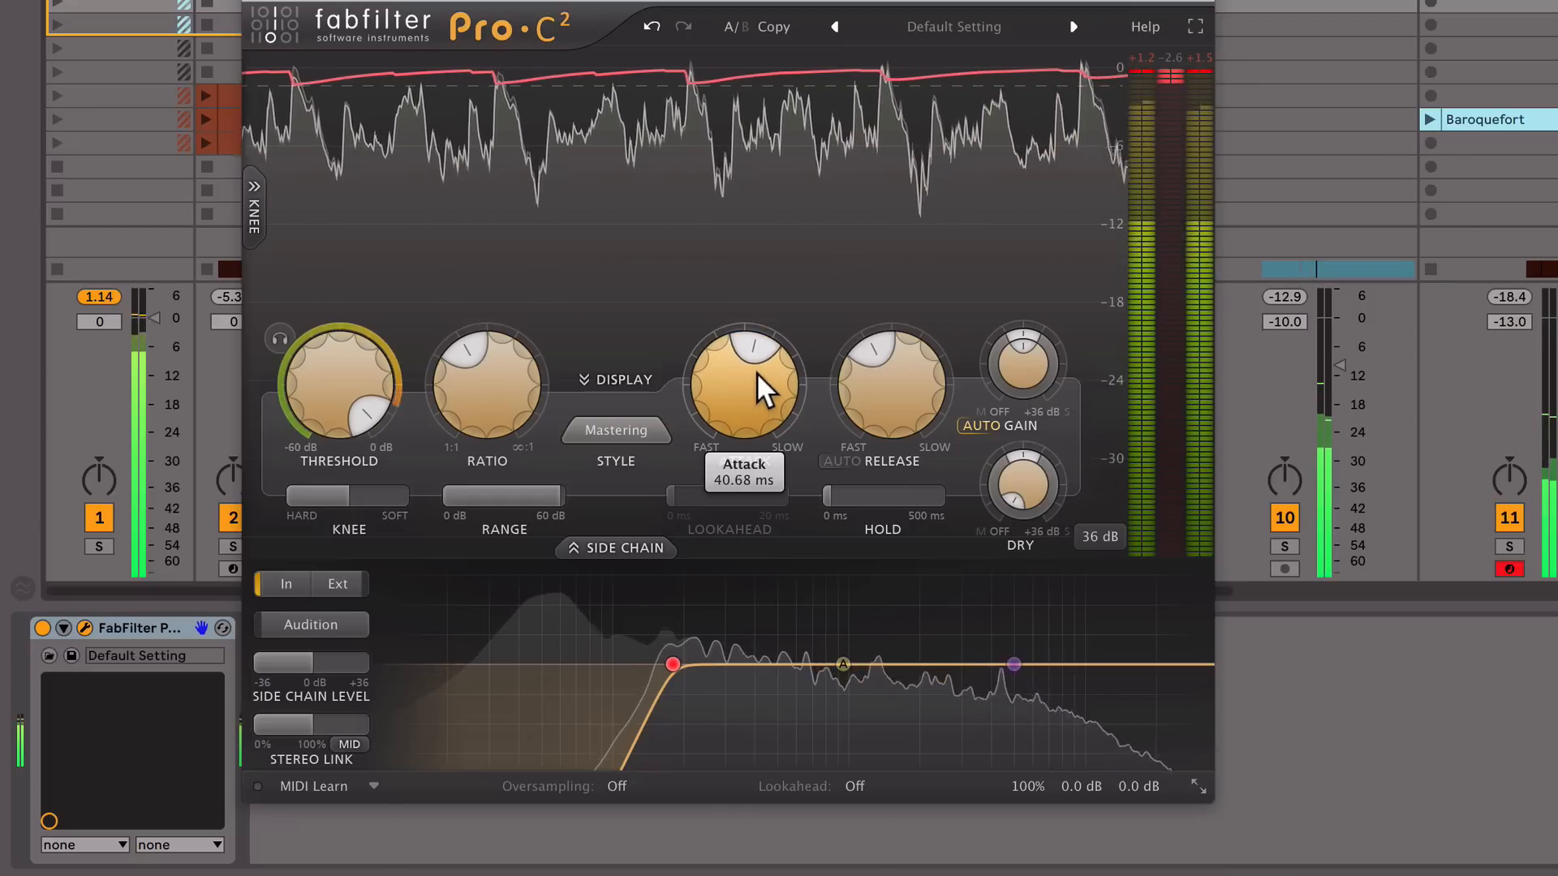
Set the Release to 30.0 ms and reduce the Knee to +6.54 dB.
{"action": "left_click_drag", "start_coordinate": [889, 371], "coordinate": [903, 418]}
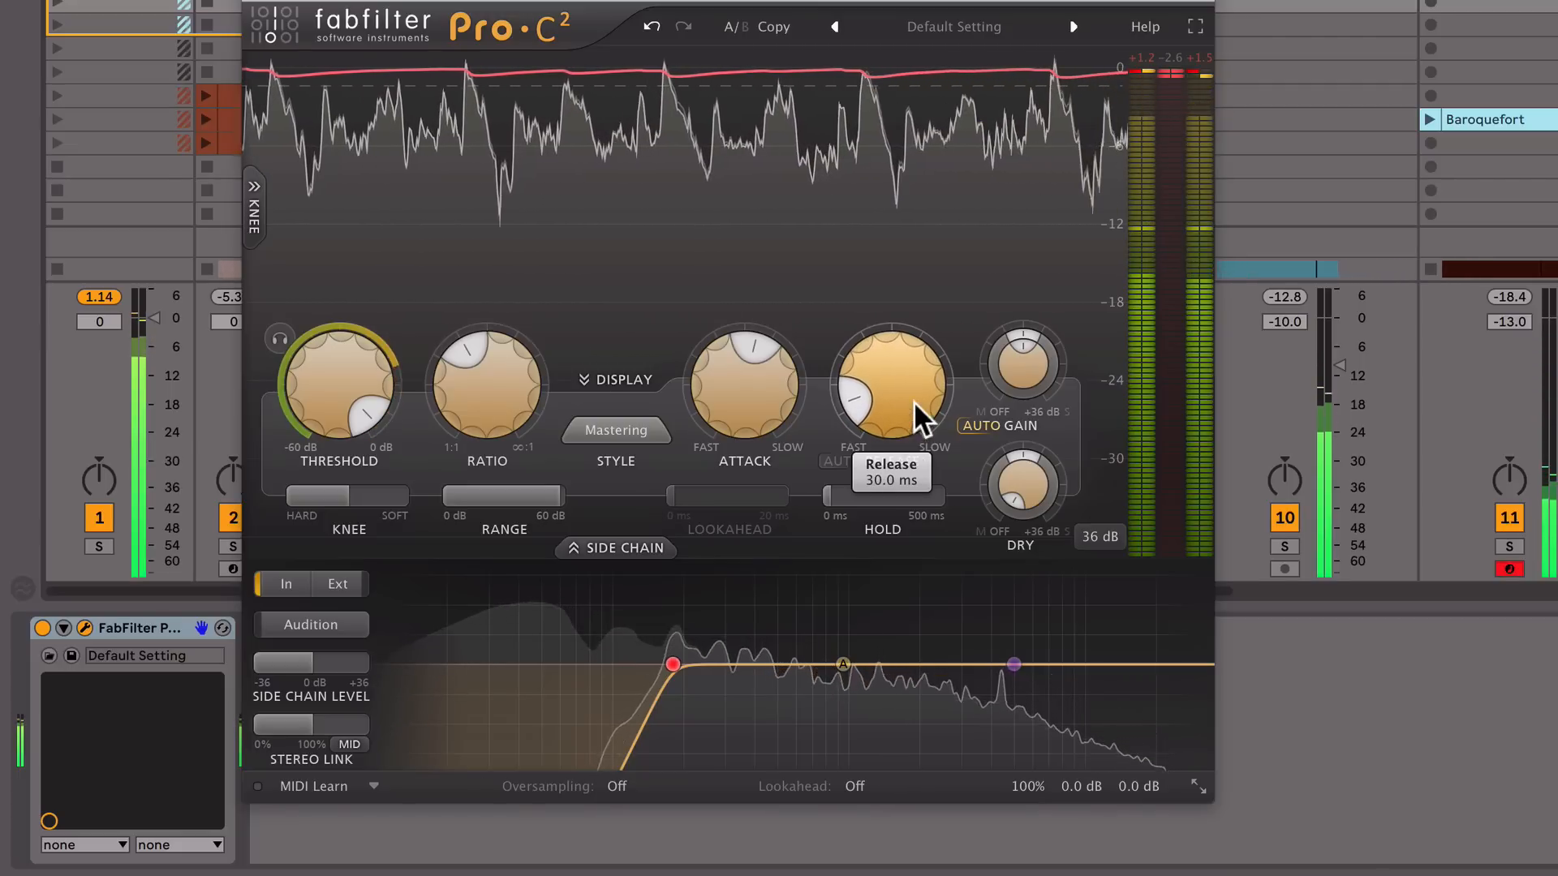
{"action": "mouse_move", "coordinate": [354, 494]}
{"action": "left_click_drag", "start_coordinate": [352, 492], "coordinate": [314, 493]}
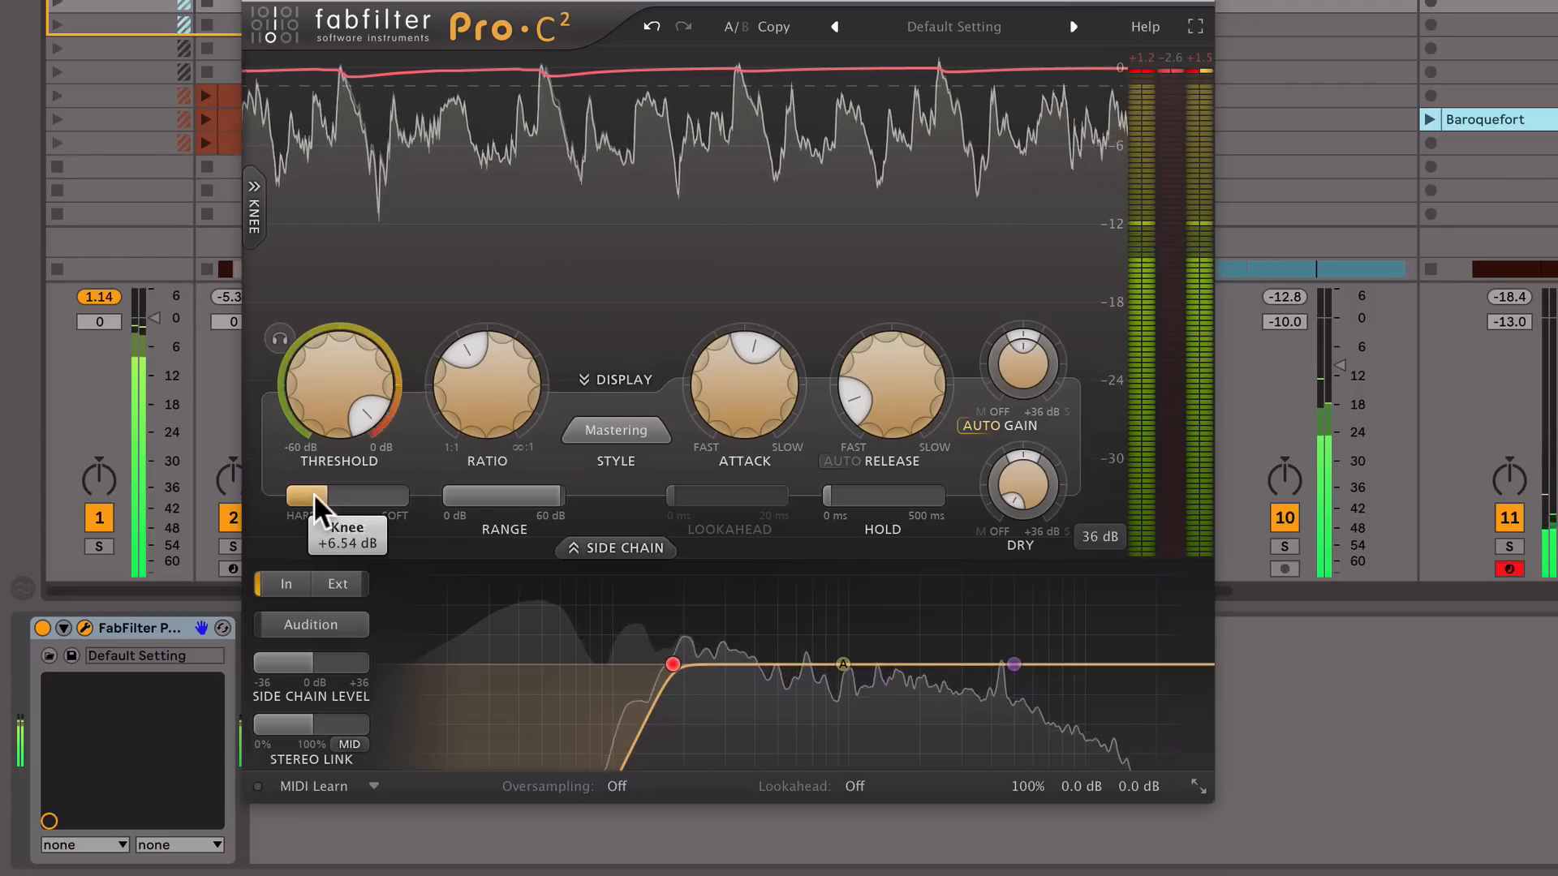
Lower the Threshold to -13.50 dB while the song plays.
{"action": "mouse_move", "coordinate": [340, 353]}
{"action": "left_click_drag", "start_coordinate": [341, 353], "coordinate": [332, 422]}
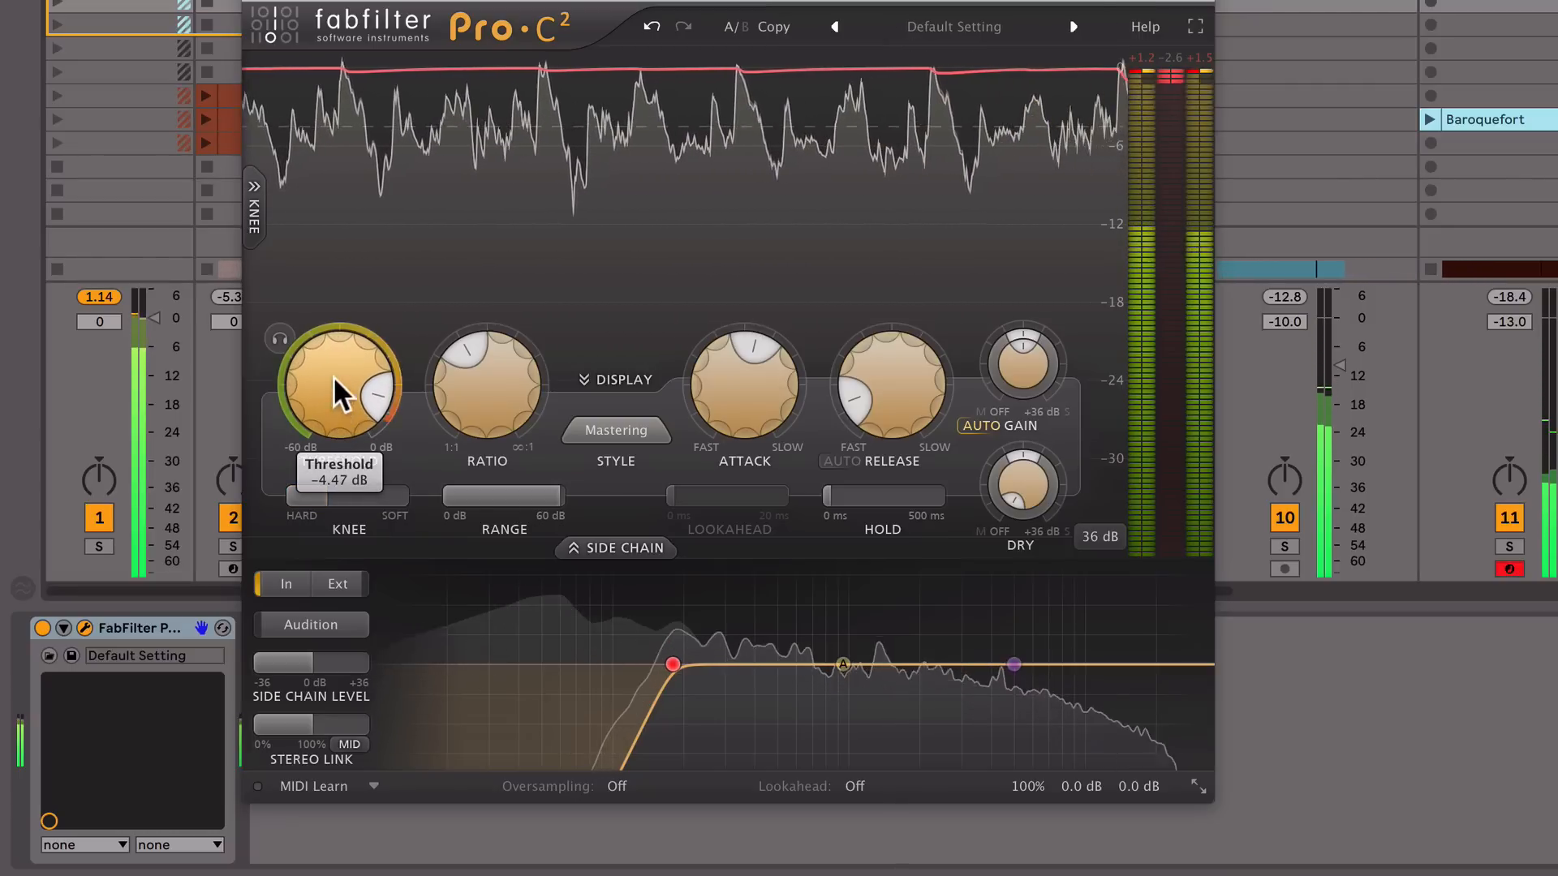
{"action": "left_click_drag", "start_coordinate": [329, 366], "coordinate": [329, 390]}
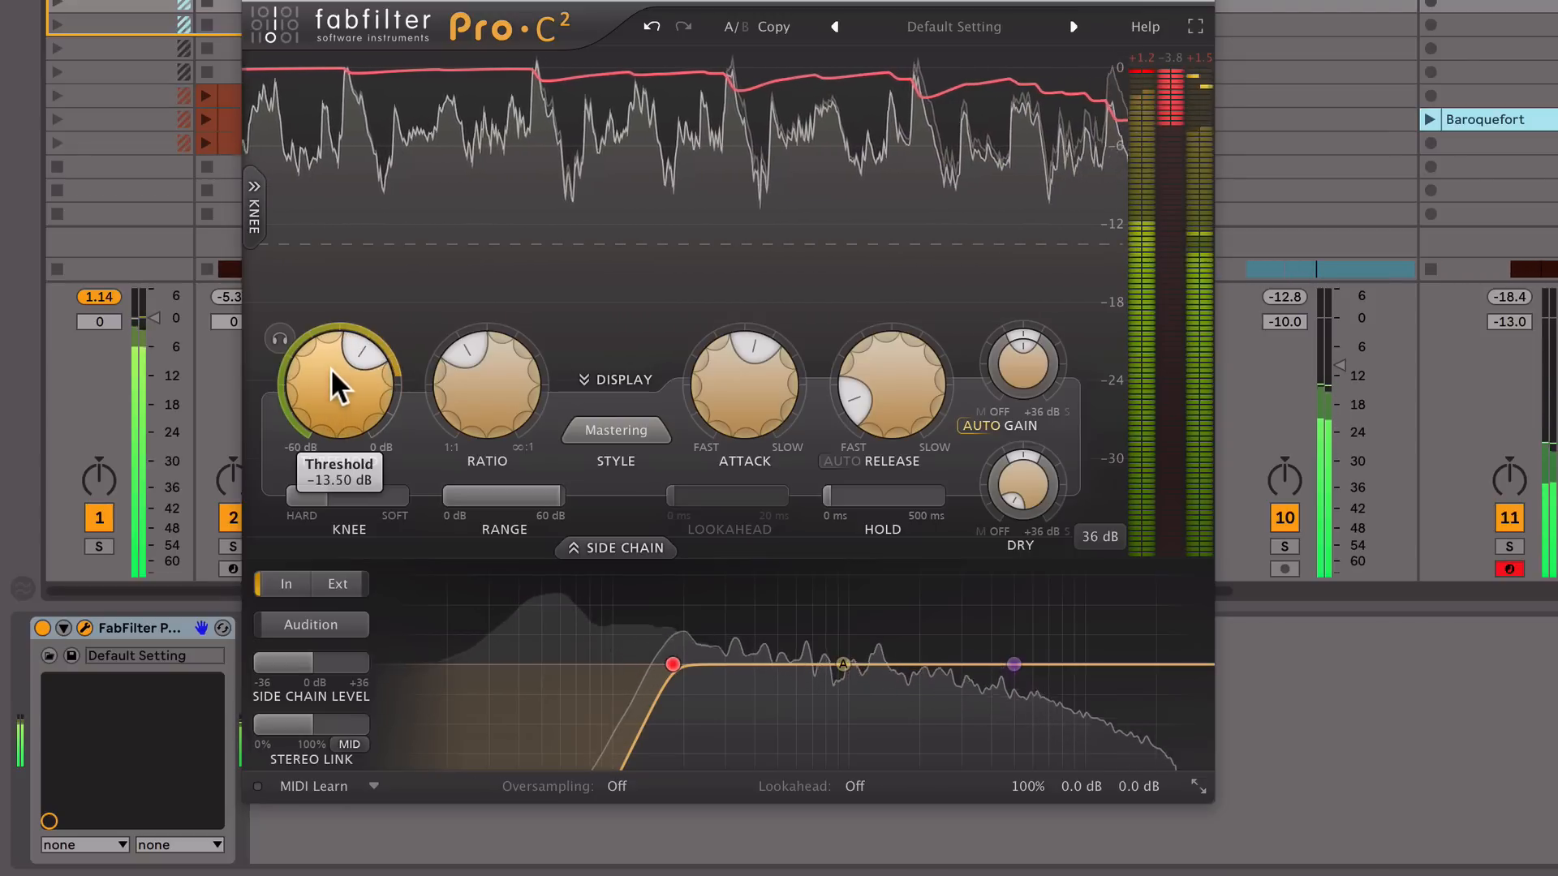
Change the level display range to 9 dB and raise the Threshold to about -8 dB.
{"action": "left_click", "coordinate": [1097, 536]}
{"action": "left_click", "coordinate": [1093, 564]}
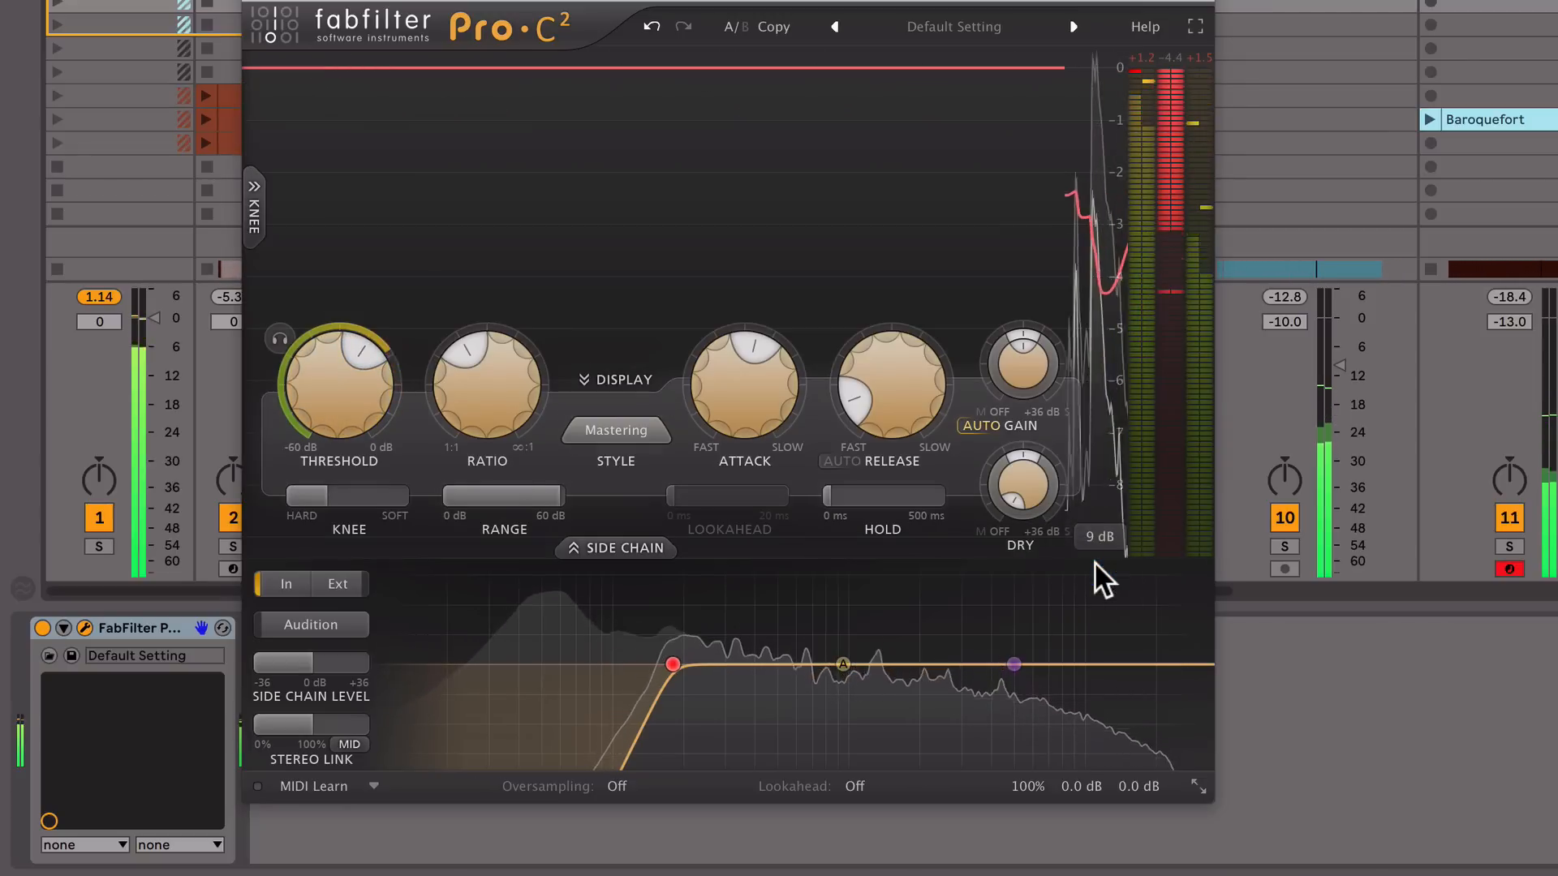
{"action": "left_click_drag", "start_coordinate": [323, 406], "coordinate": [334, 353]}
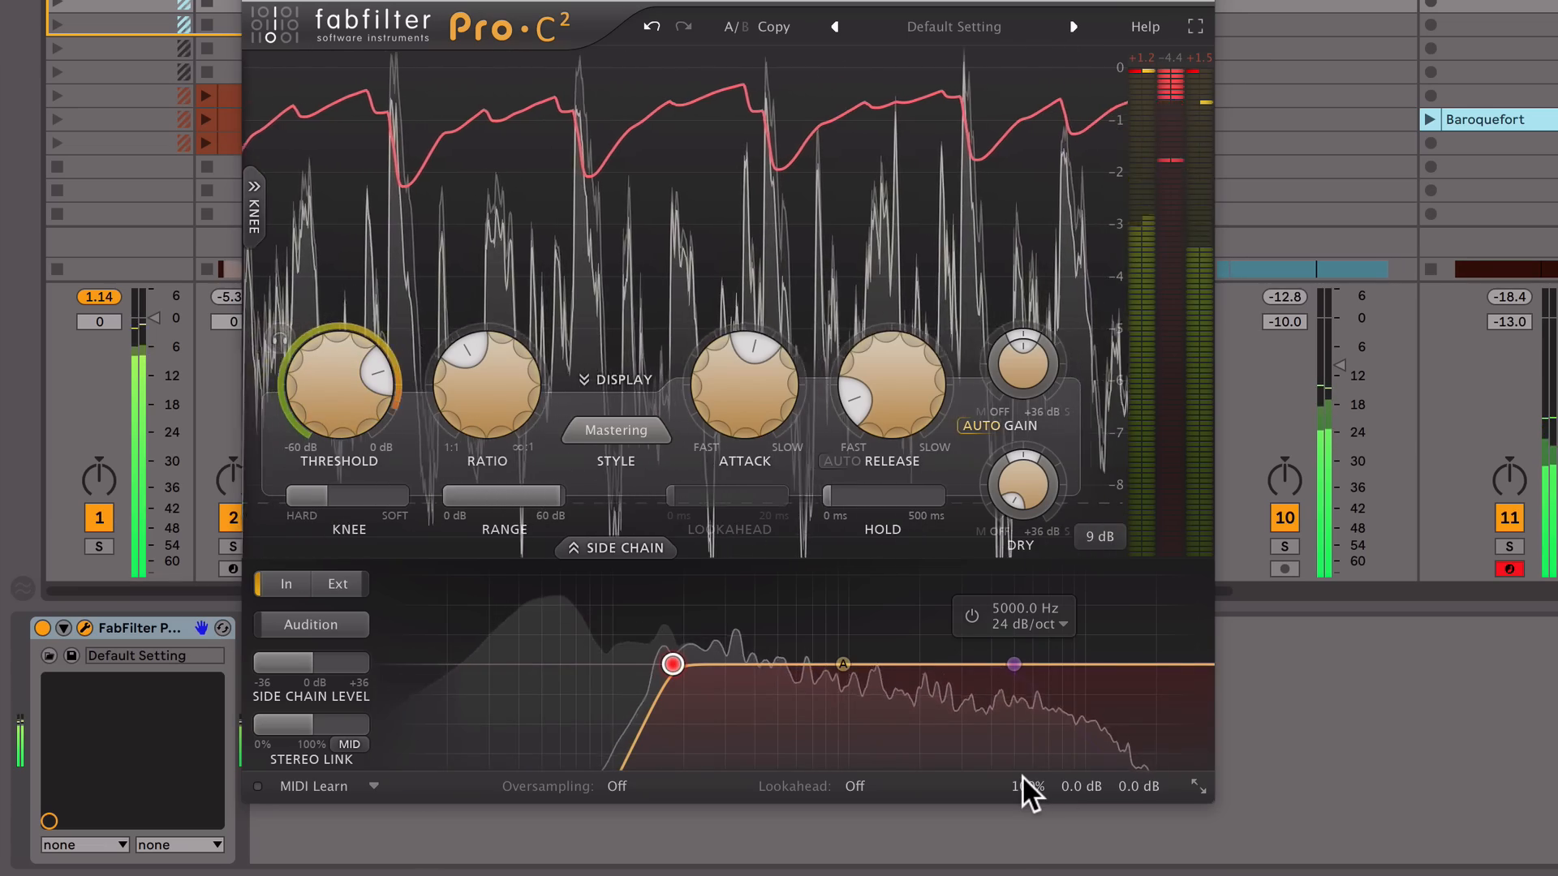
Toggle Pro-C 2's global bypass on and off twice during playback to compare the uncompressed and compressed song.
{"action": "mouse_move", "coordinate": [1019, 787]}
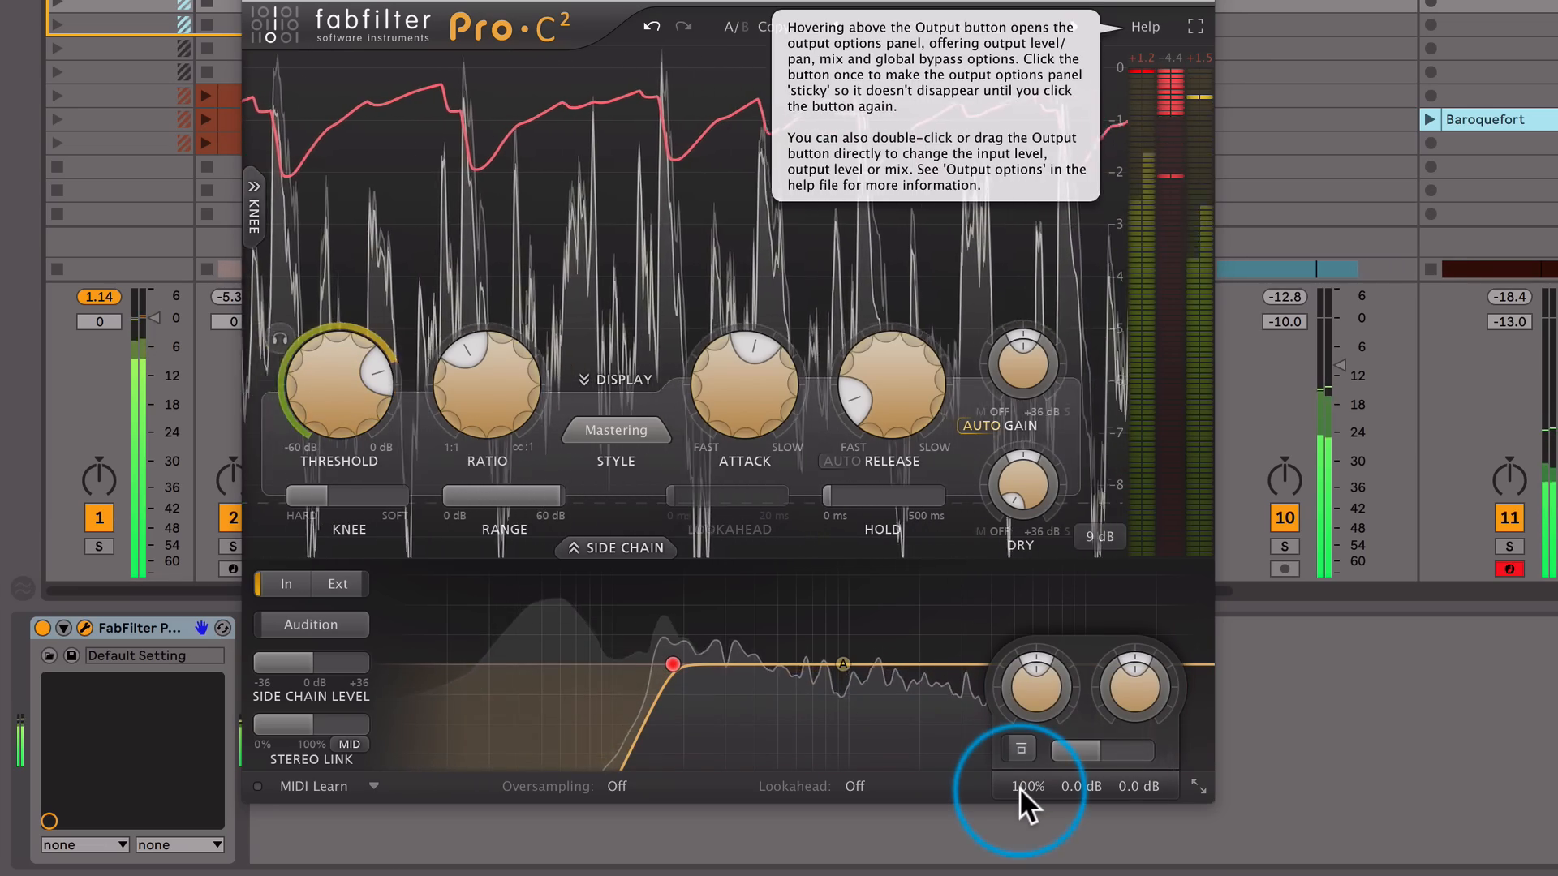
{"action": "left_click", "coordinate": [1022, 753]}
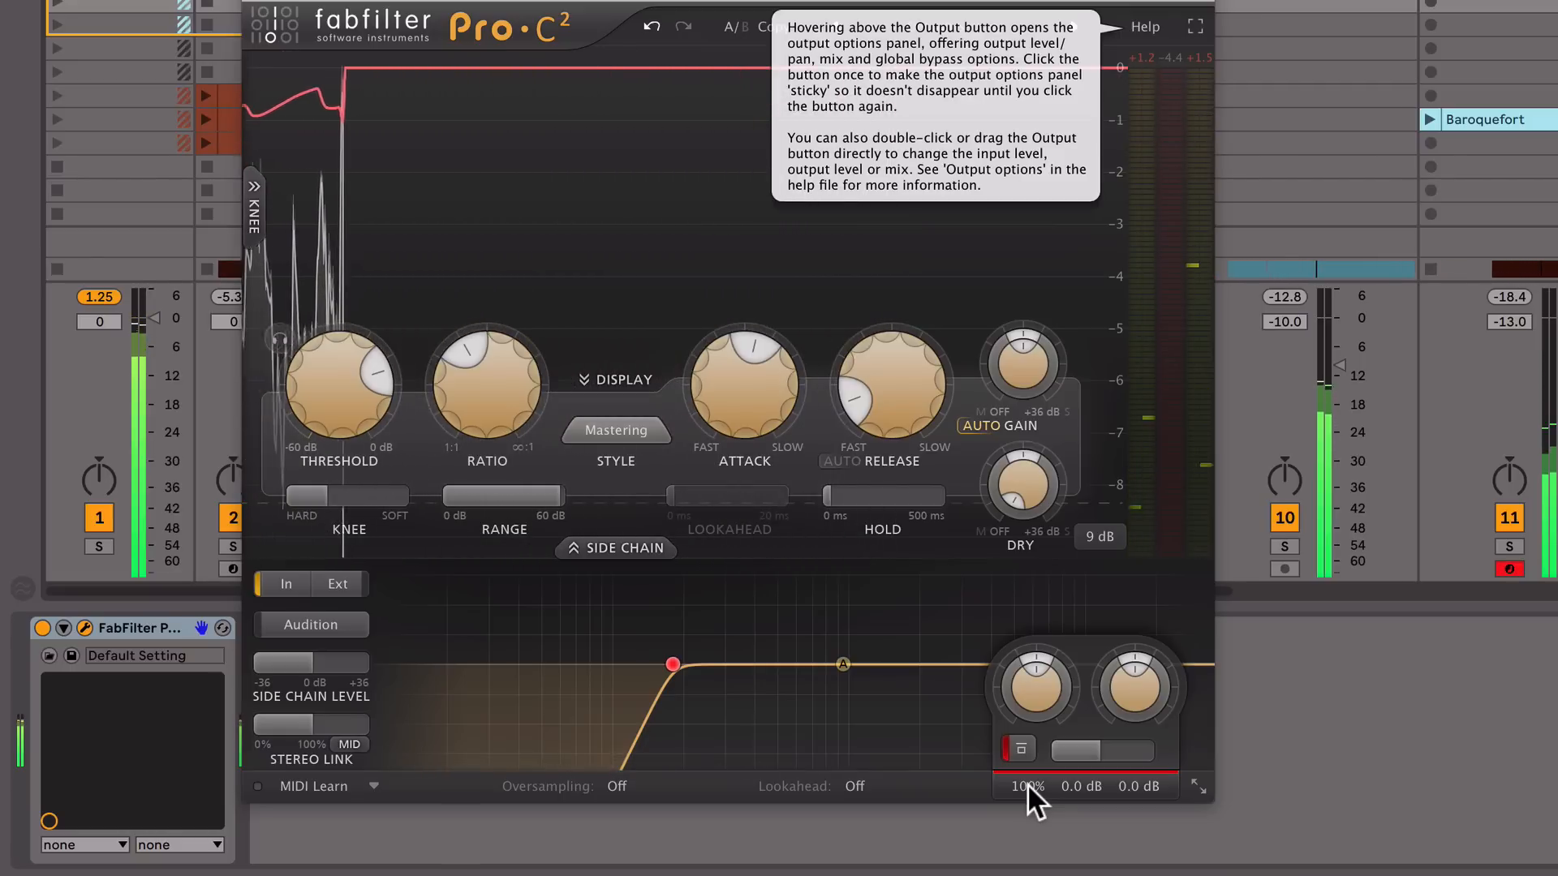
{"action": "left_click", "coordinate": [1027, 784]}
{"action": "left_click", "coordinate": [1018, 752]}
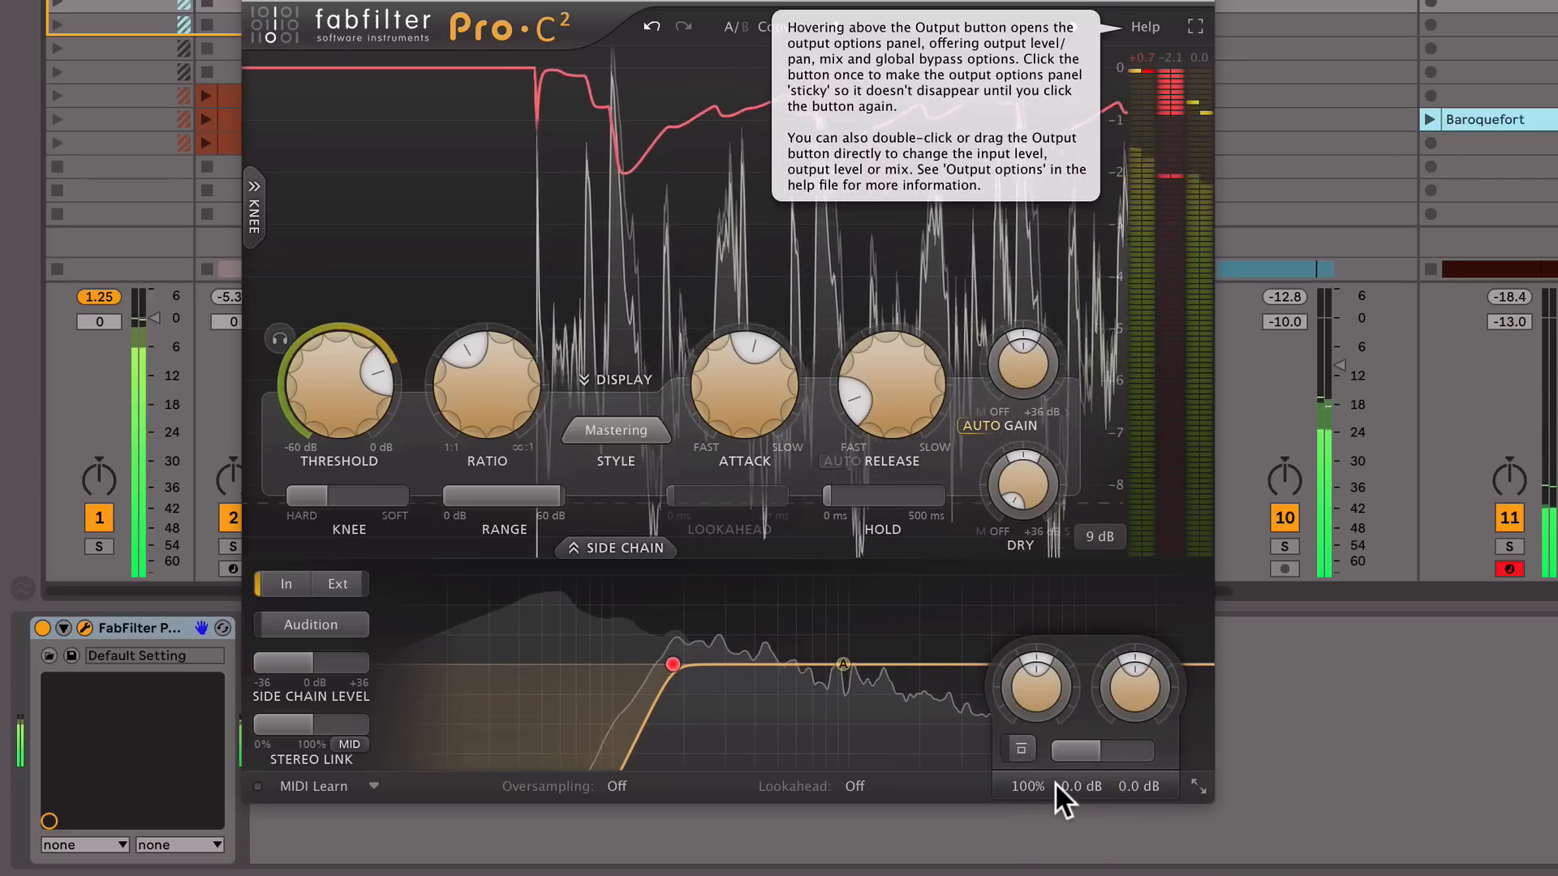
{"action": "left_click", "coordinate": [1027, 752]}
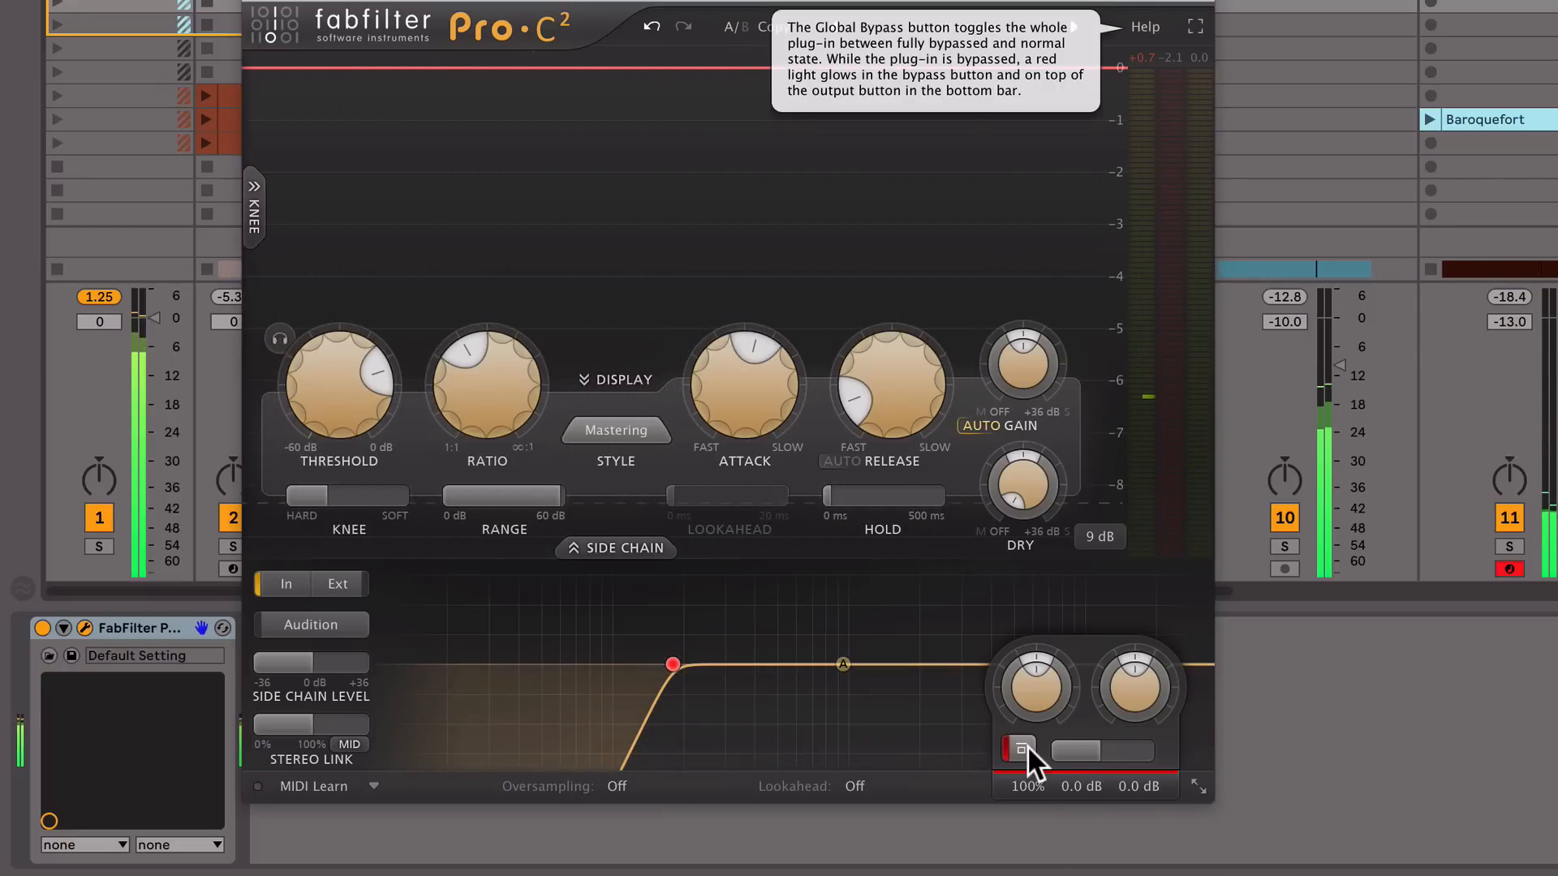
{"action": "left_click", "coordinate": [1020, 748]}
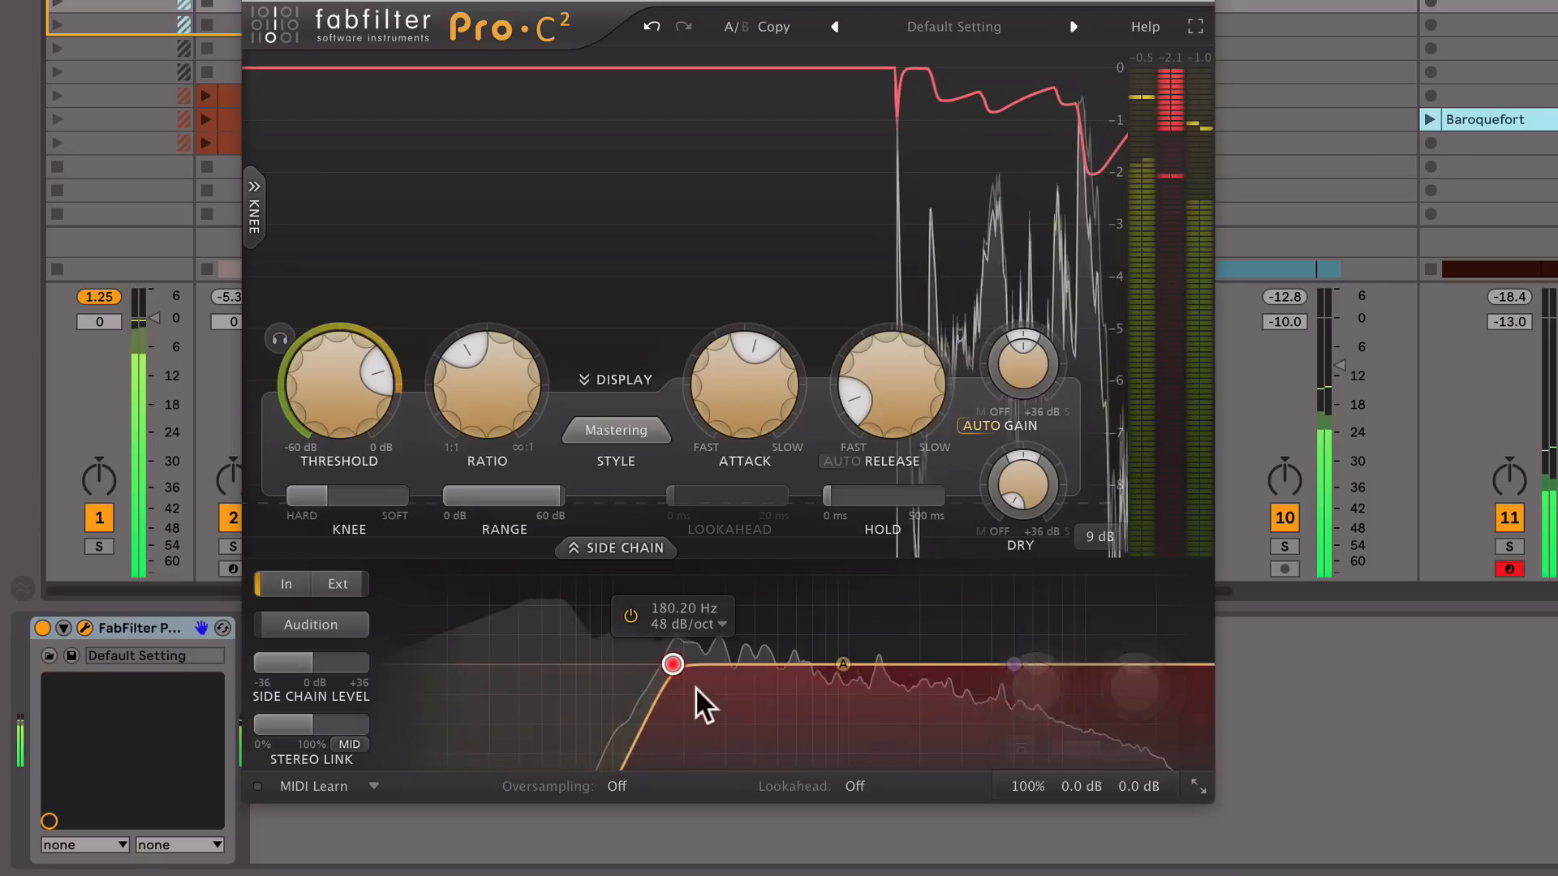
Slow Pro-C 2's Attack slightly to 44.78 ms while the song plays.
{"action": "mouse_move", "coordinate": [349, 383]}
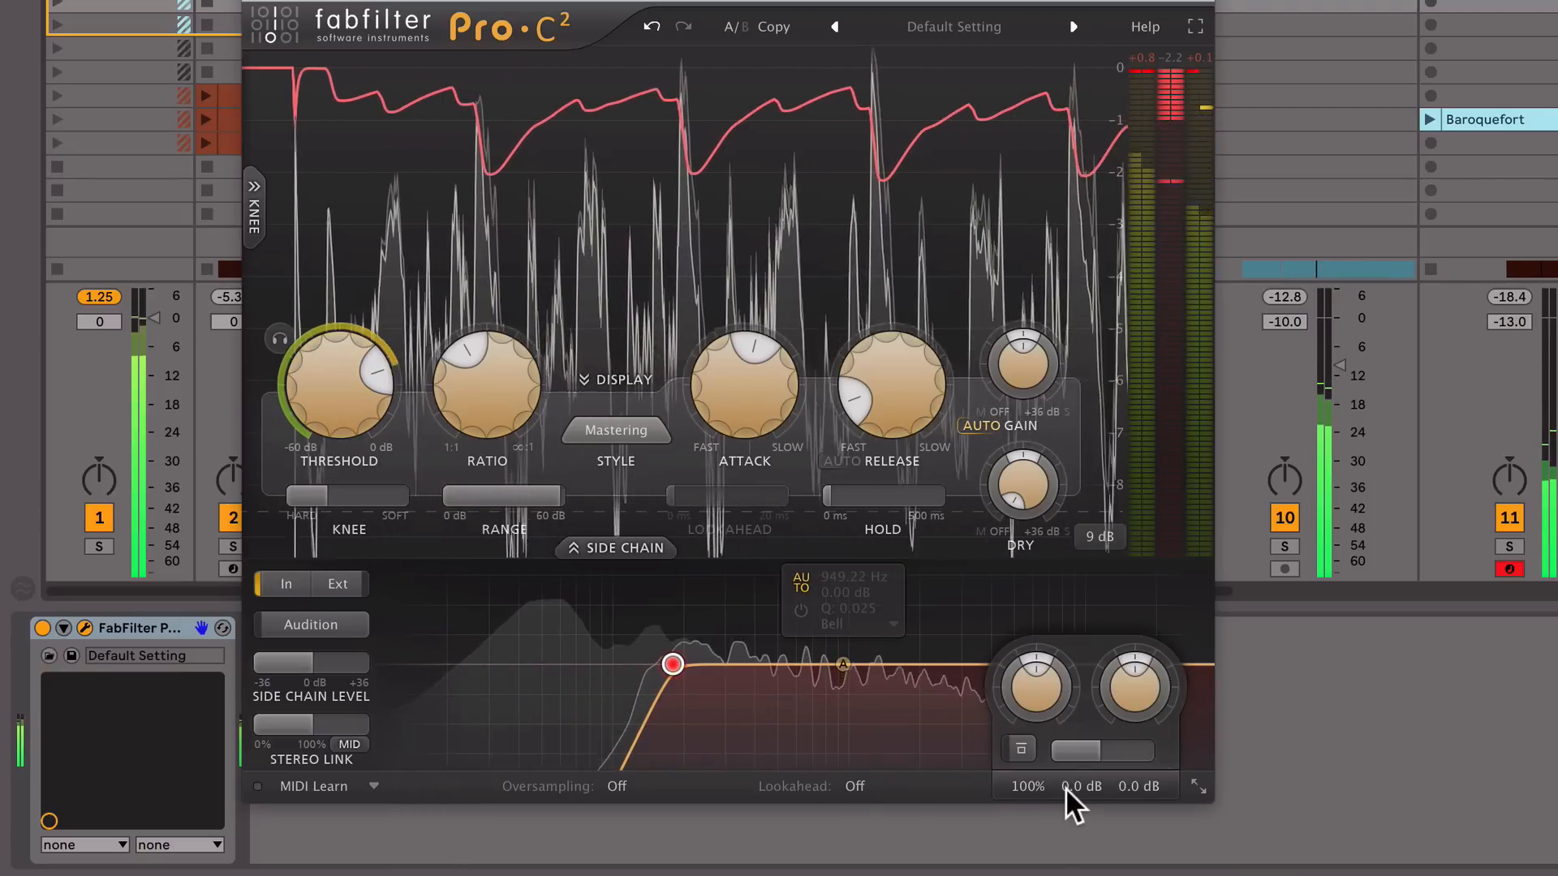
{"action": "mouse_move", "coordinate": [751, 401]}
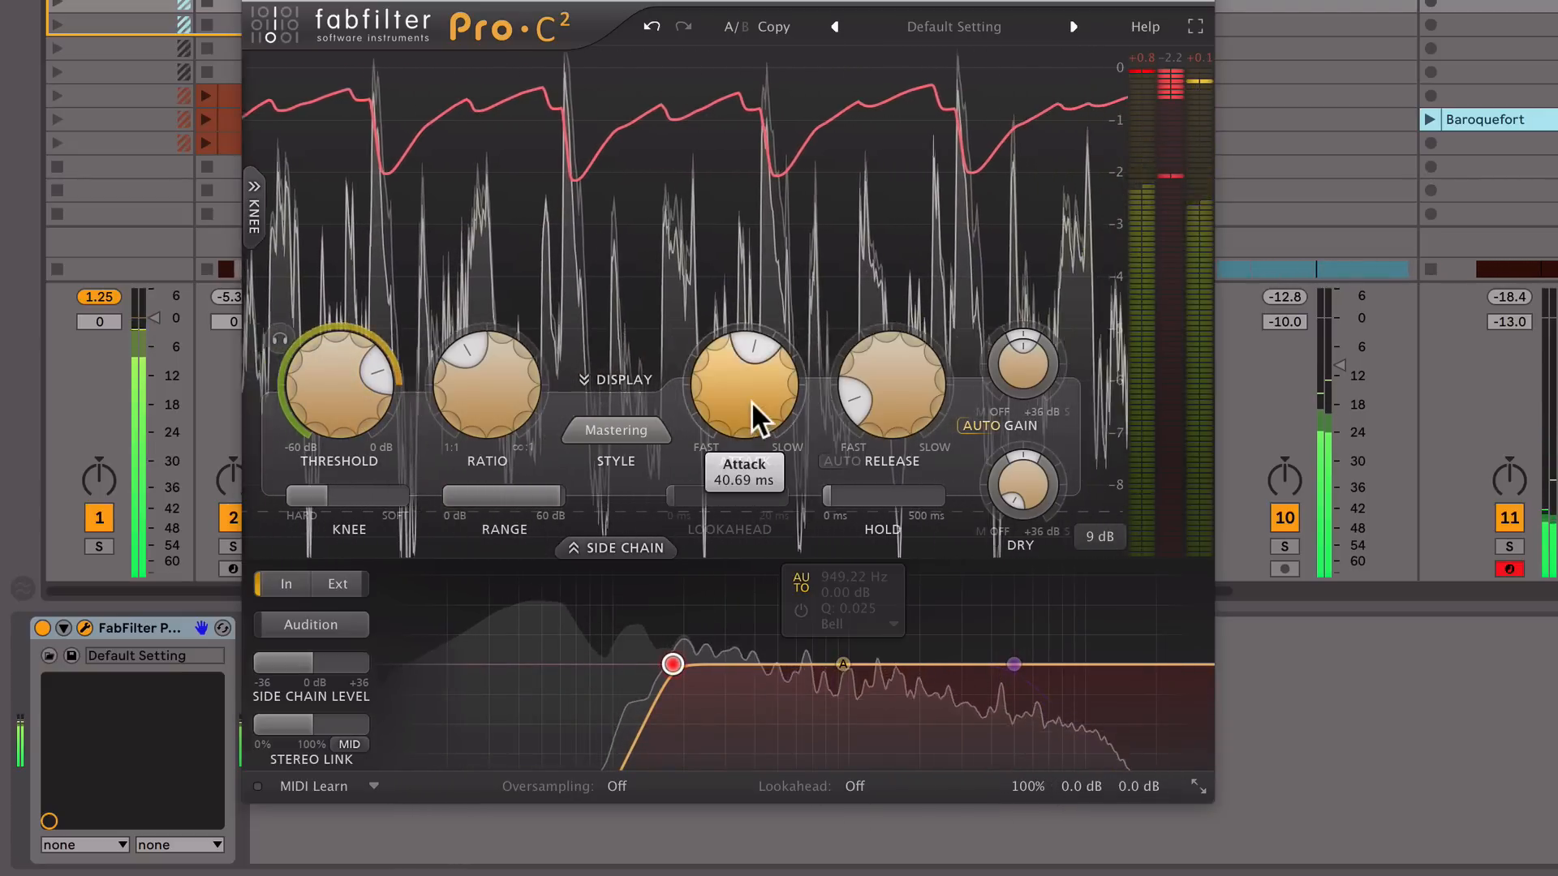
{"action": "left_click_drag", "start_coordinate": [751, 399], "coordinate": [753, 378]}
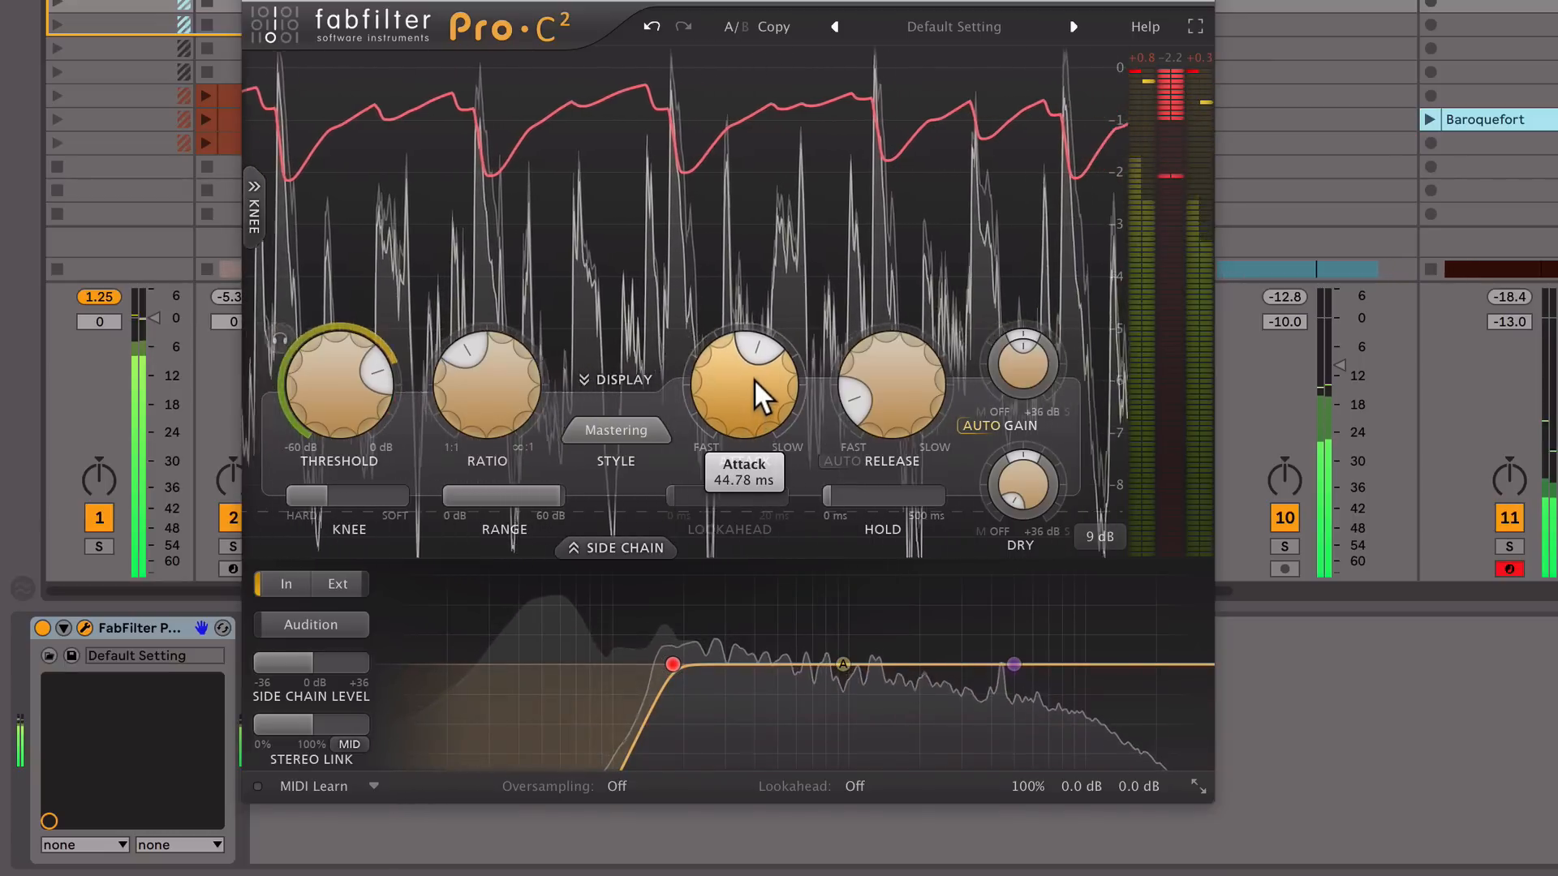
{"action": "mouse_move", "coordinate": [878, 381]}
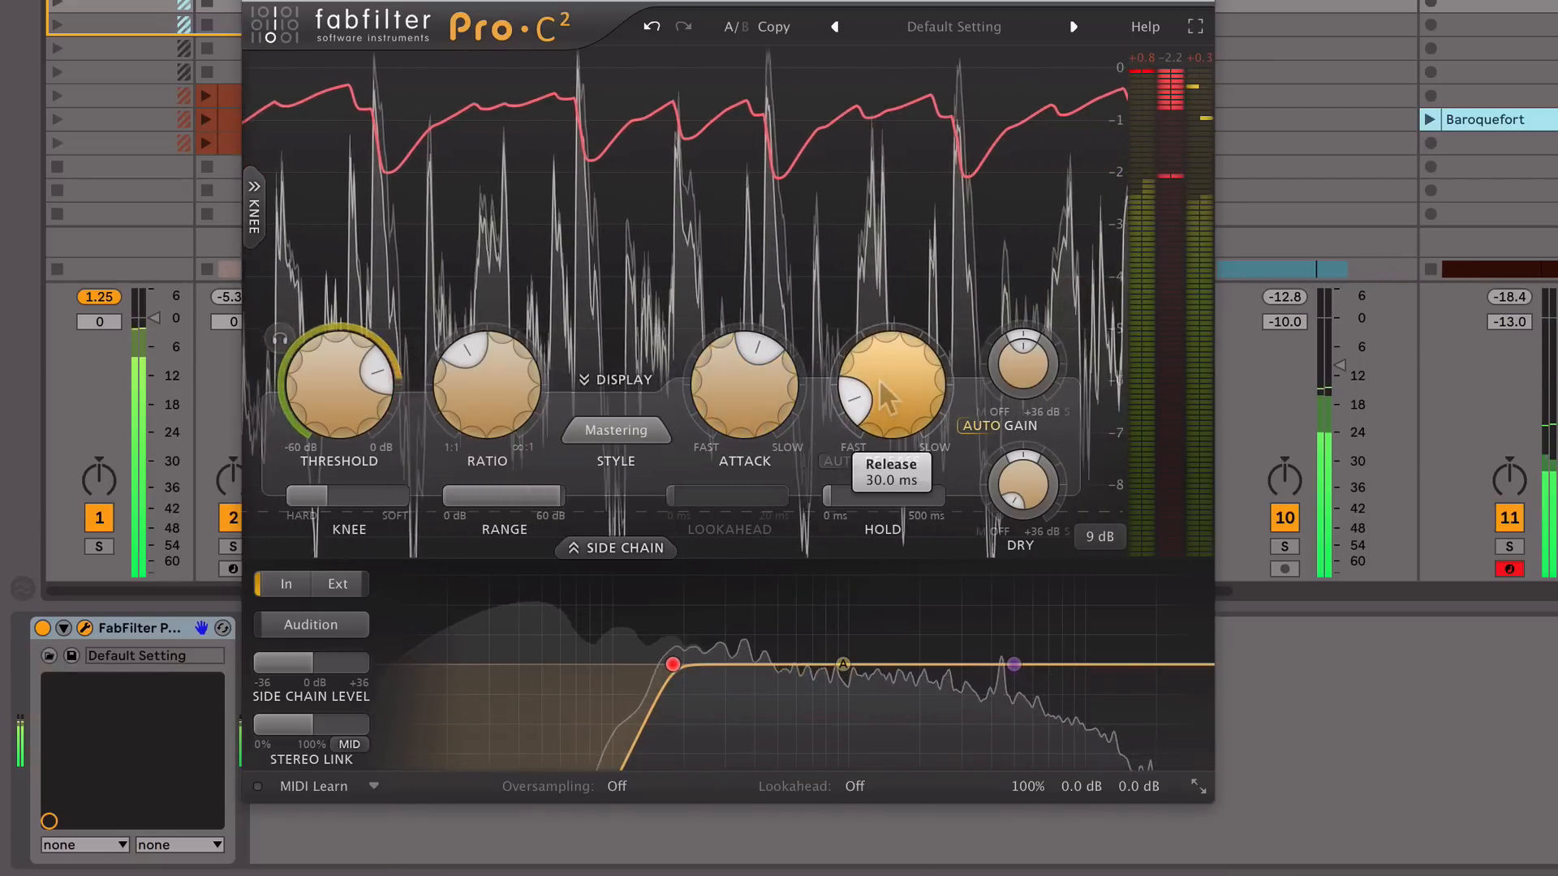